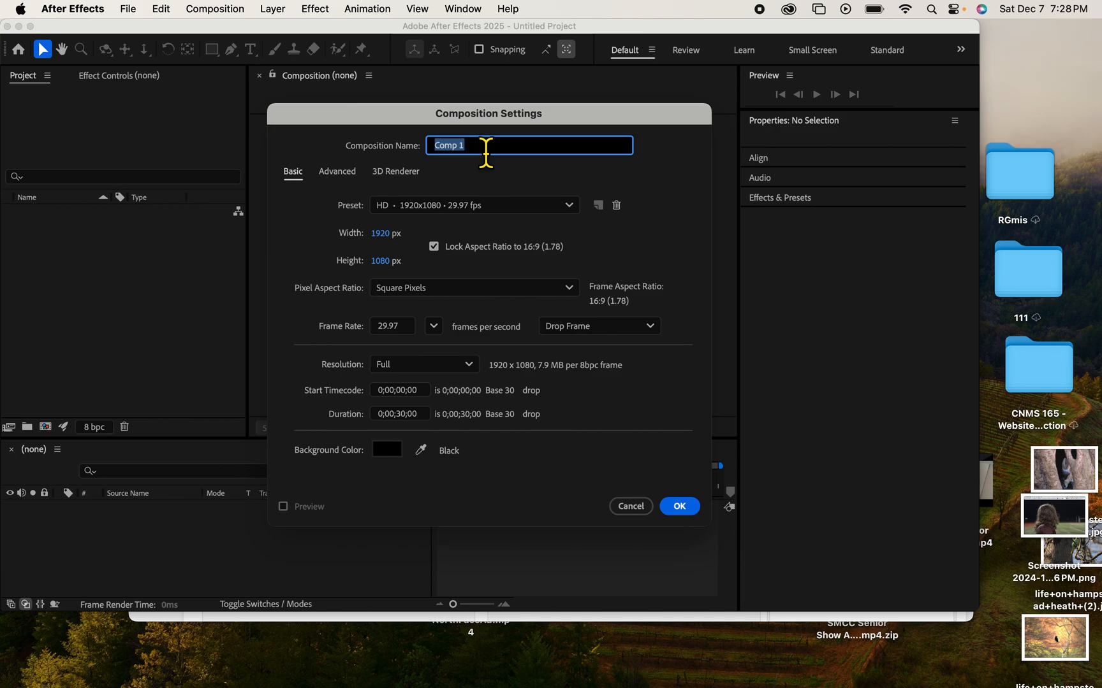
- Create a composition named "Mondrain Grid" with a duration of 0;00;10;00 and enlarge the application window to fill the screen
type("Mondrain Grid")
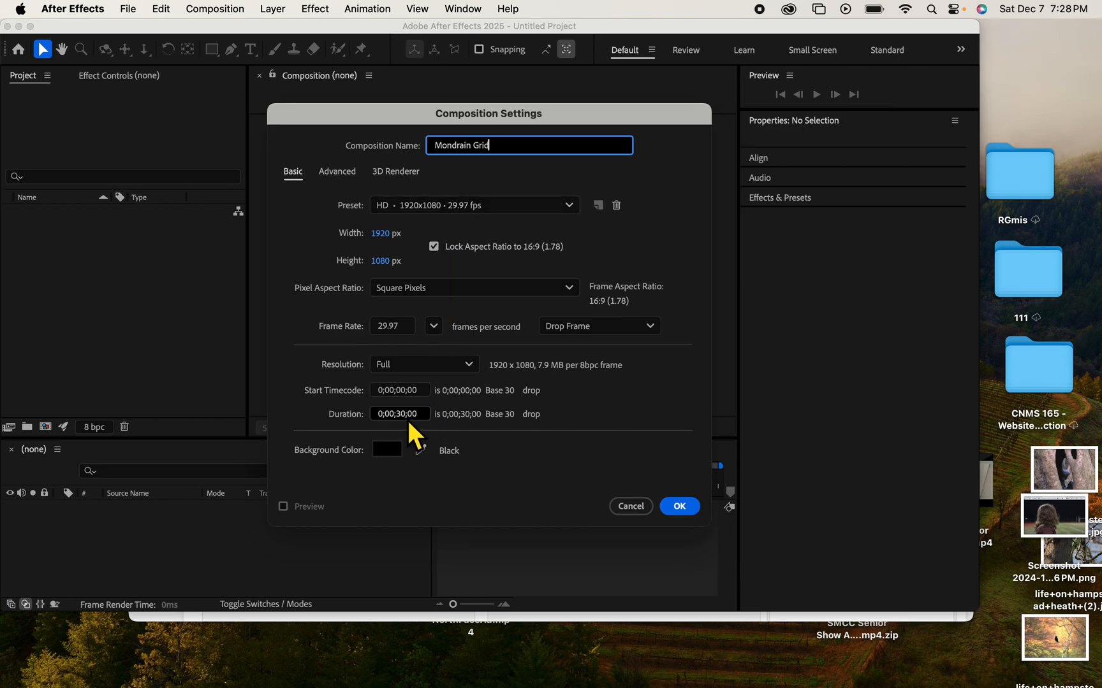
left_click(411, 418)
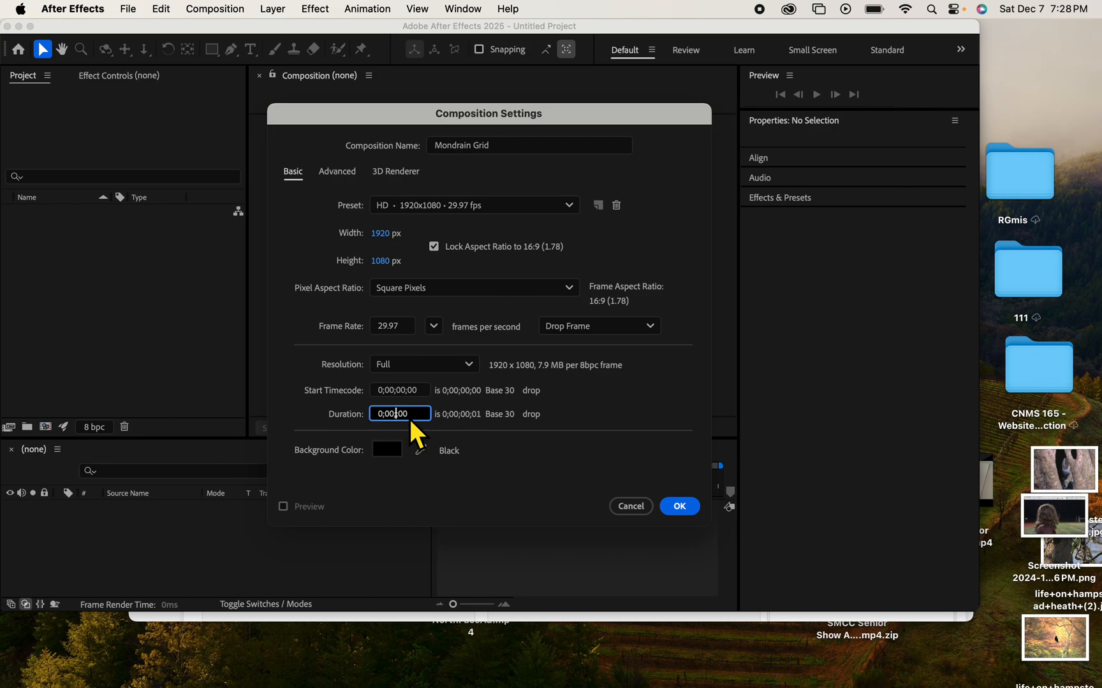
type("10;")
left_click(691, 507)
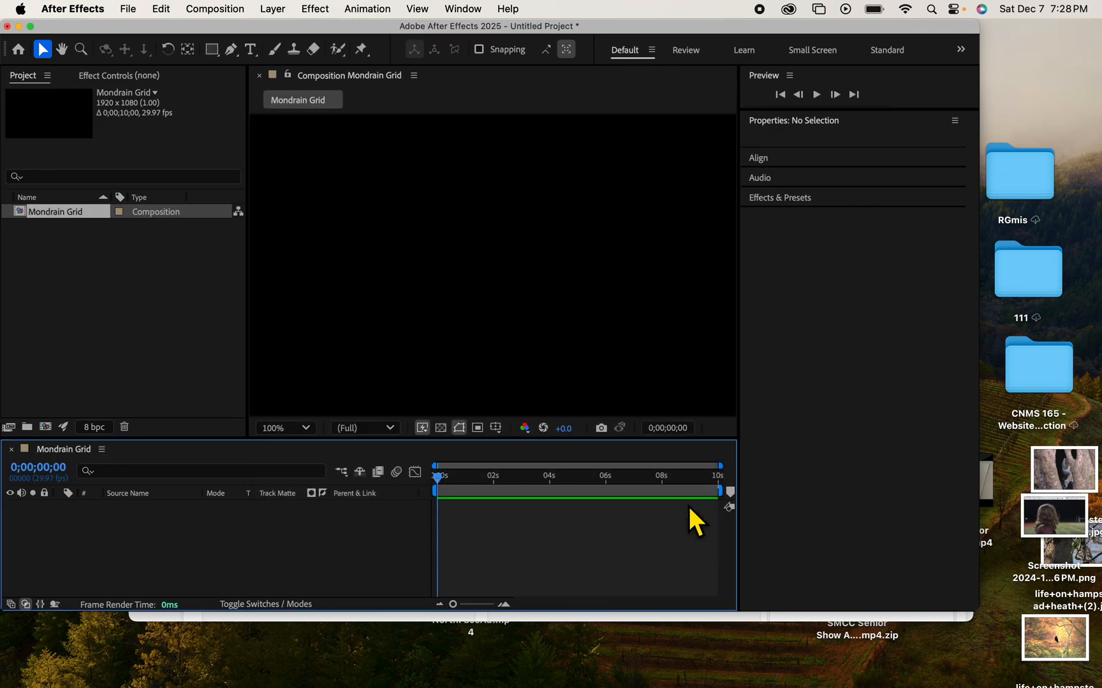
left_click_drag(982, 614, 1101, 687)
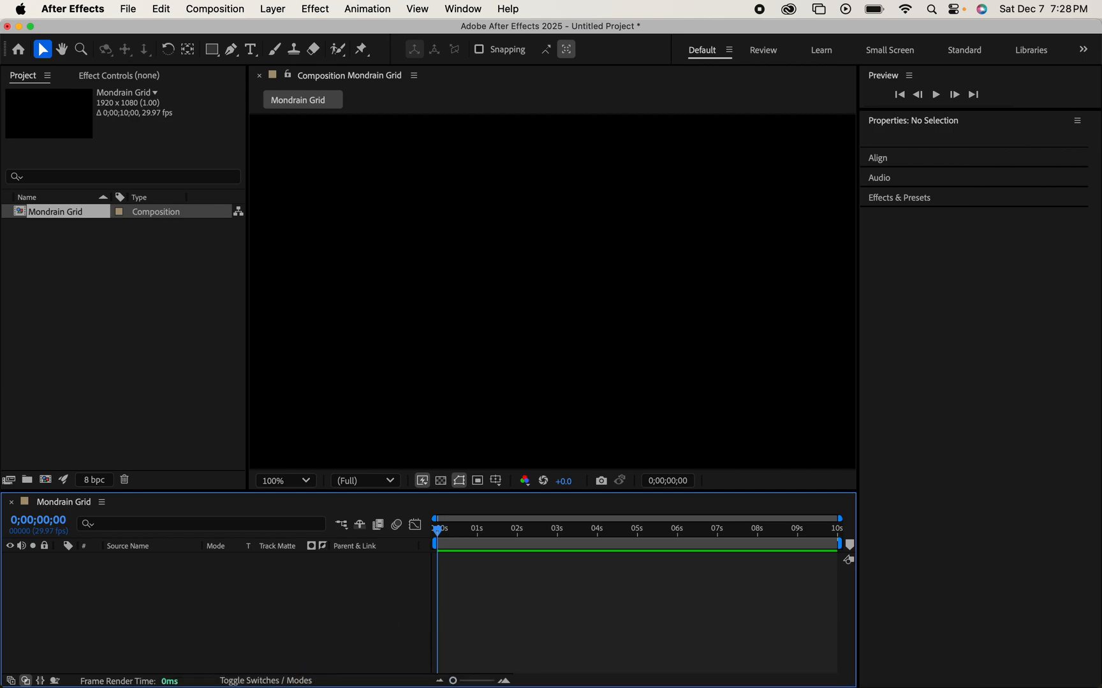
- Switch to Firefox and search the web for "Mondrian Grid painting"
mouse_move(419, 684)
left_click(345, 666)
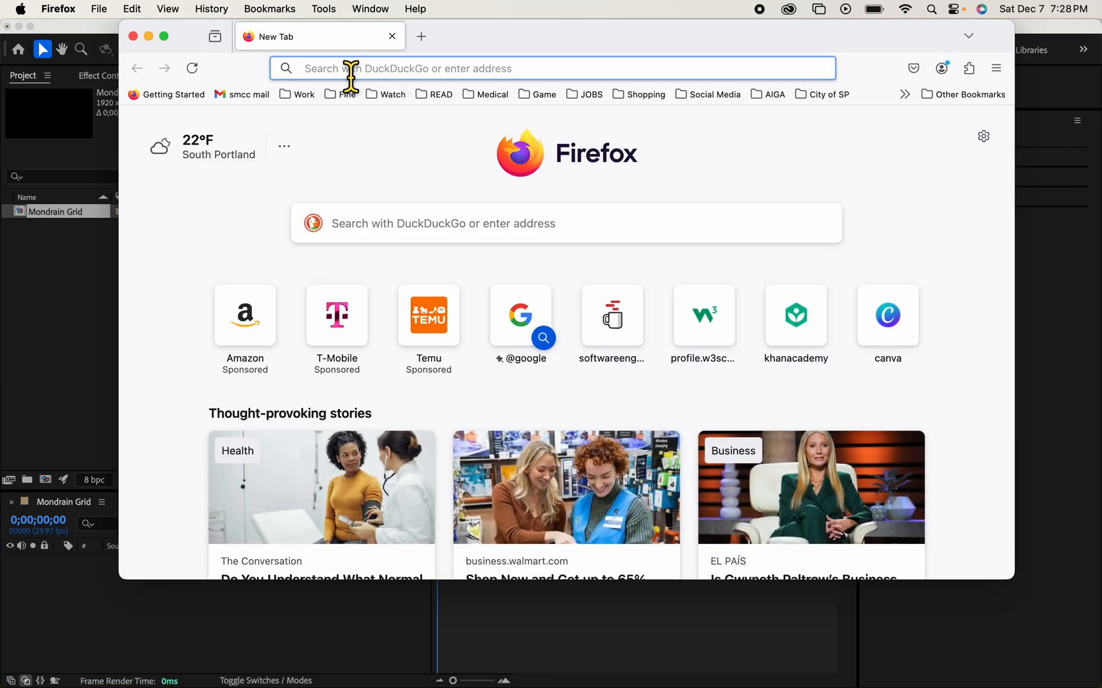
type("Mondrai")
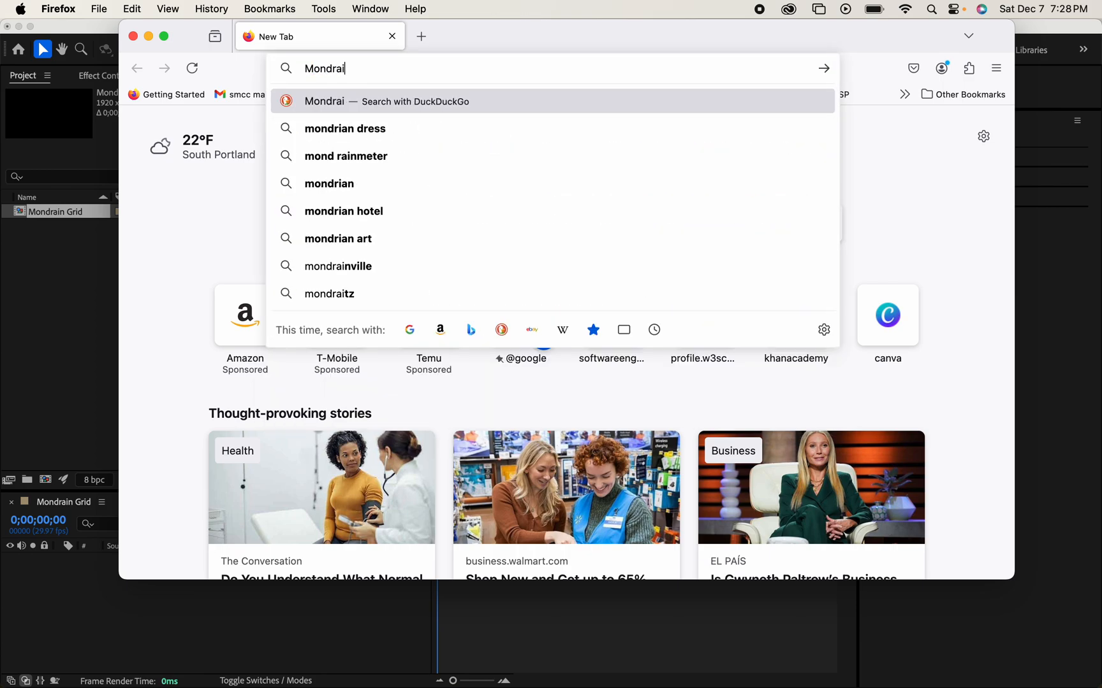
type("n")
key("BackSpace")
key("BackSpace")
key("BackSpace")
type("ian")
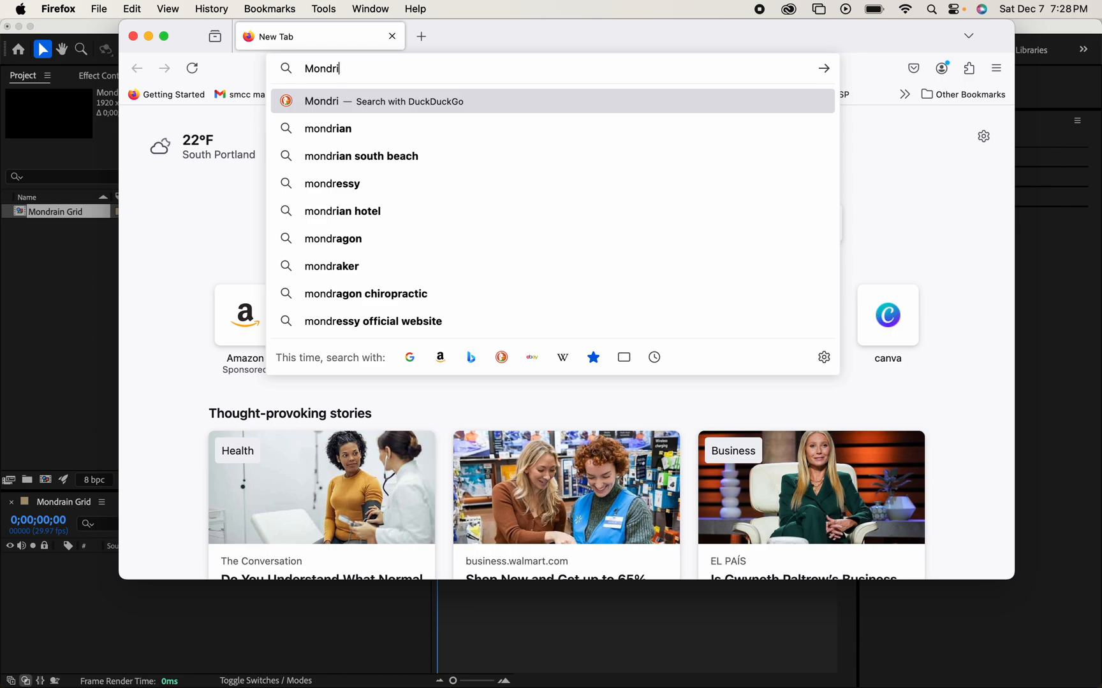
type(" Grid pa")
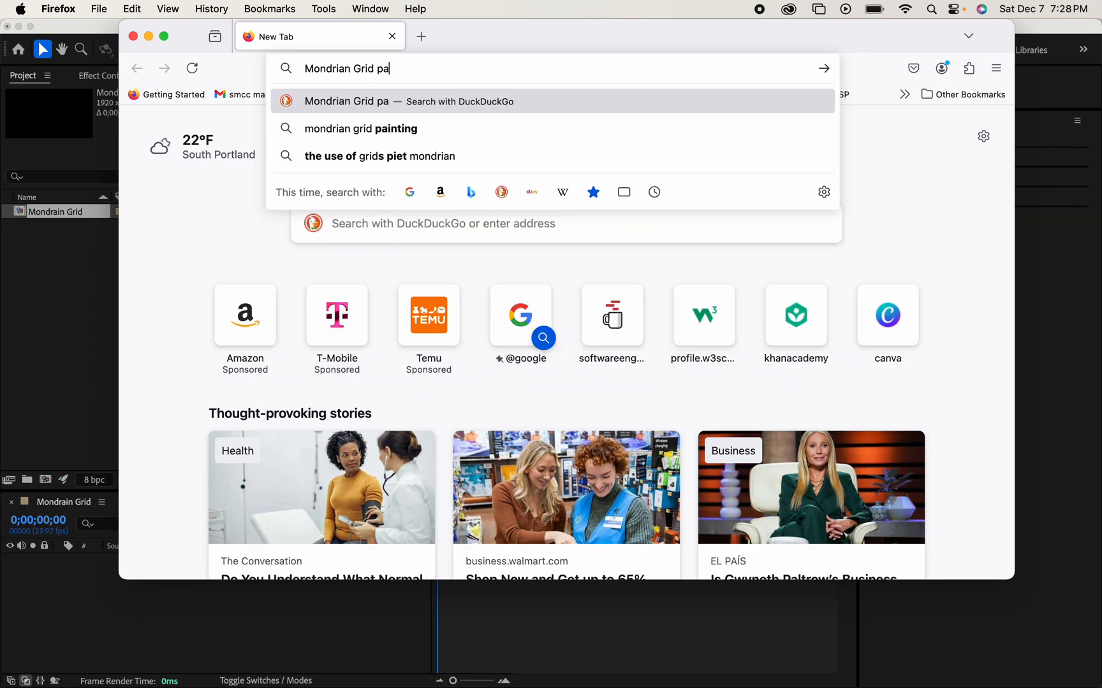
type("inting")
key("Return")
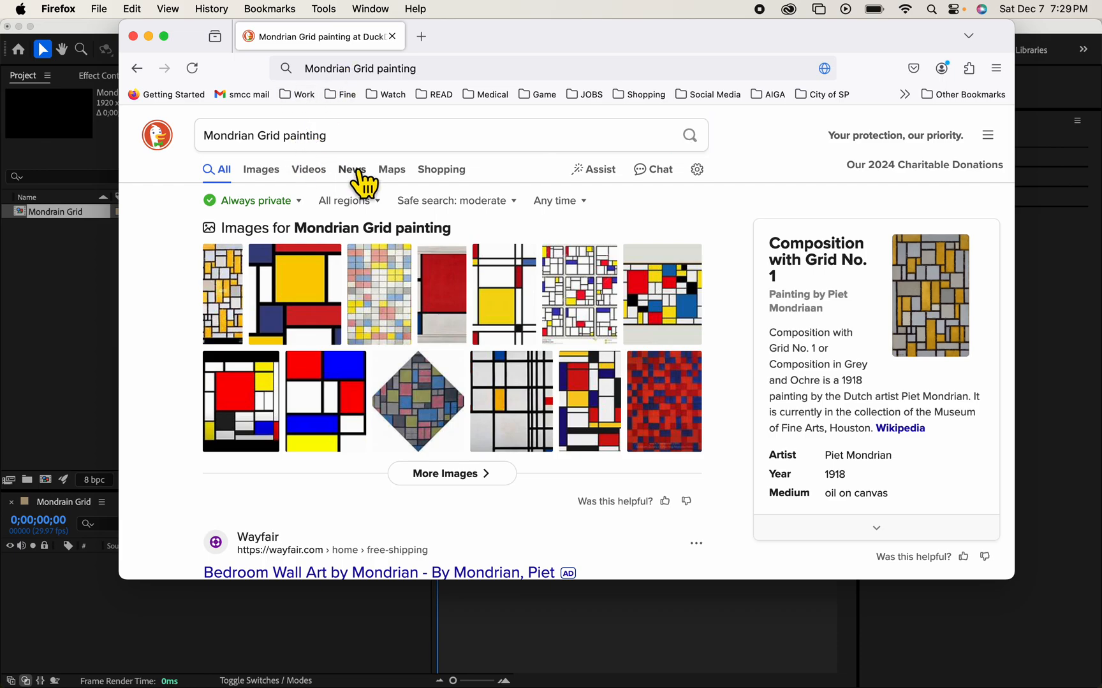
- Find the 1000 × 602 GitHub mondrian-grid painting among the image results and save it to Downloads as mondrian-painting-133882511.jpg
left_click(268, 173)
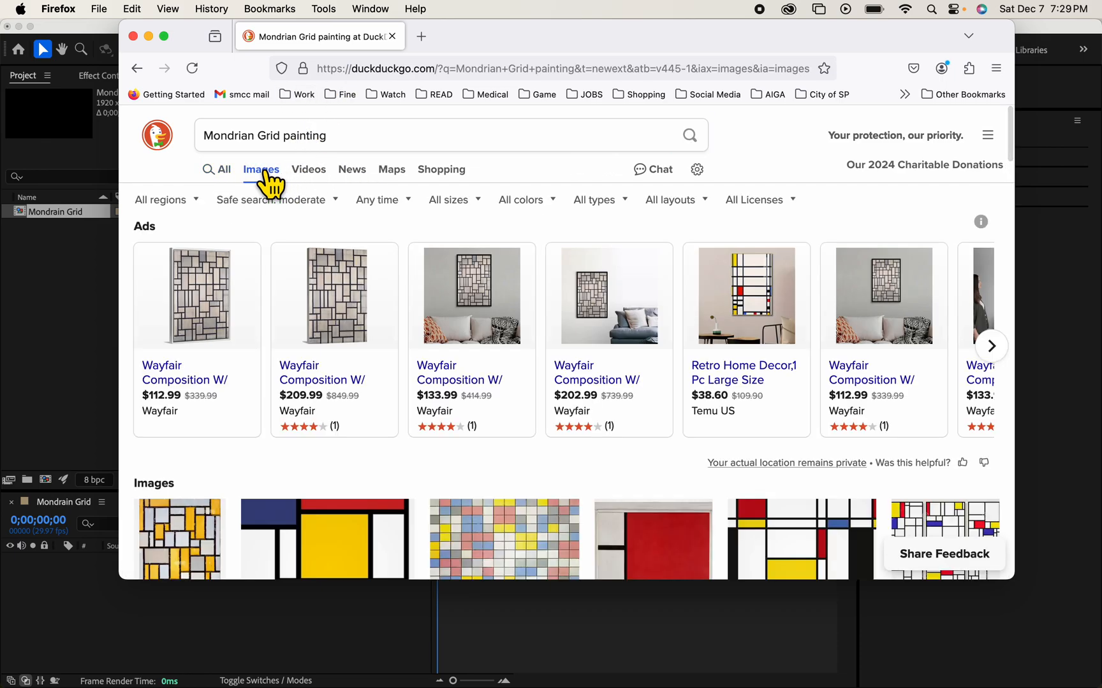
scroll(647, 442, "down", 8)
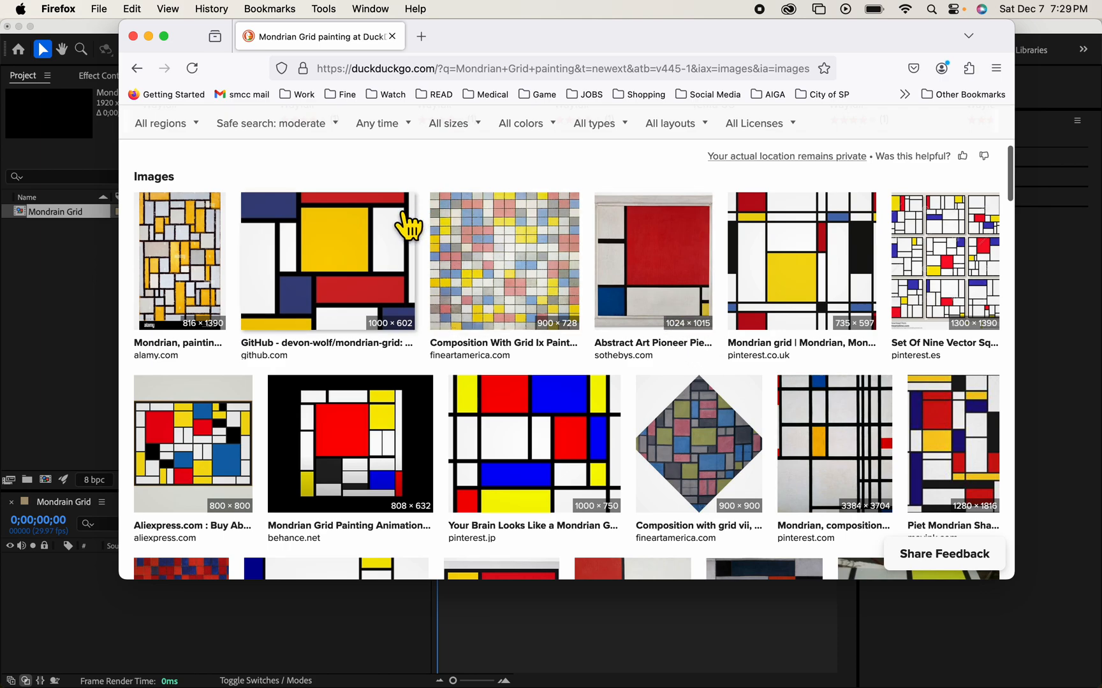
left_click(369, 264)
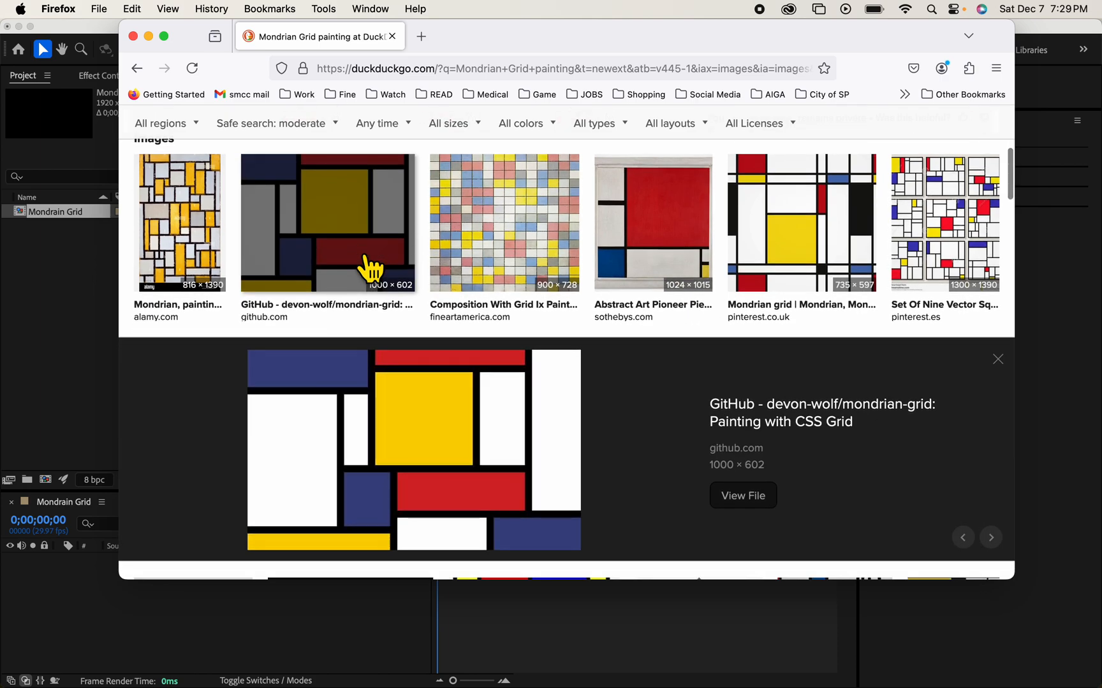
right_click(490, 462)
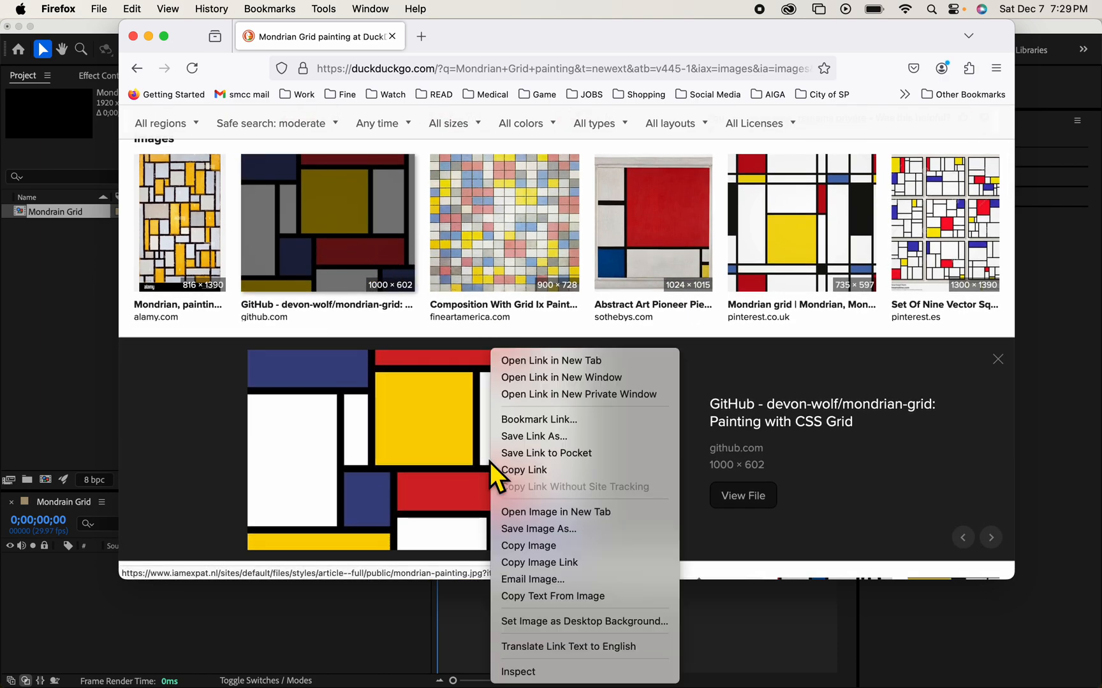
left_click(529, 530)
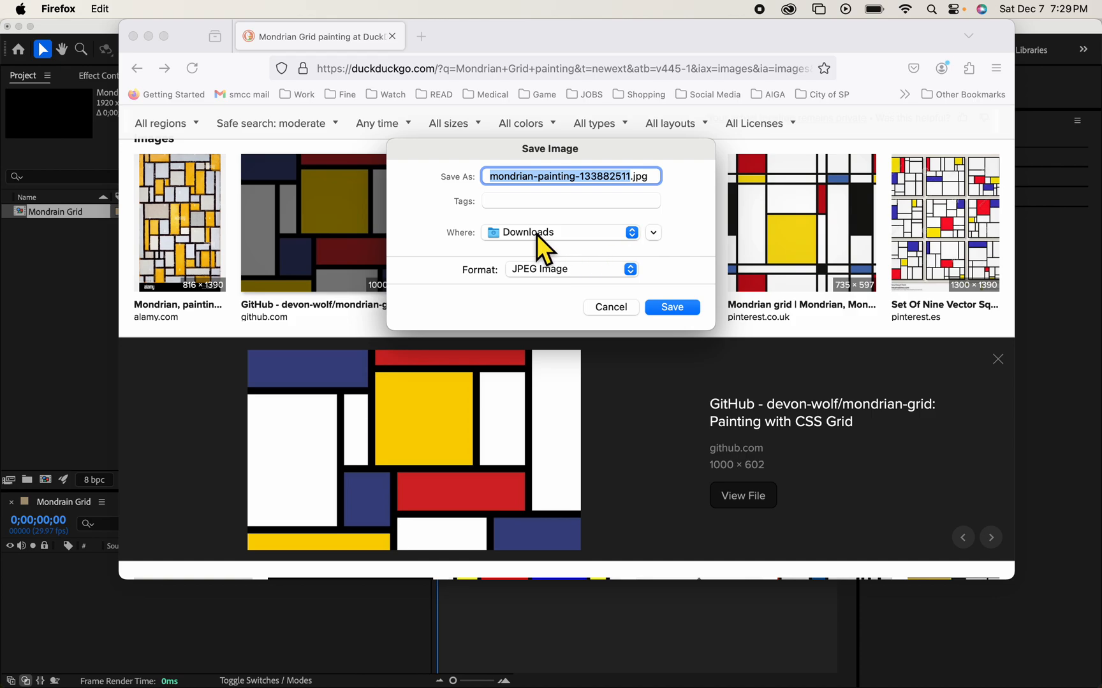
left_click(690, 310)
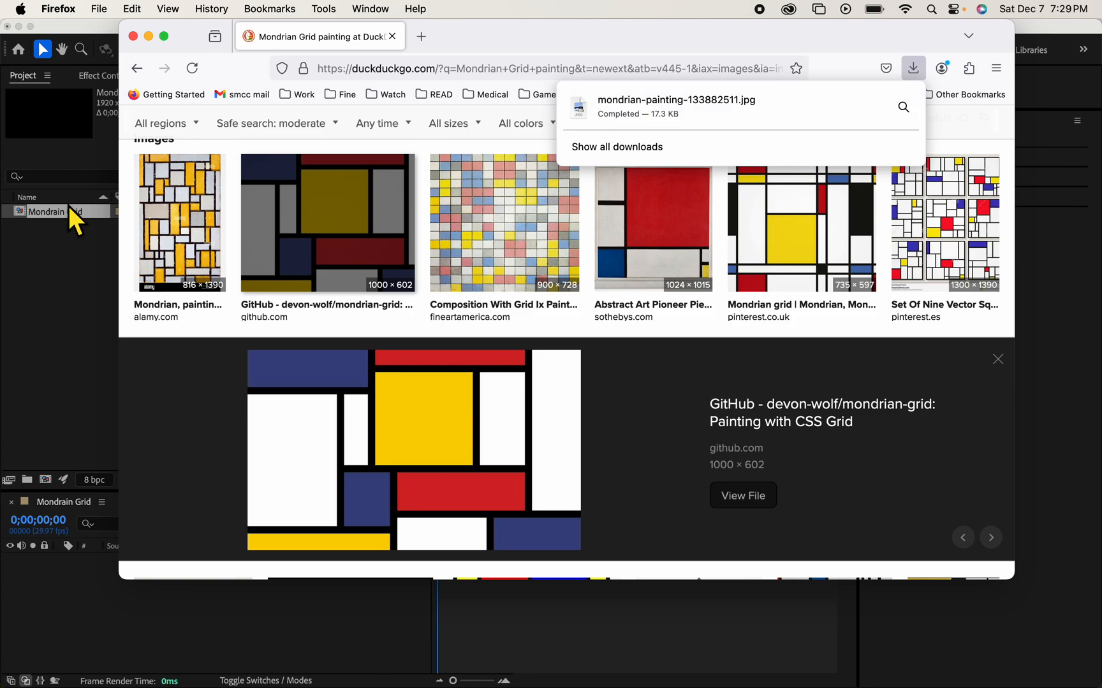
- Return to After Effects, import mondrian-painting-133882511.jpg from Downloads, and add it as a layer in the Mondrain Grid composition
left_click(54, 250)
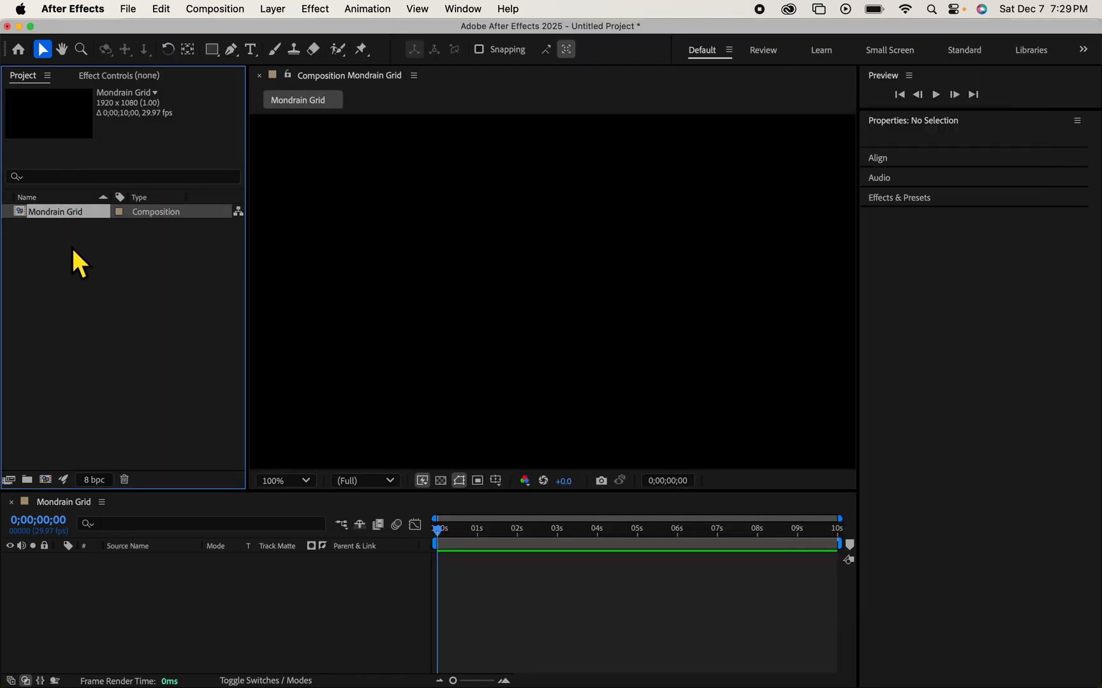
left_click(128, 9)
mouse_move(147, 235)
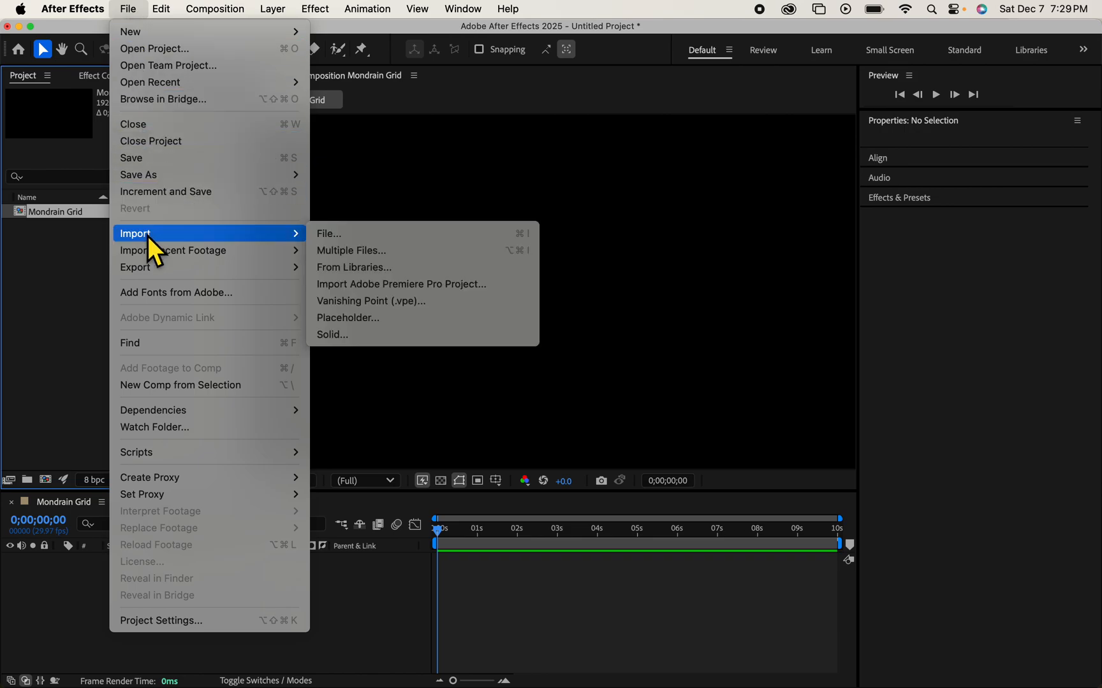
left_click(331, 238)
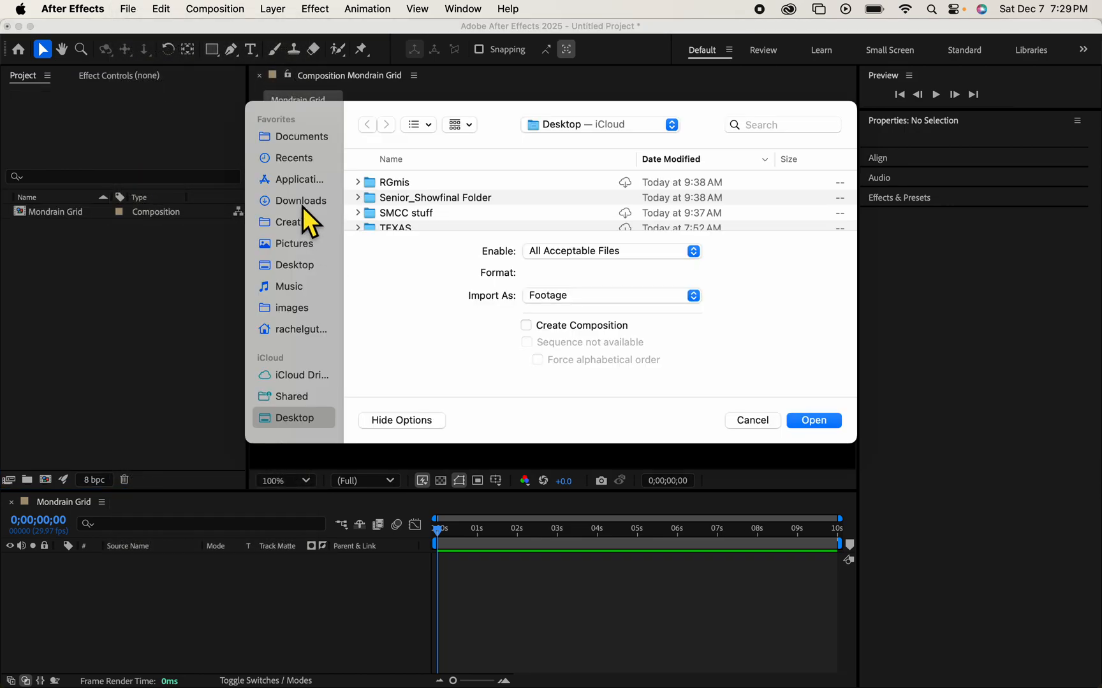
left_click(302, 205)
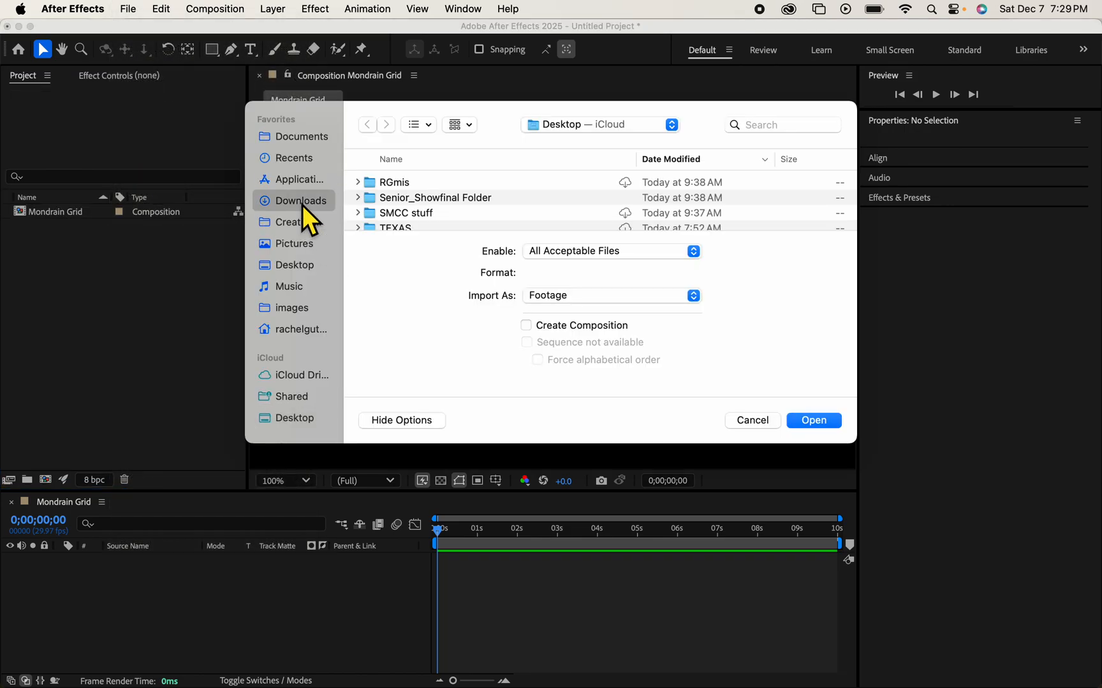
left_click(410, 184)
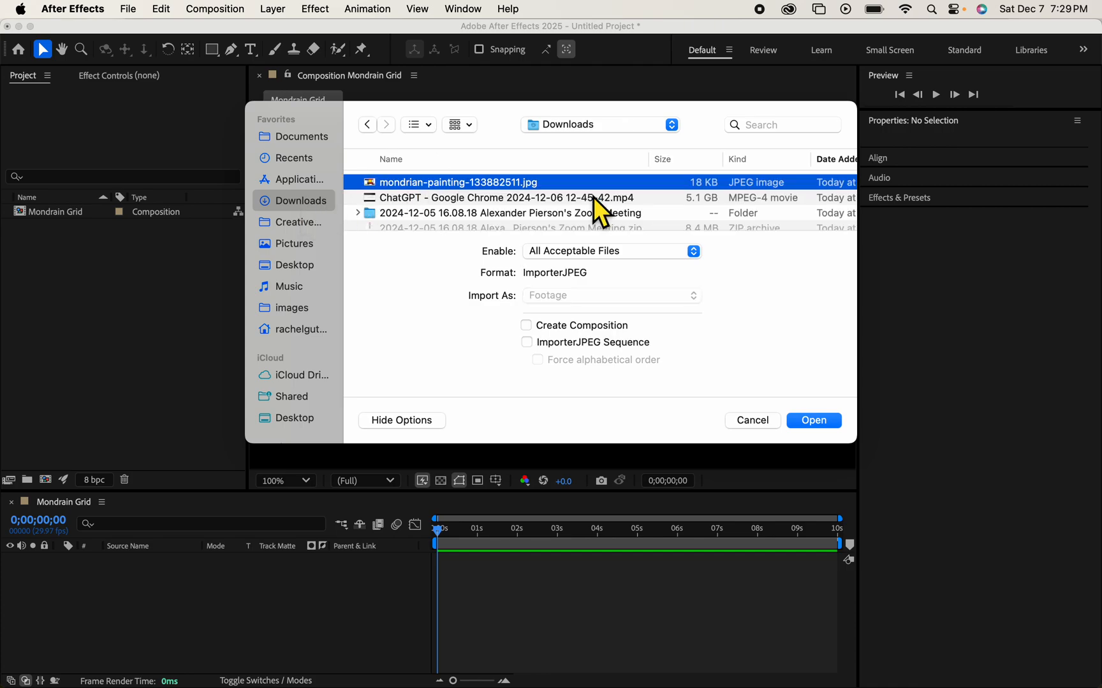
left_click(822, 423)
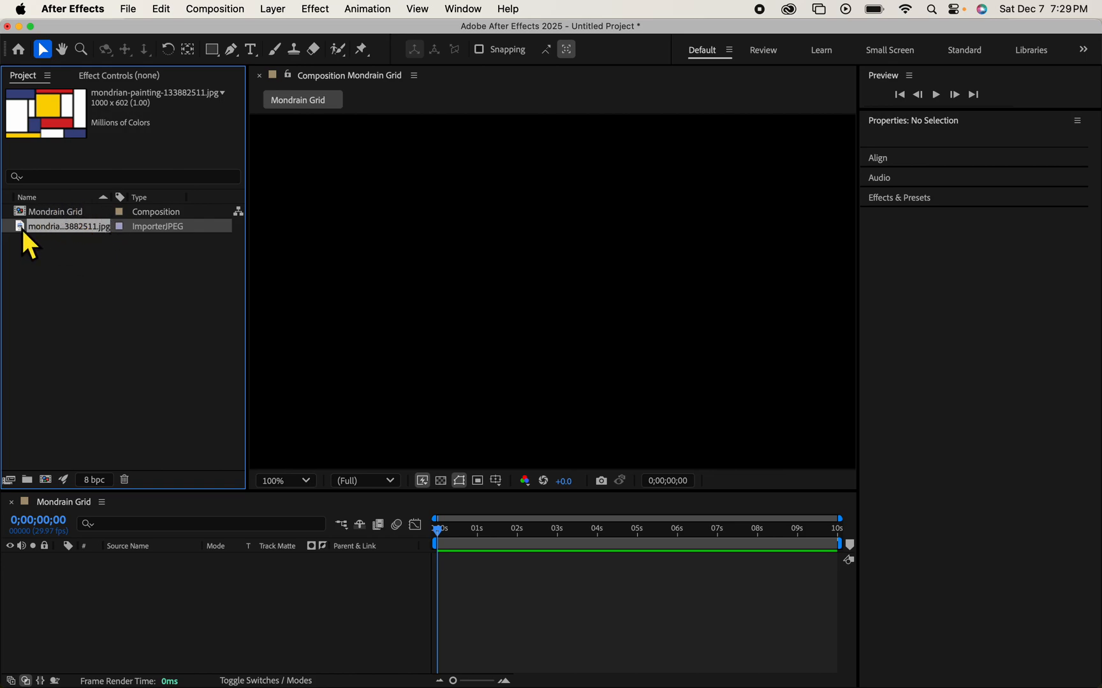
left_click_drag(22, 229, 81, 578)
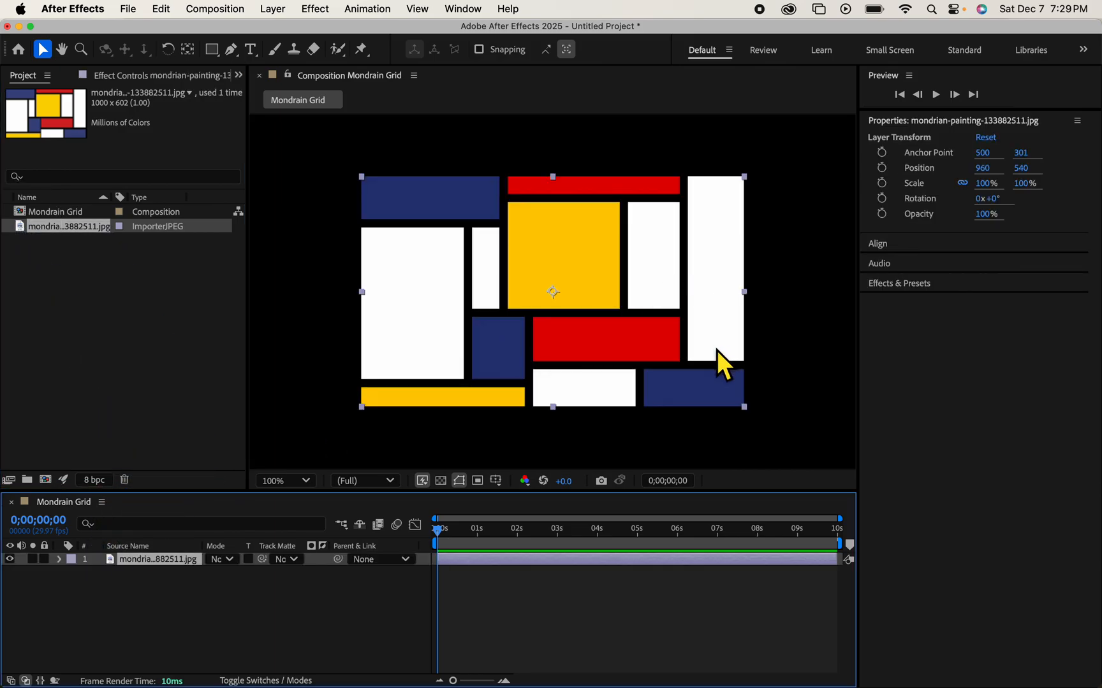
- Stretch the painting layer to about 188% by 175.2% so it nearly fills the composition frame
left_click(310, 482)
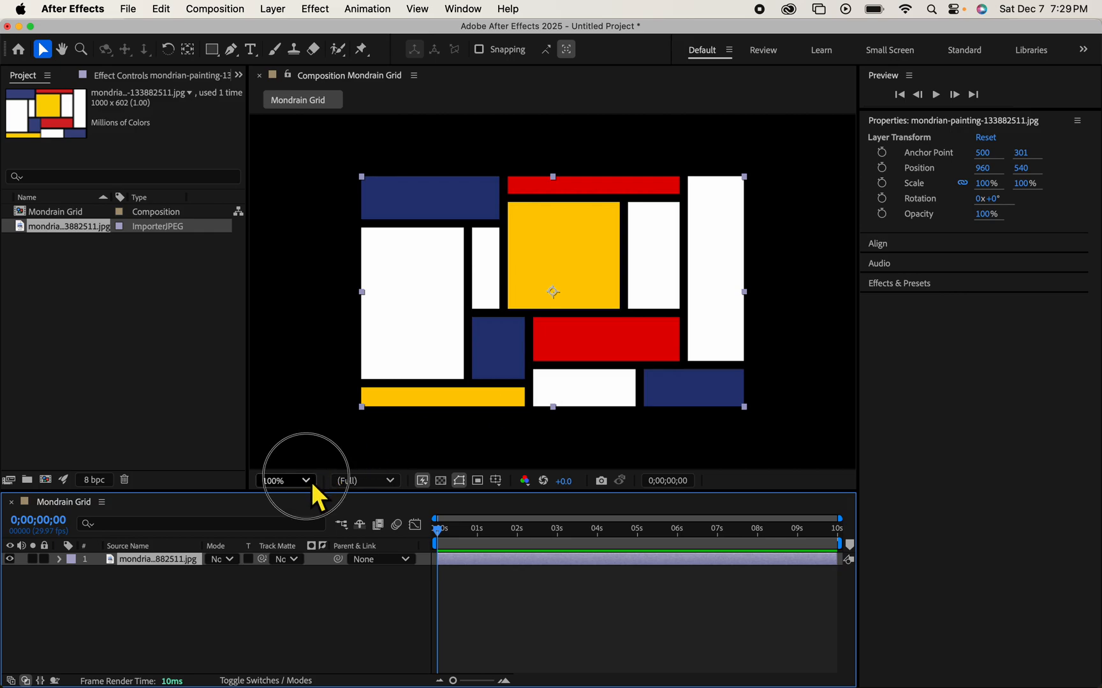
left_click(288, 332)
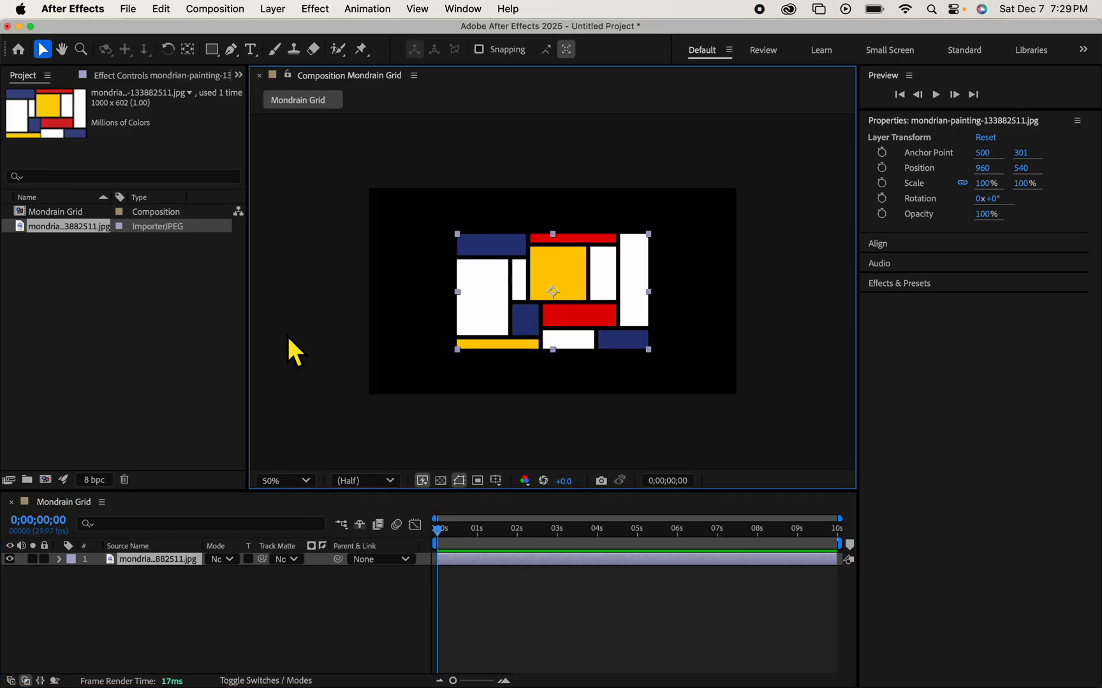
left_click(653, 235)
left_click_drag(654, 239, 725, 205)
left_click_drag(721, 292, 741, 297)
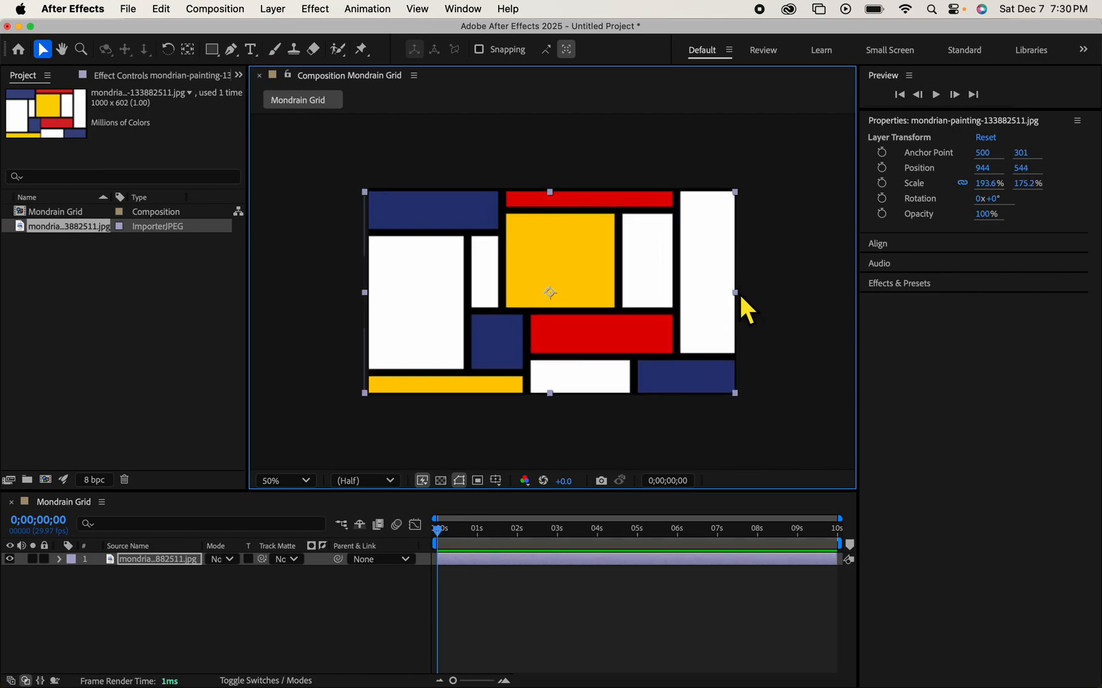
left_click_drag(365, 292, 376, 298)
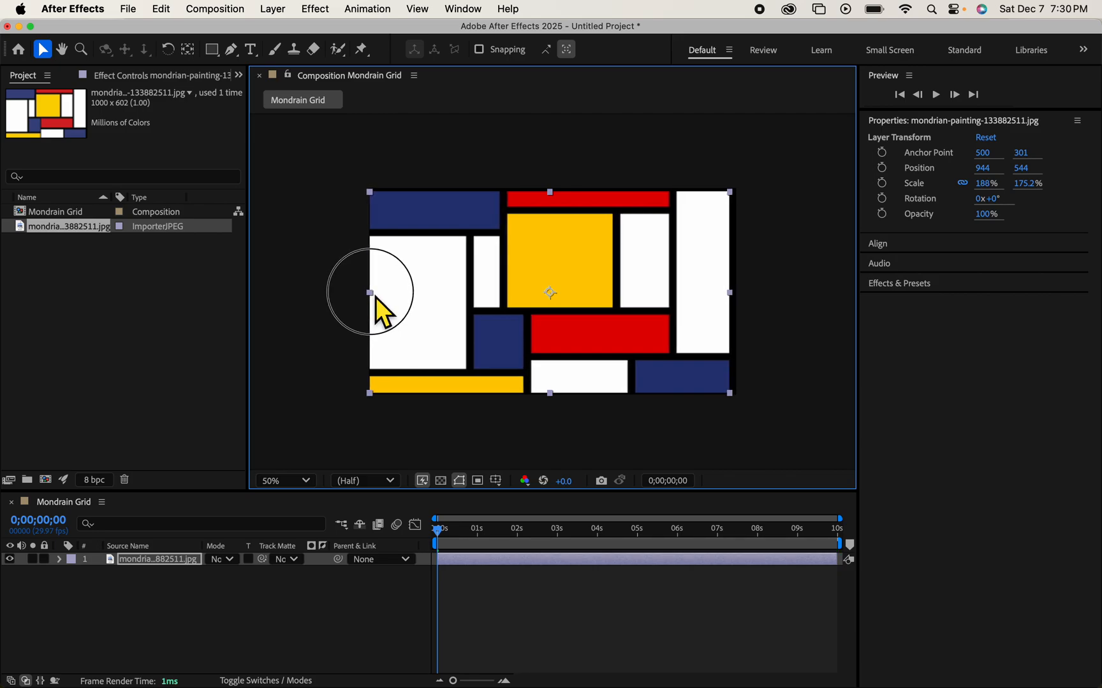
- Nudge the painting layer sideways to position 964, 544 and lock the layer
key("Right")
key("Right")
key("Right")
key("Right")
key("Right")
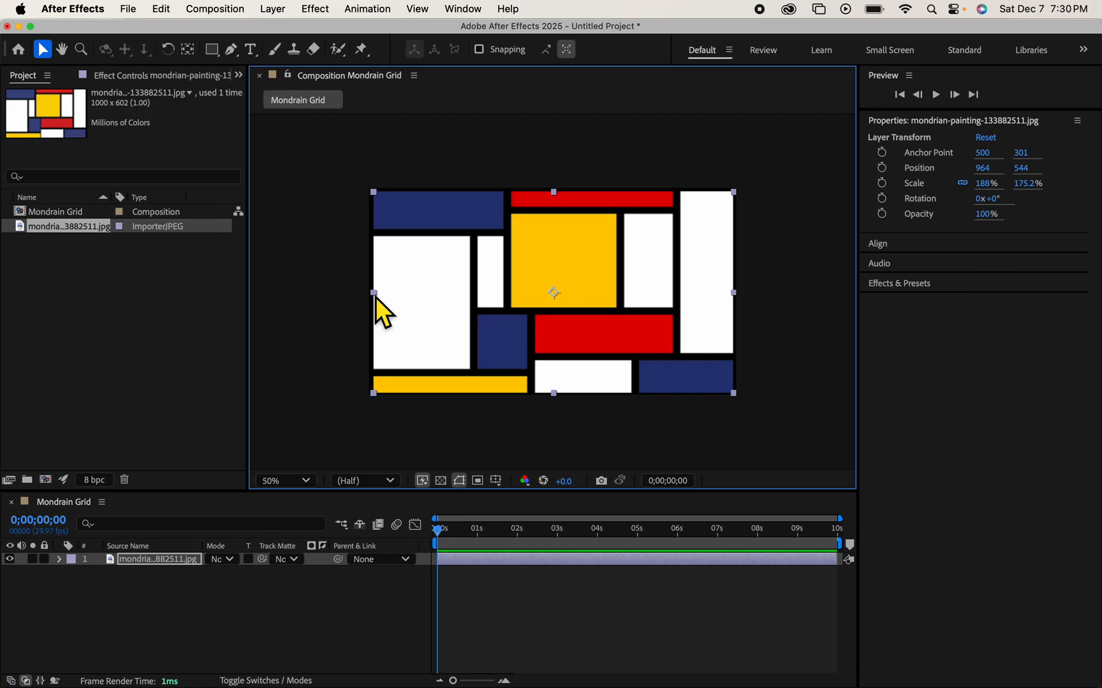
left_click(44, 559)
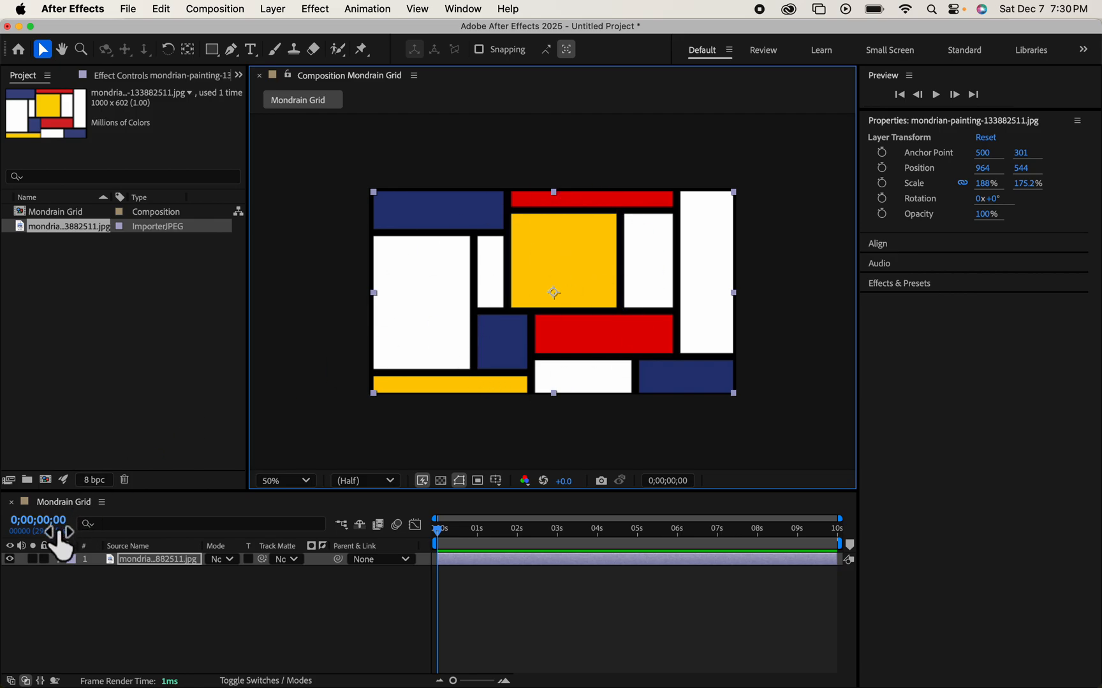
left_click(51, 564)
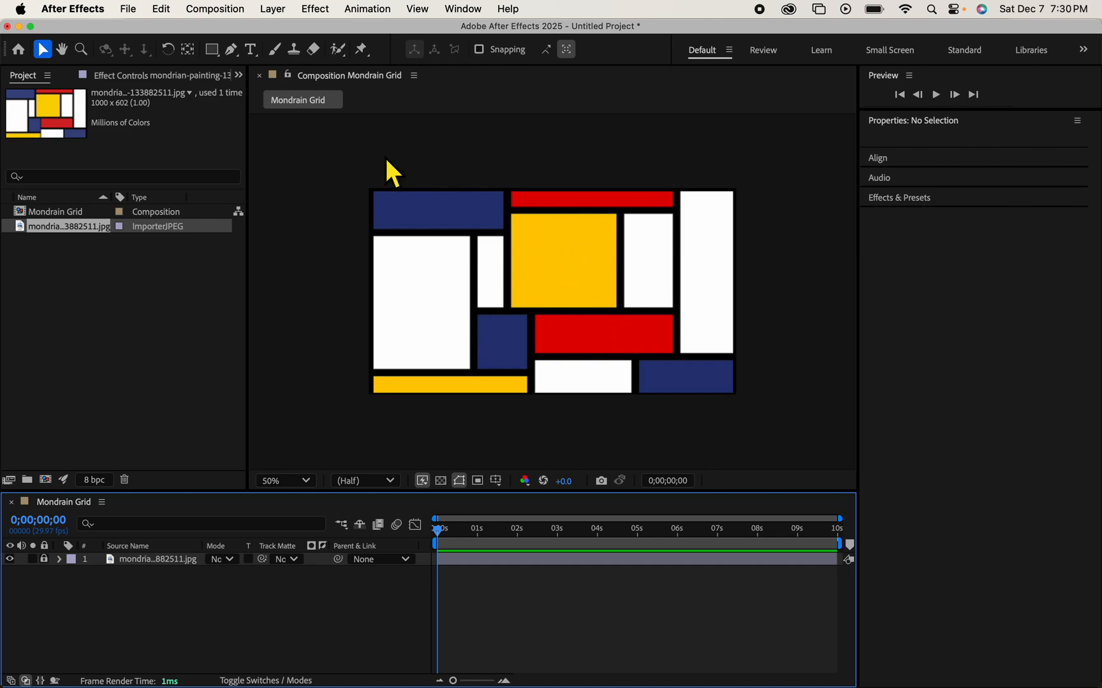
- Trace the painting's middle yellow block with a yellow, strokeless rectangle shape of about 550 × 490 px
left_click(211, 49)
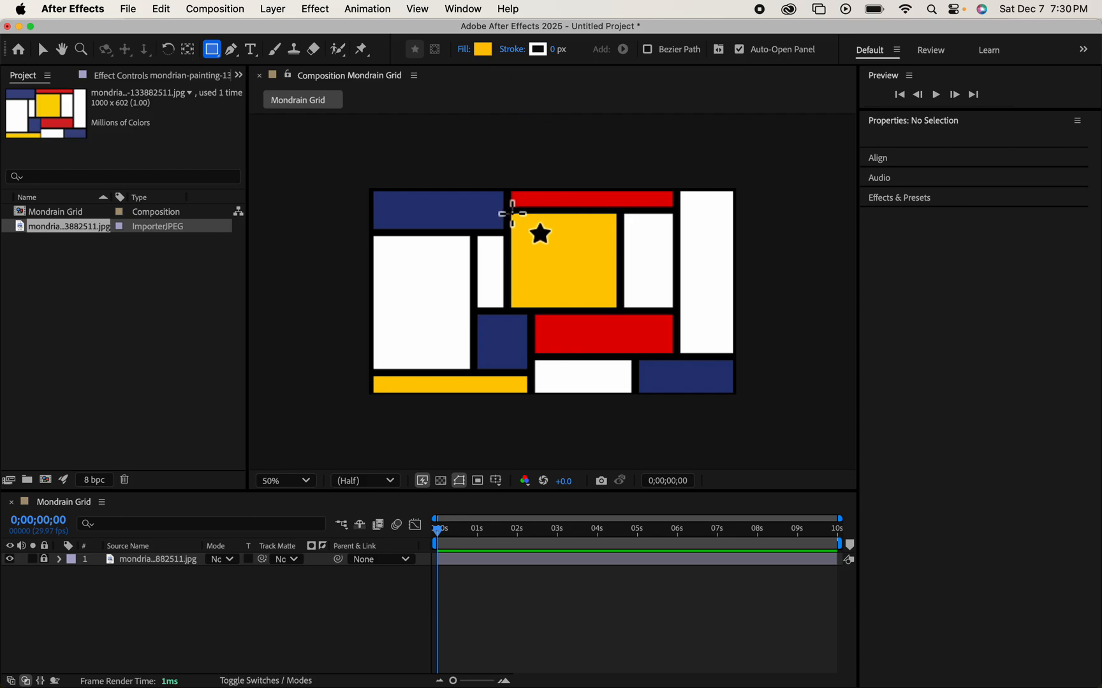
scroll(512, 214, "up", 4)
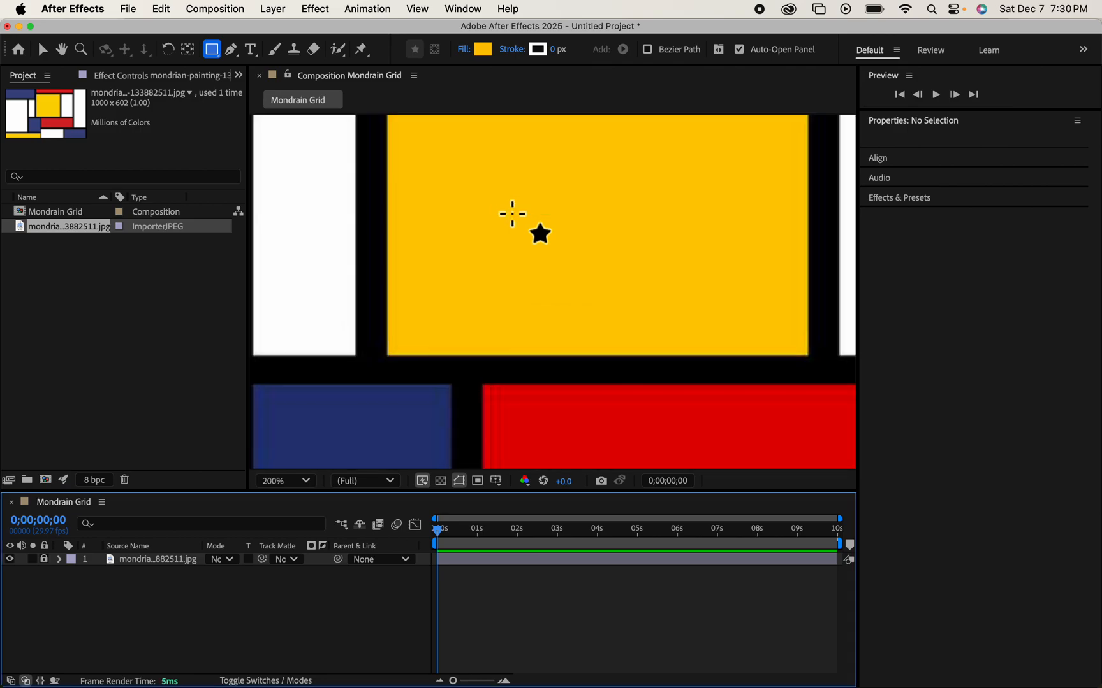
scroll(512, 214, "up", 4)
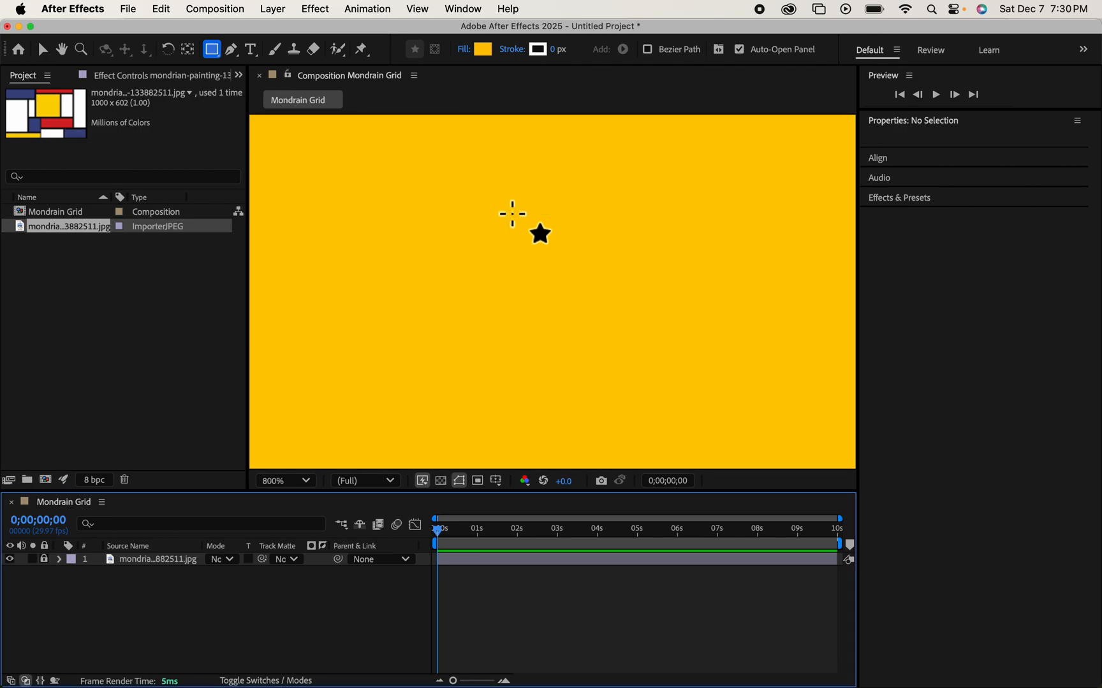
left_click(275, 486)
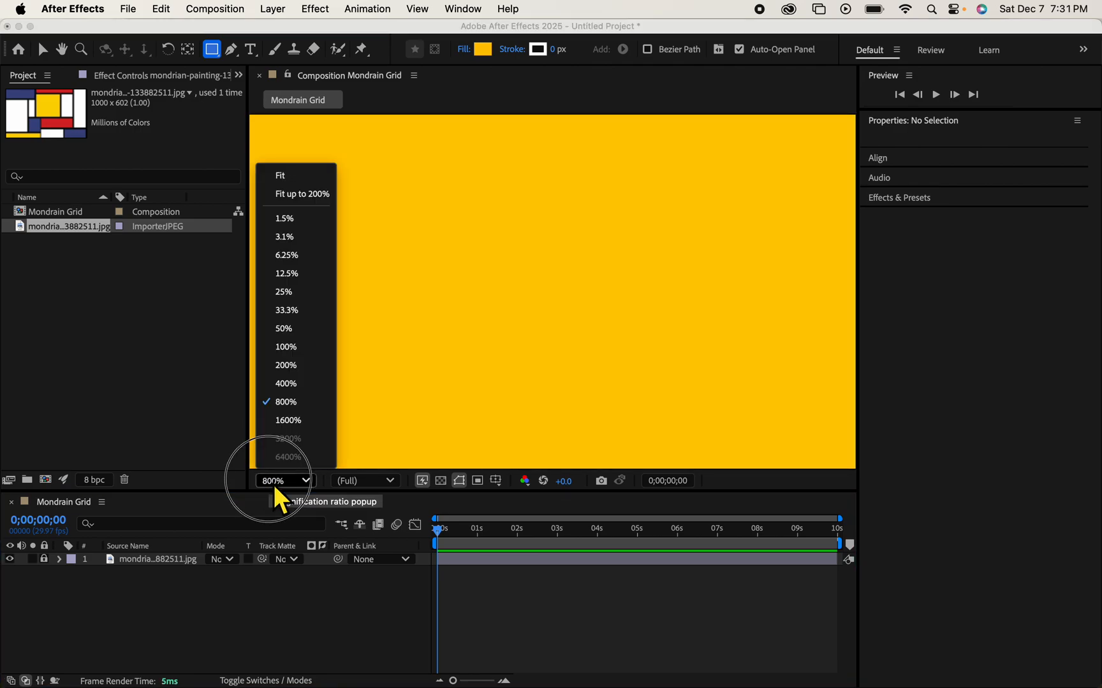
left_click(285, 384)
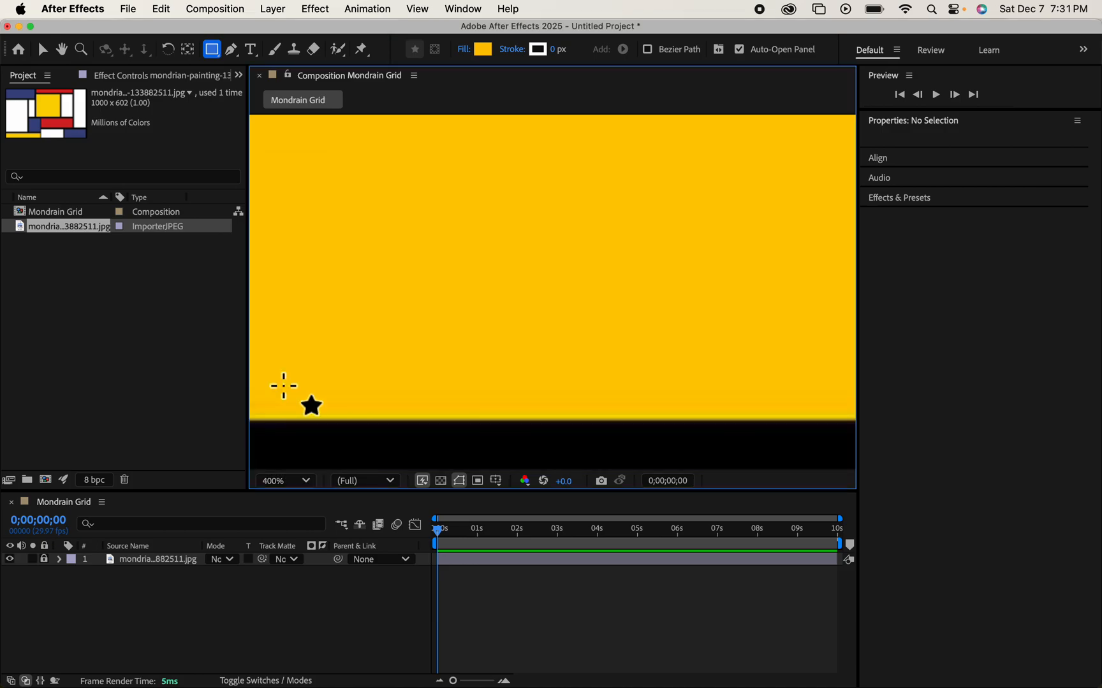
key("comma")
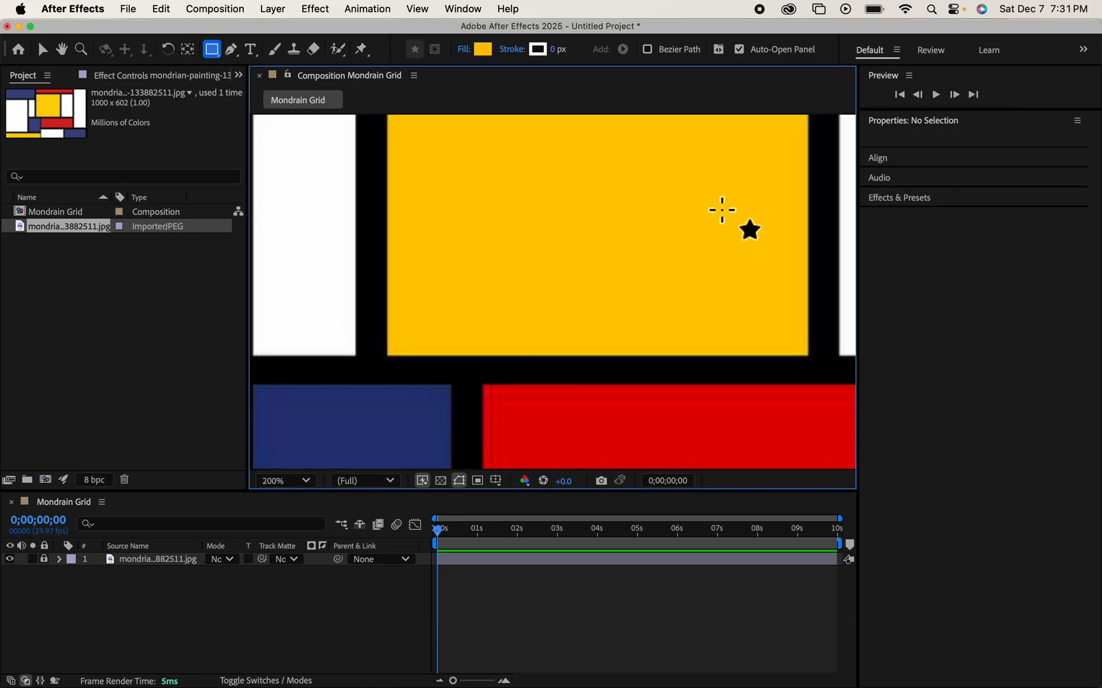
key("h")
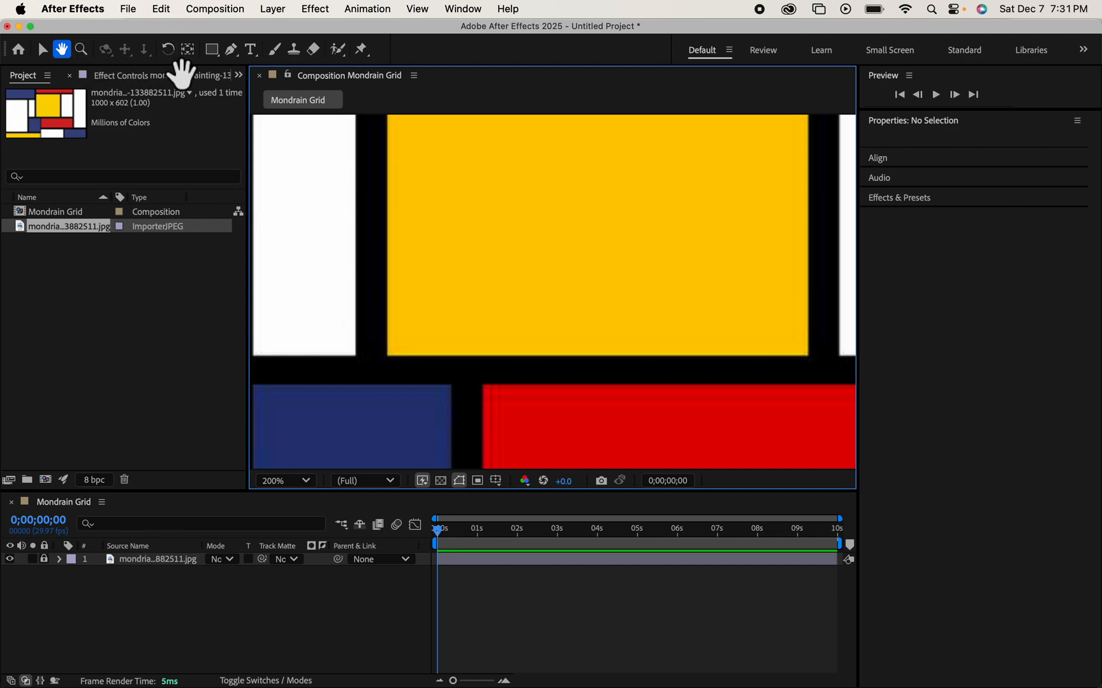
left_click_drag(514, 192, 507, 330)
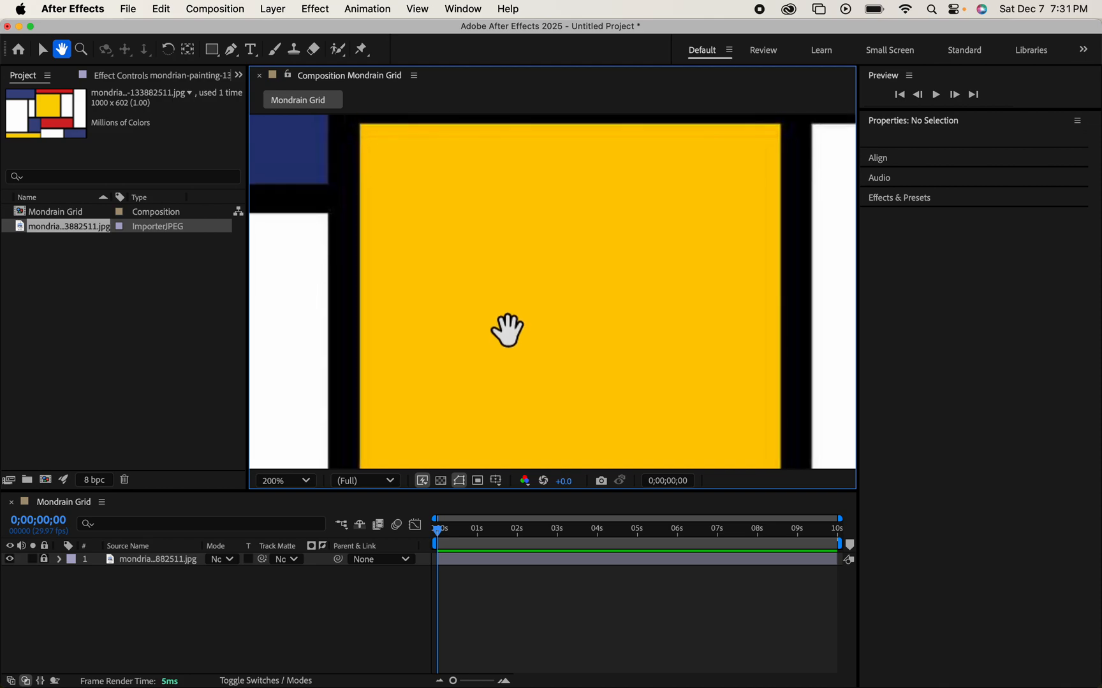
key("q")
left_click_drag(216, 491, 223, 580)
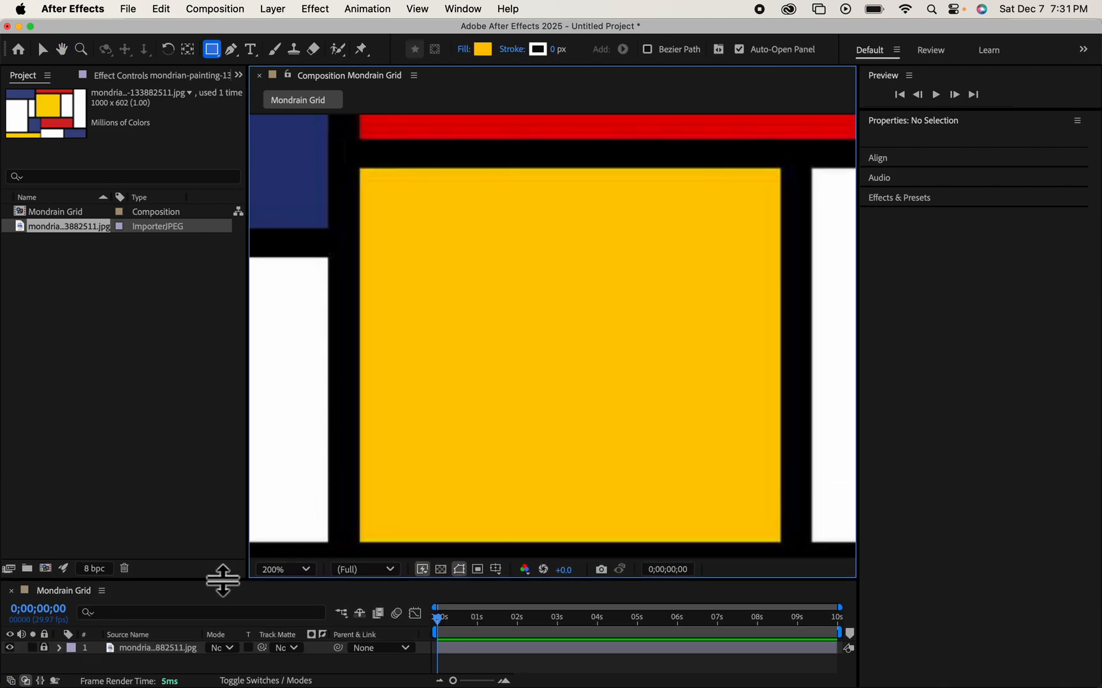
key("h")
left_click_drag(539, 445, 540, 426)
key("q")
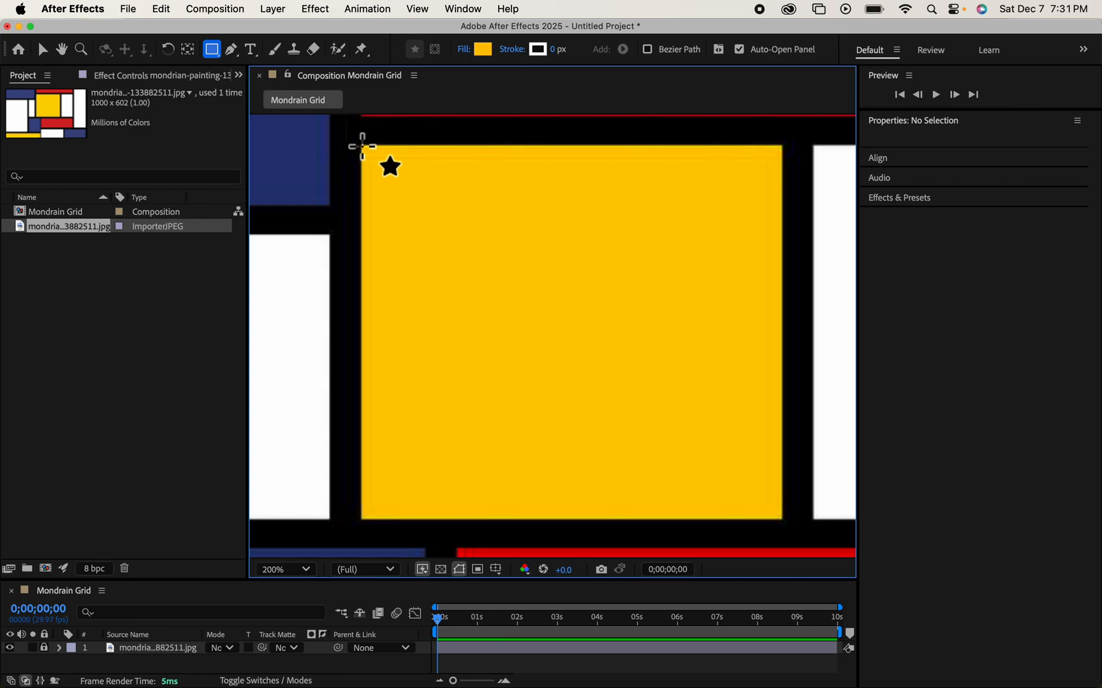
mouse_move(361, 145)
left_mouse_down()
mouse_move(711, 438)
mouse_move(782, 520)
left_mouse_up()
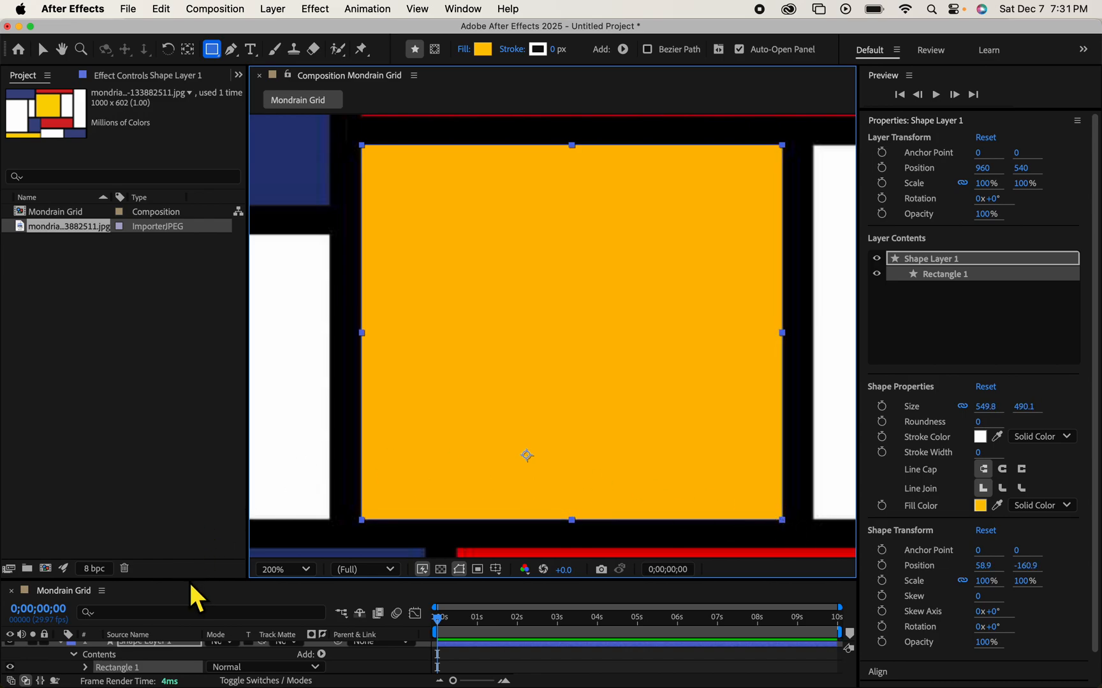
- Rename the new rectangle's shape layer to middleYellow
left_click_drag(176, 579, 183, 412)
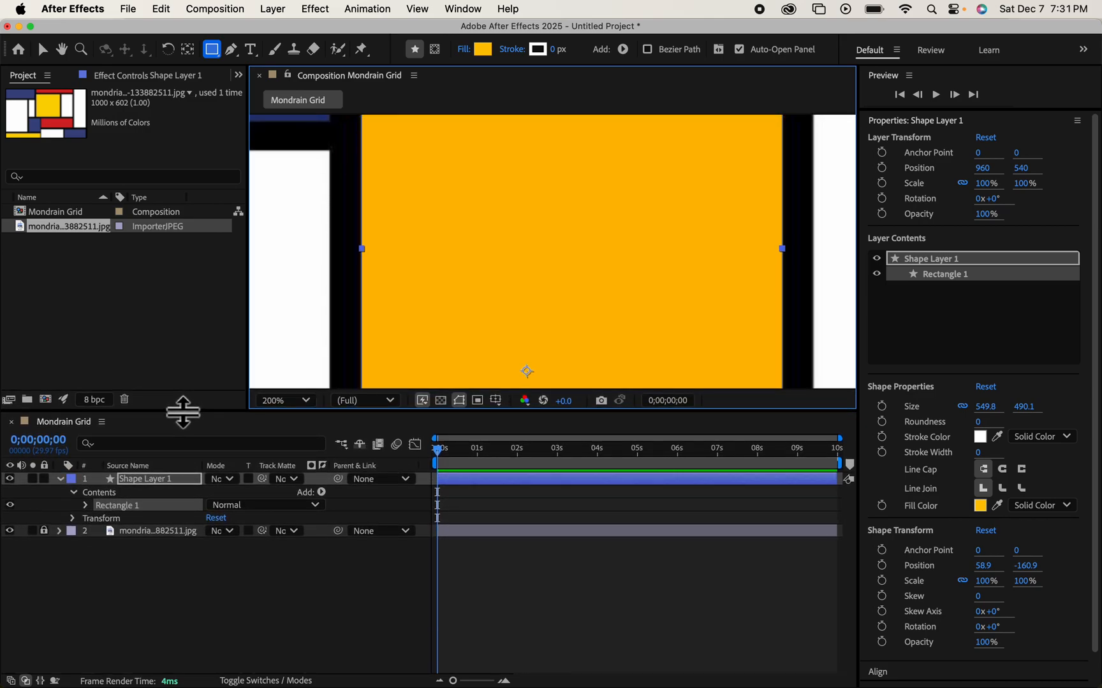
right_click(168, 484)
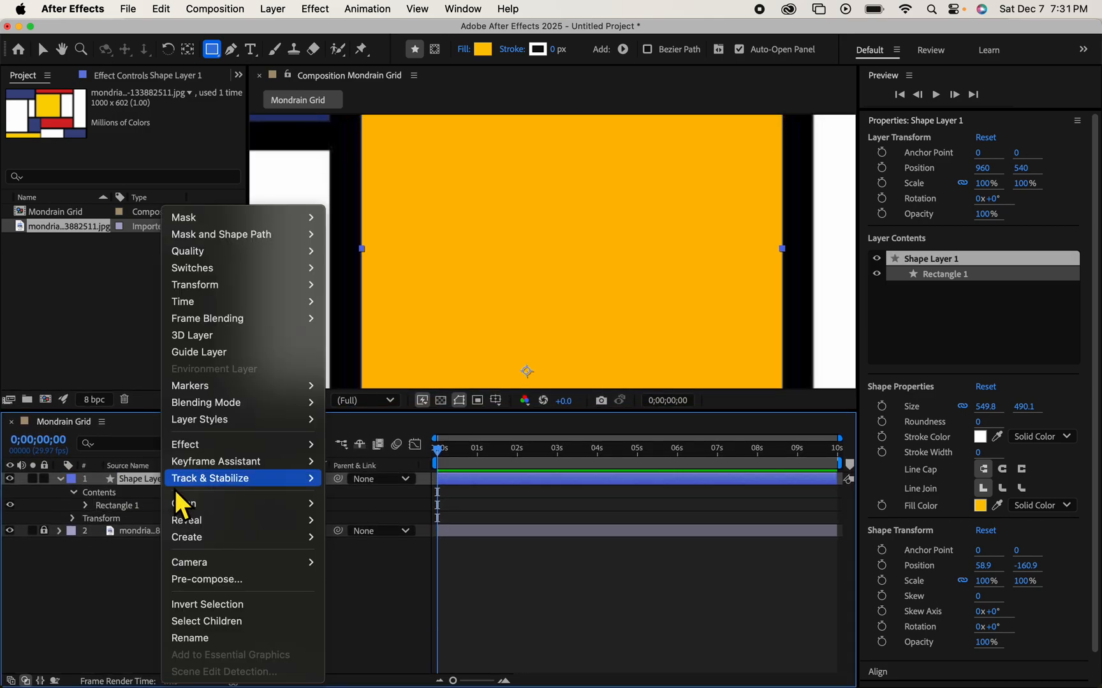
left_click(204, 638)
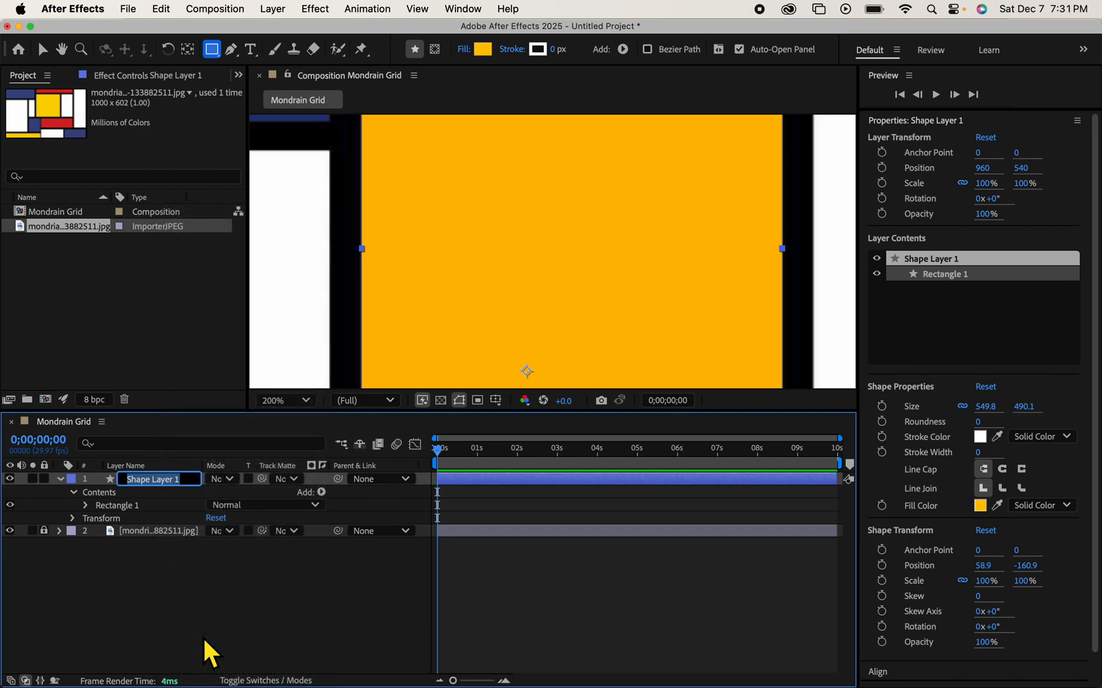
type("m")
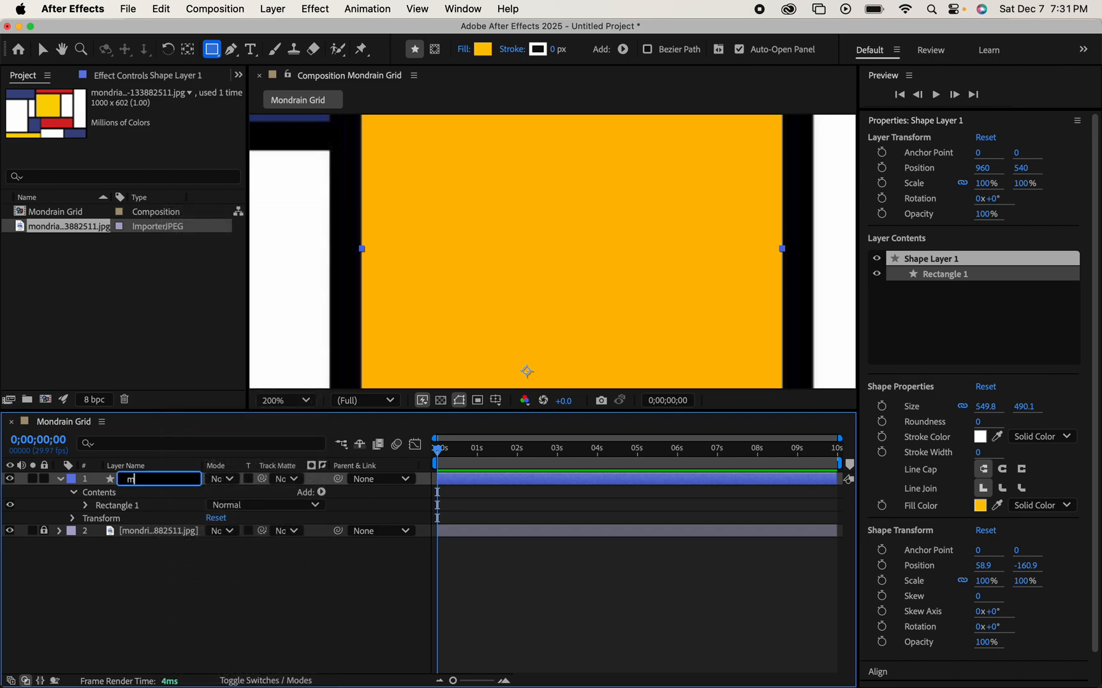
type("iddleYellow")
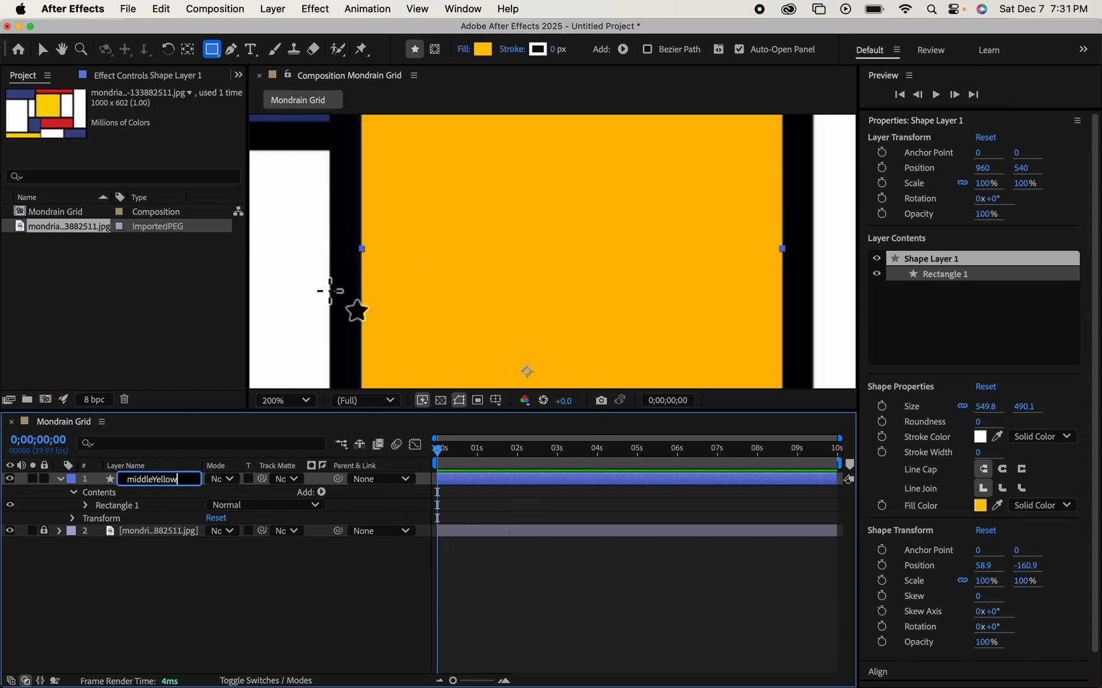
left_click(42, 49)
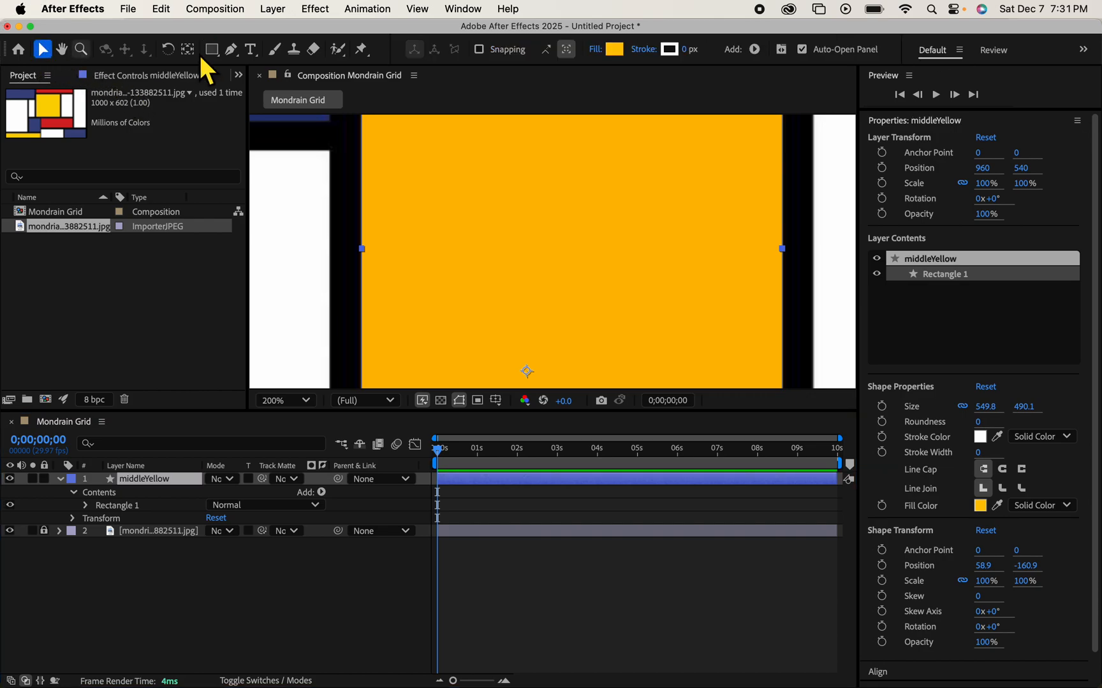
- Move the middleYellow layer's anchor point to the centre of its rectangle, at about 56, -156
left_click(309, 402)
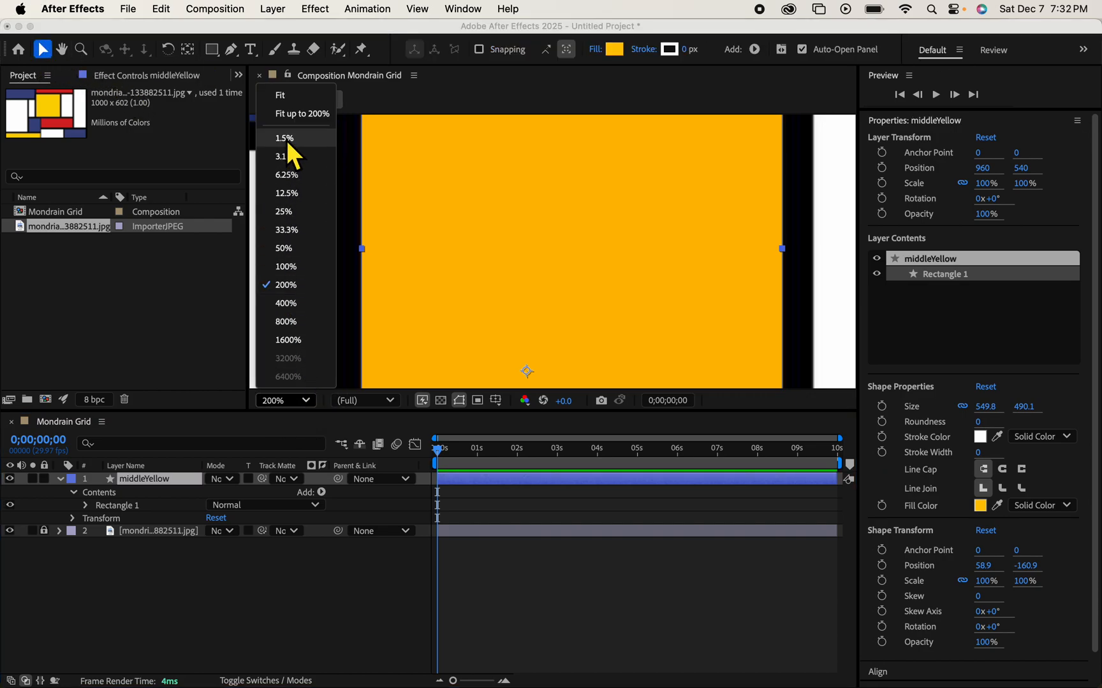
left_click(288, 248)
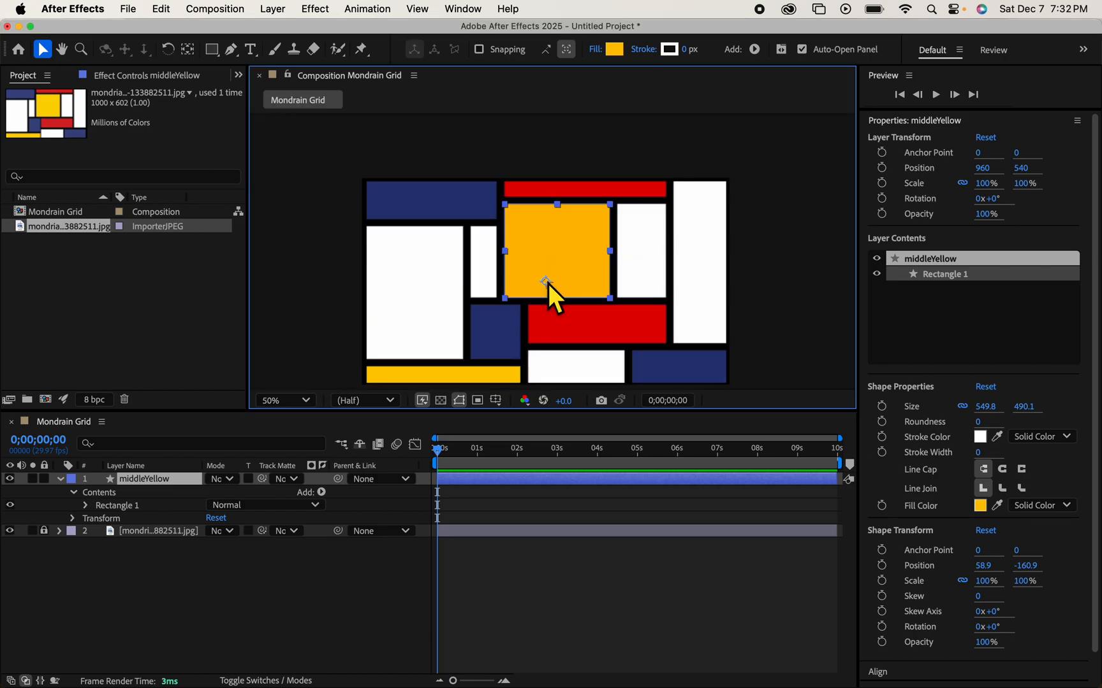
left_click(325, 255)
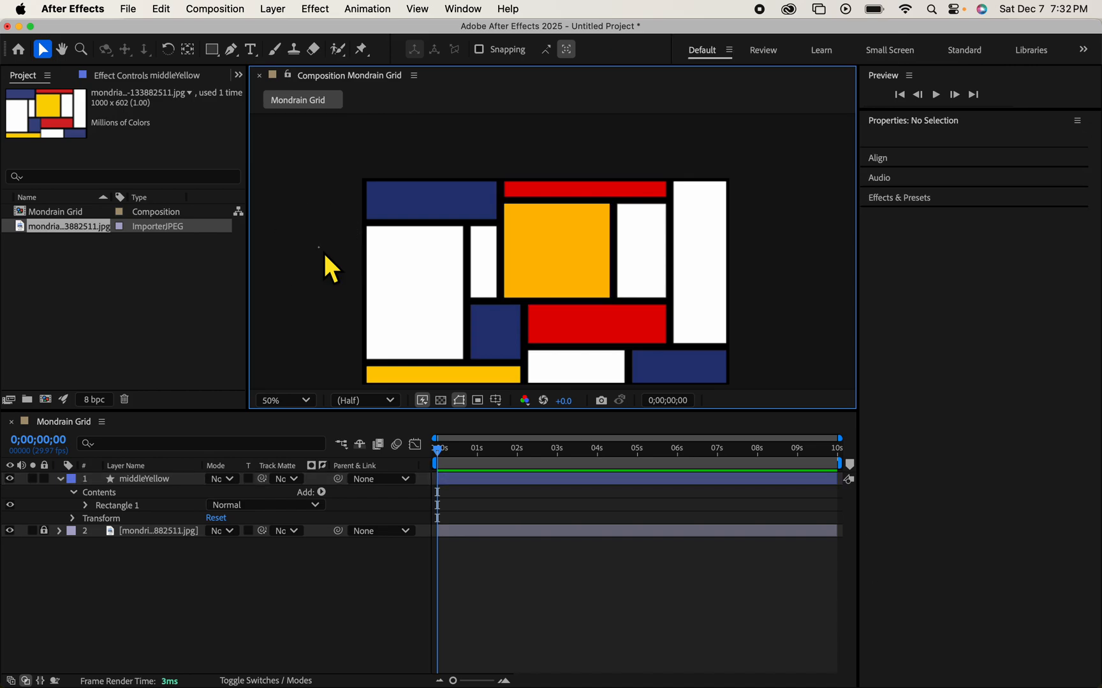
left_click(188, 49)
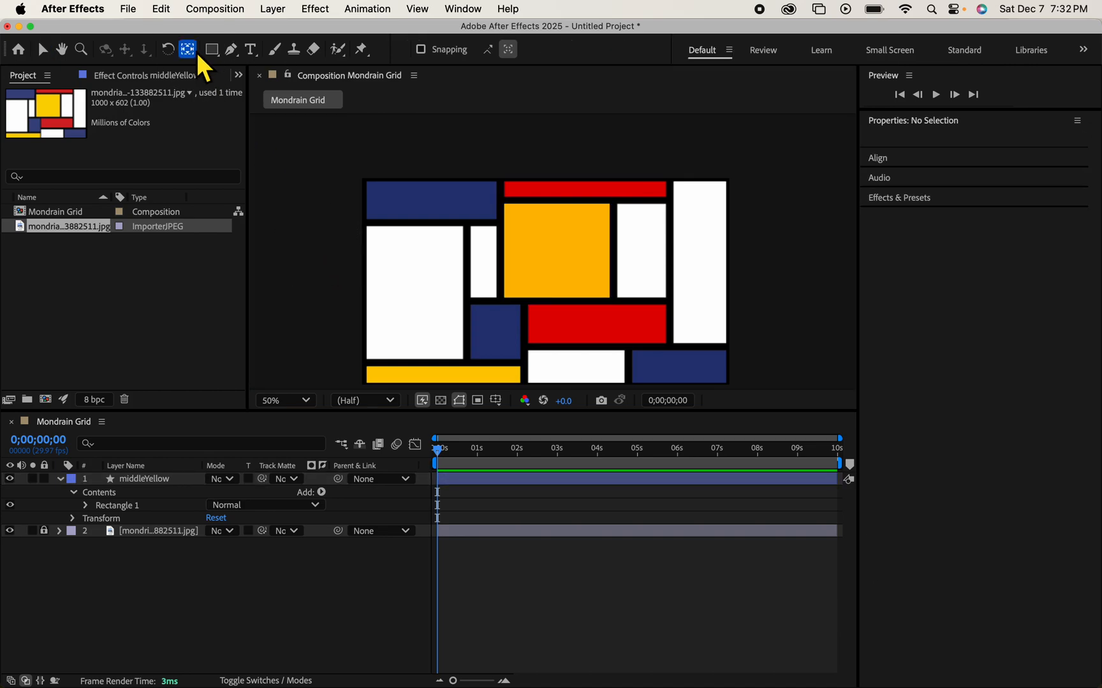
left_click(534, 249)
left_click_drag(534, 250, 556, 253)
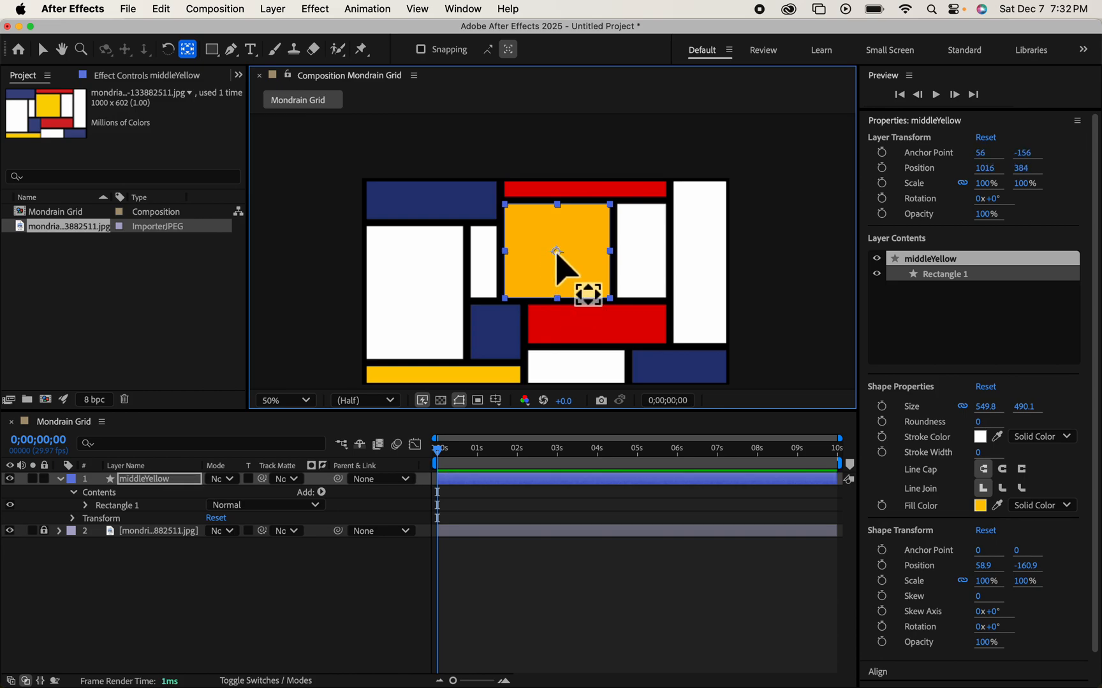
- Lock the middleYellow layer
key("comma")
key("comma")
key("comma")
key("comma")
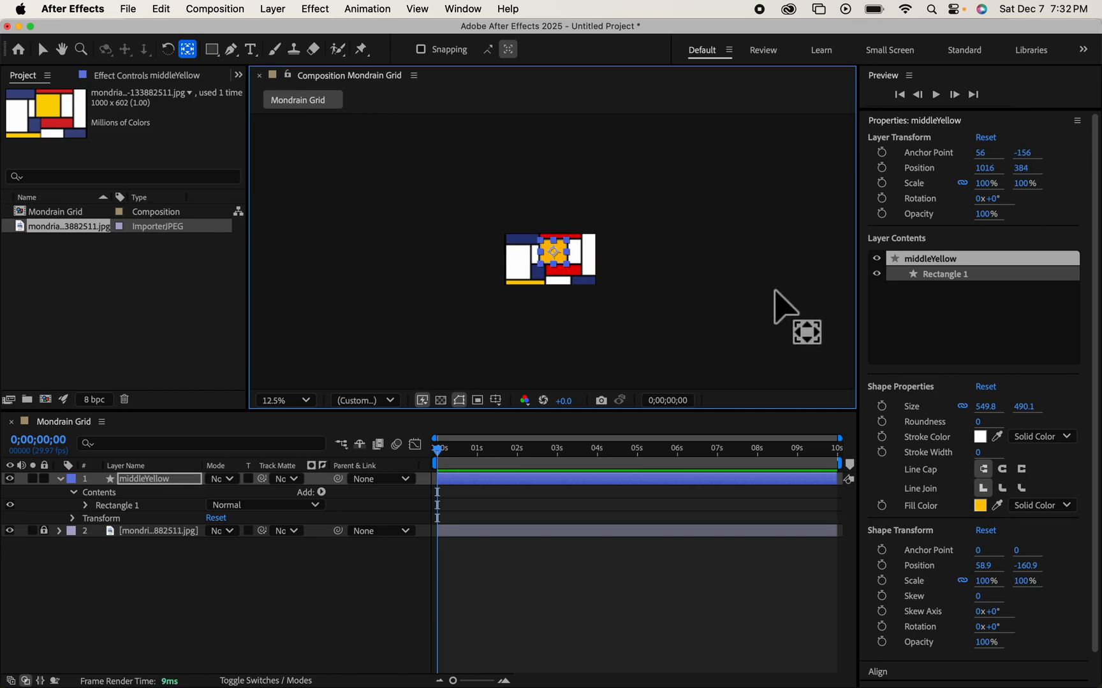
key("period")
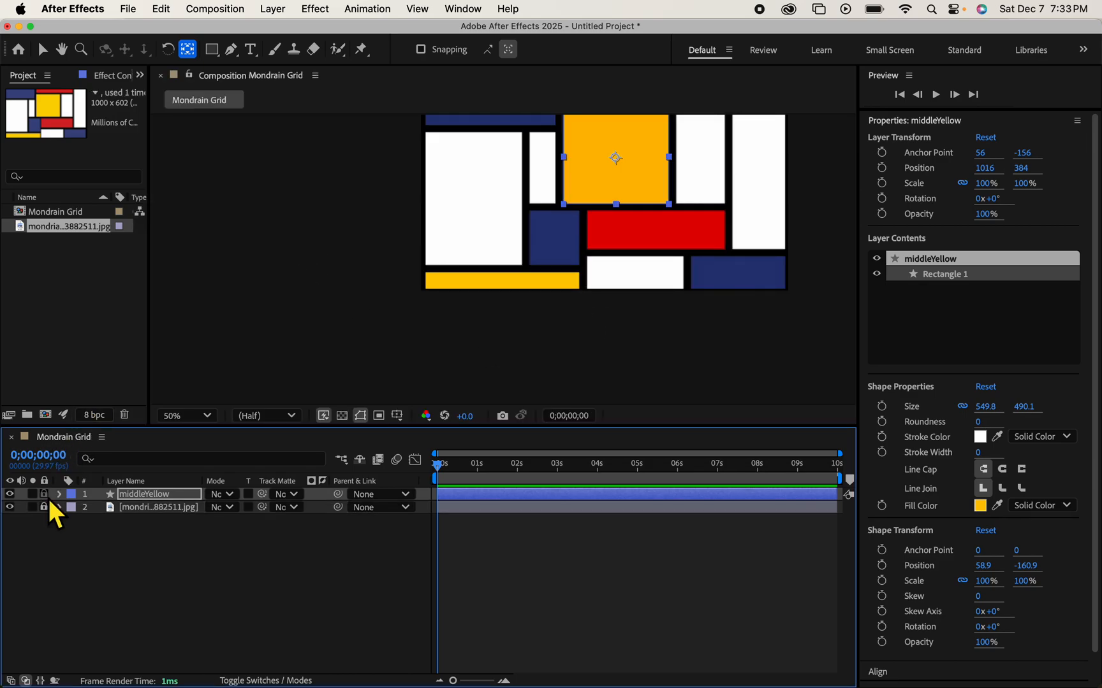
left_click(46, 497)
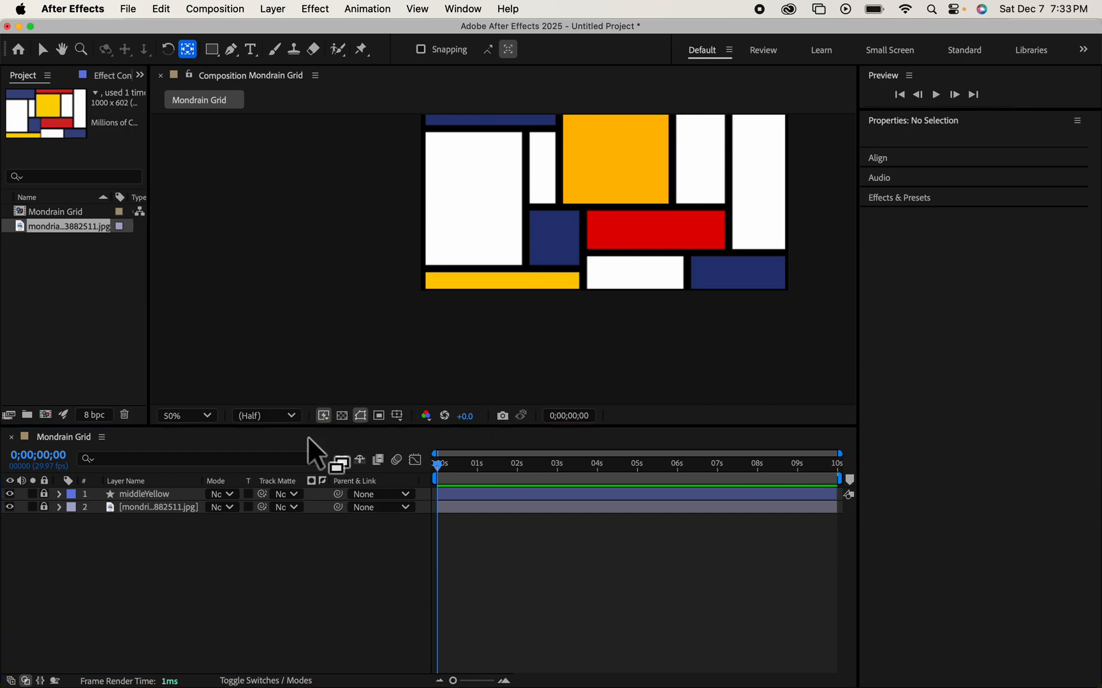
- Trace the painting's lower-left yellow block with a yellow rectangle shape of about 802 × 81 px
left_click_drag(329, 427, 336, 555)
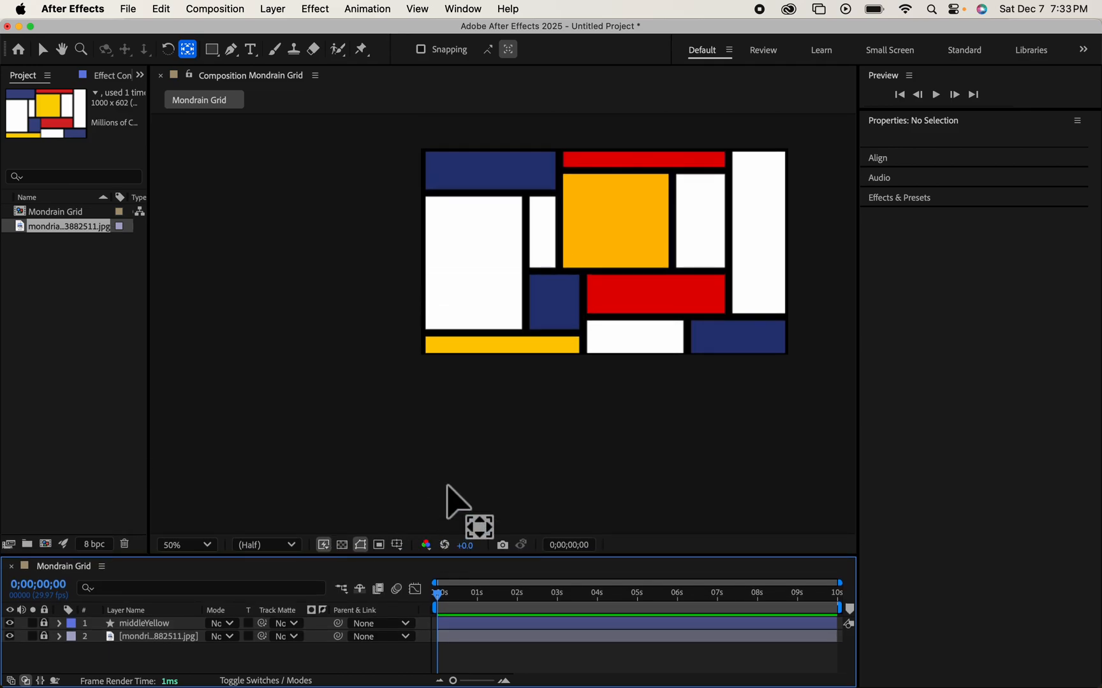
left_click(214, 550)
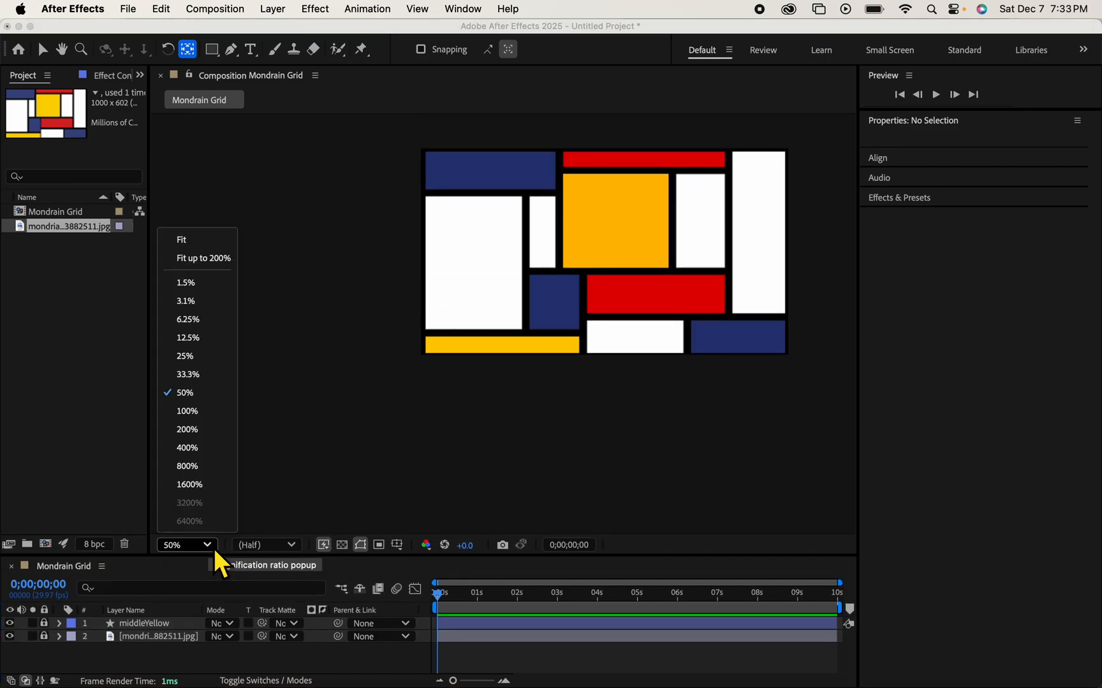
left_click(196, 413)
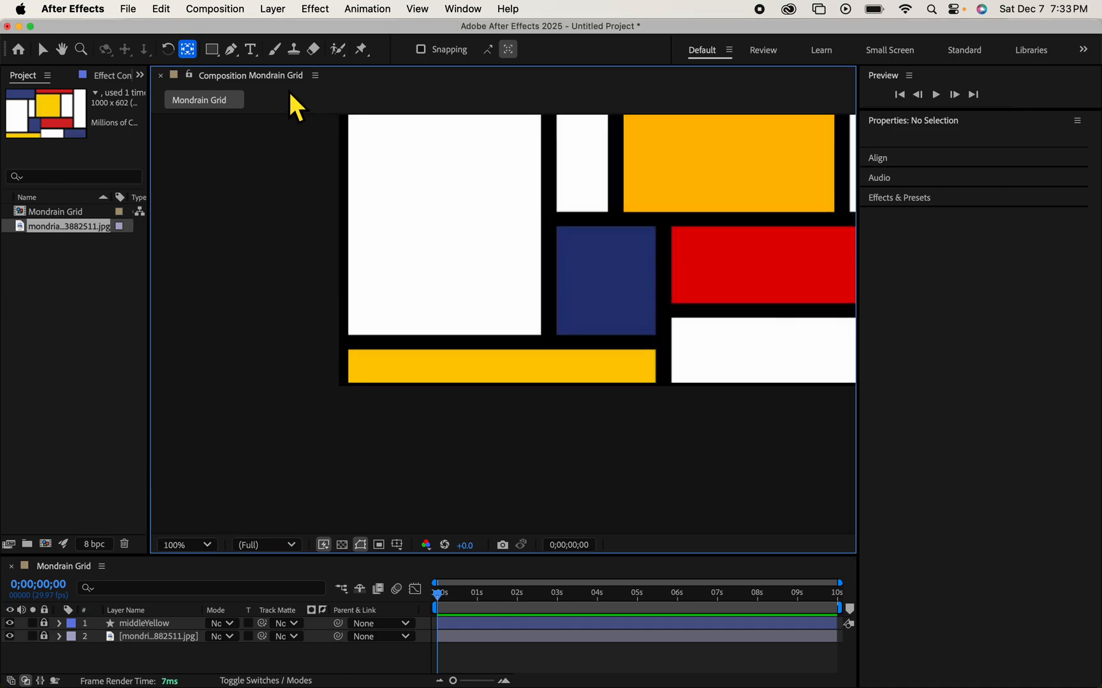
left_click(214, 51)
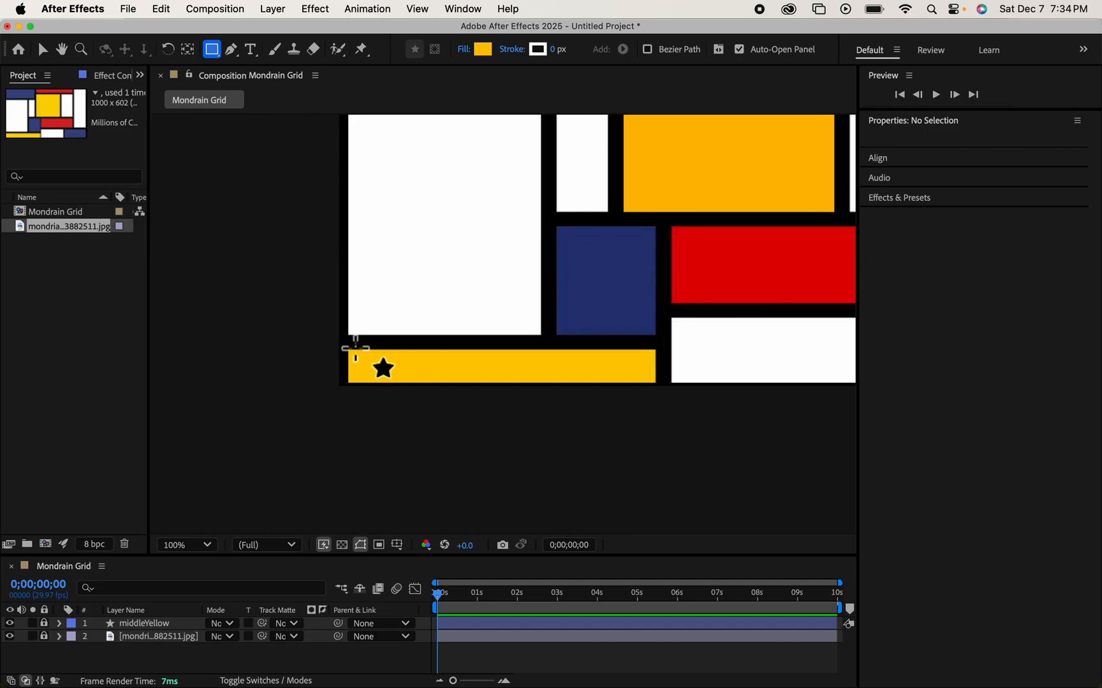
left_click_drag(348, 350, 654, 380)
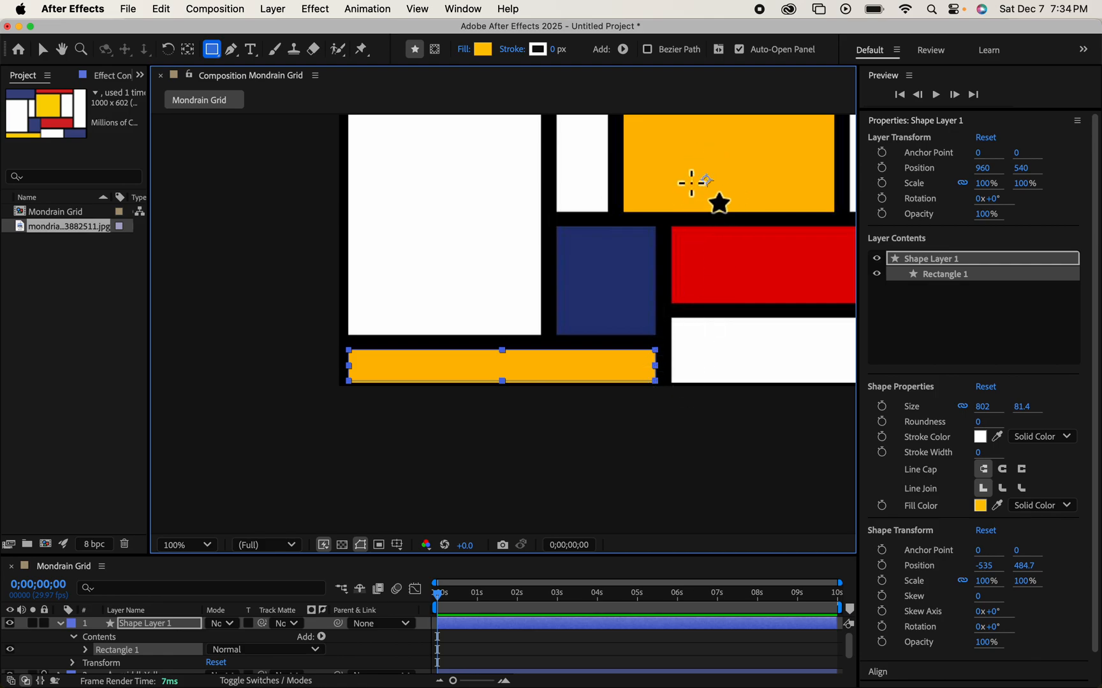
- Move the lower yellow shape layer's anchor point to the centre of its rectangle, at about -536, 490
left_click(44, 52)
left_click(219, 233)
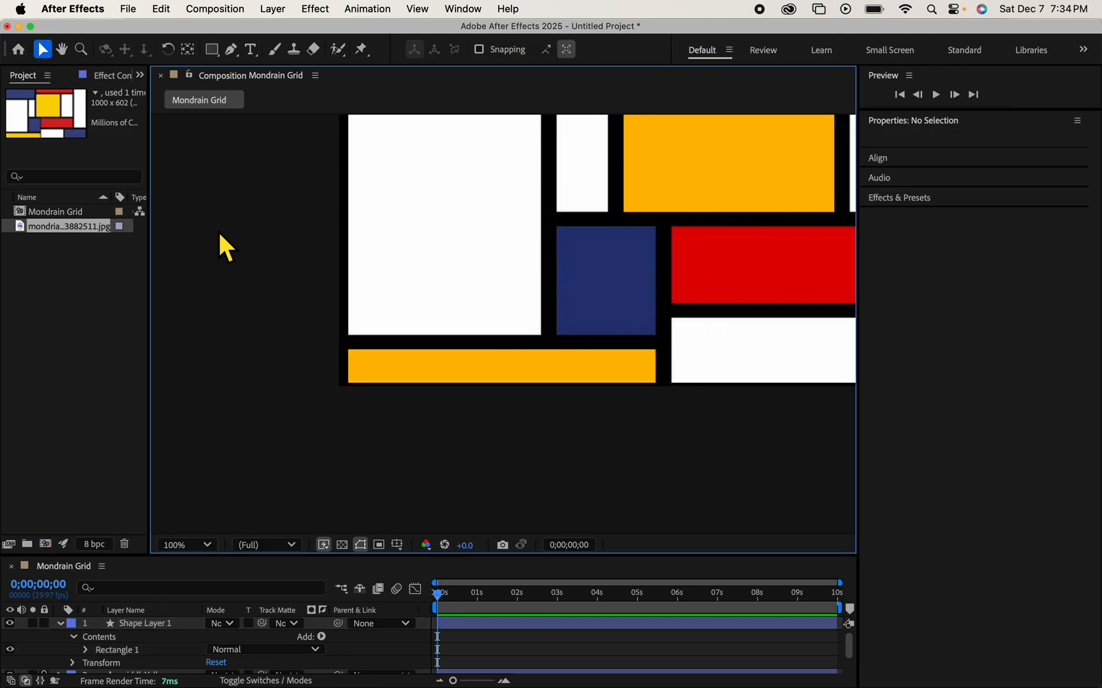
left_click(194, 49)
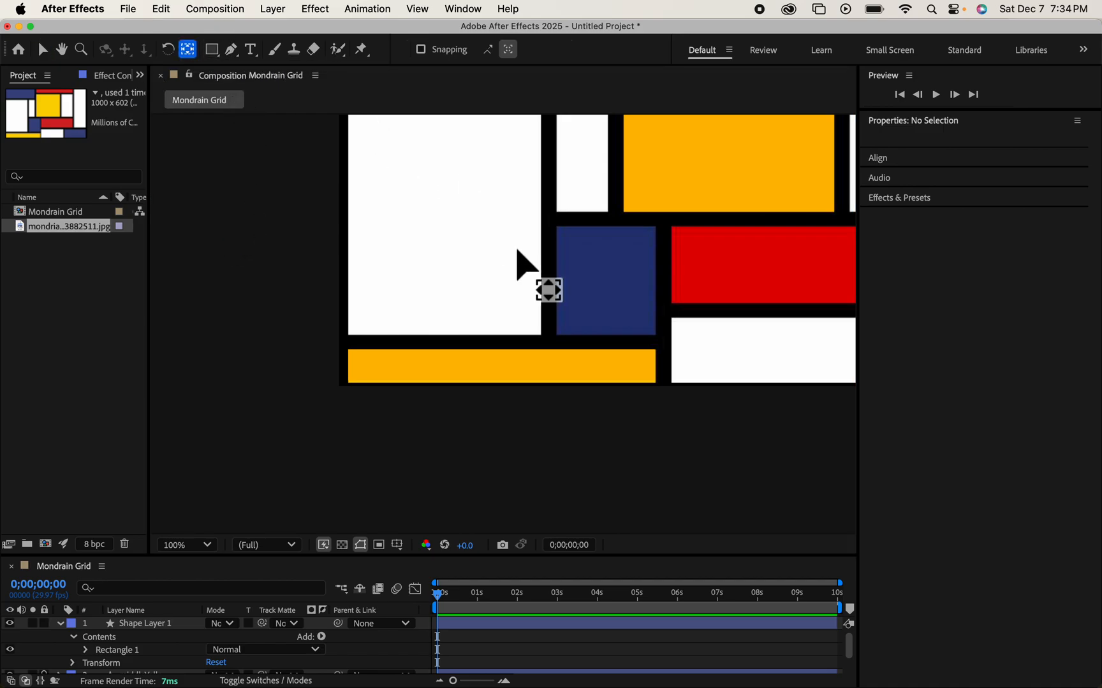
left_click(518, 366)
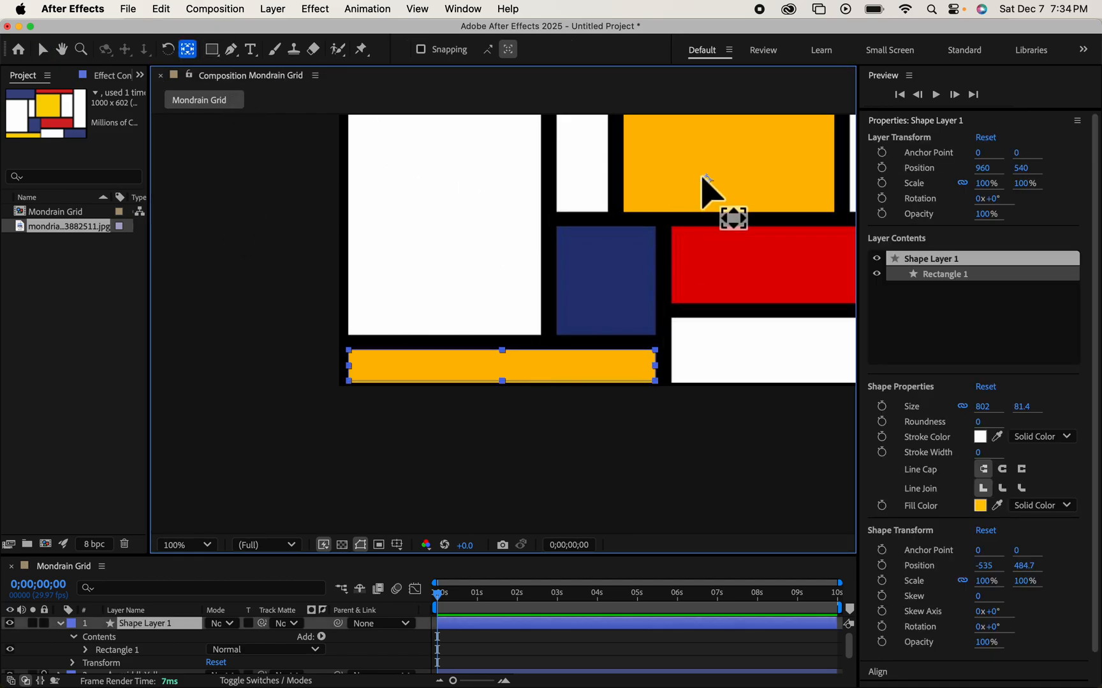
left_click_drag(708, 192, 502, 369)
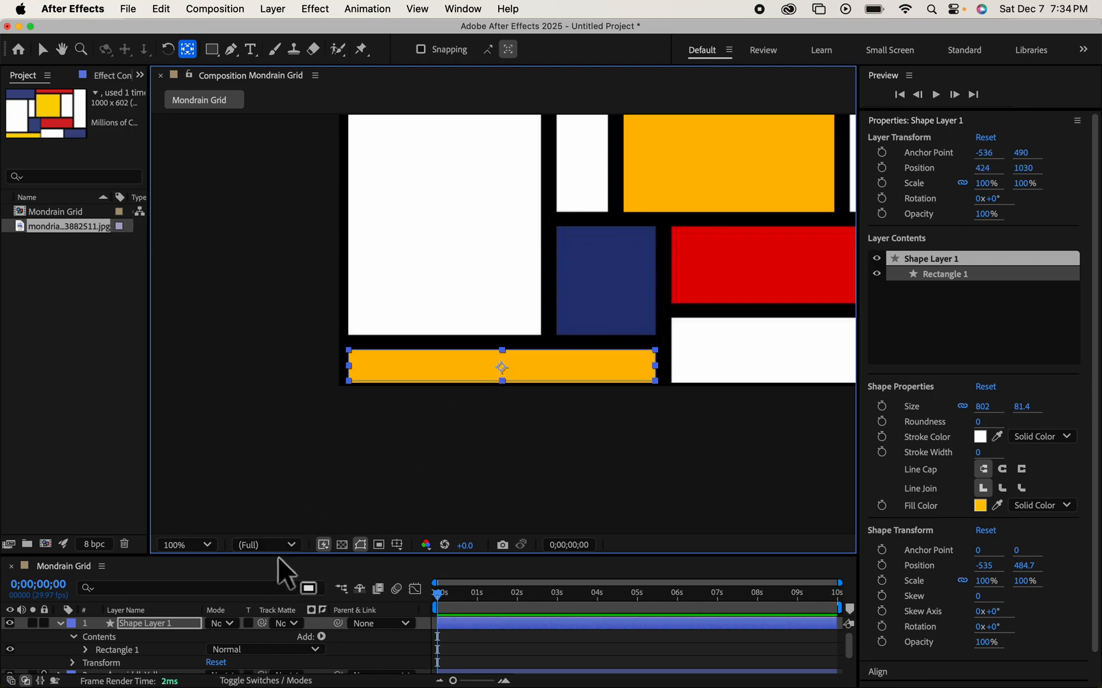
- Enlarge the timeline area so the full layer list fits
left_click_drag(281, 554, 288, 380)
key("period")
key("period")
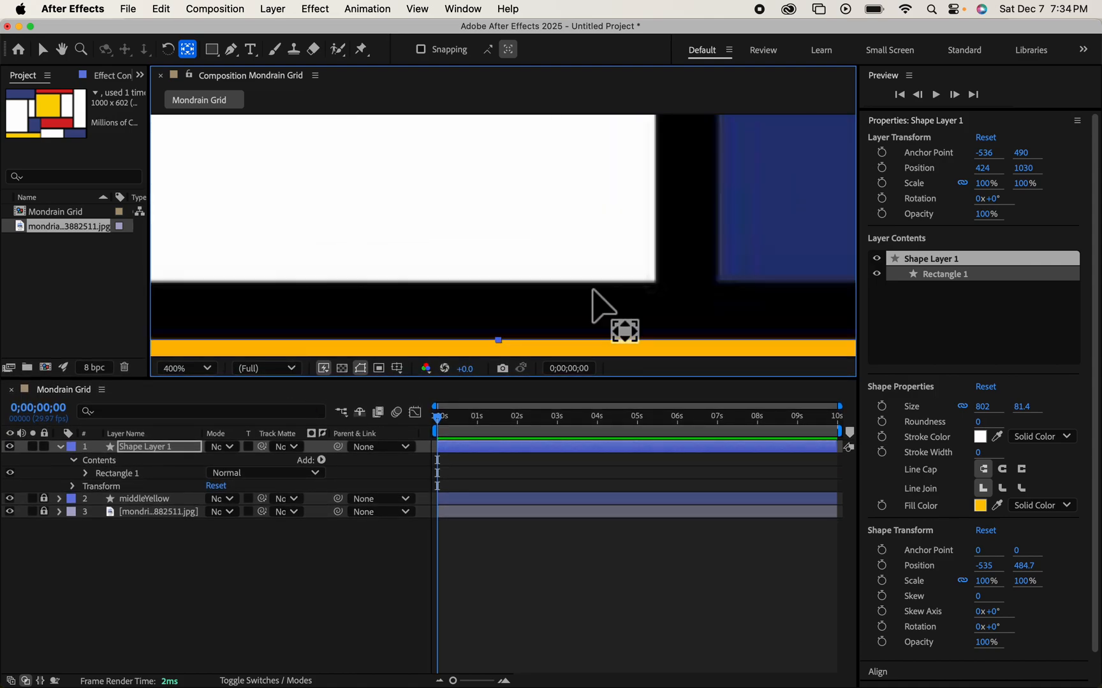
key("comma")
key("comma")
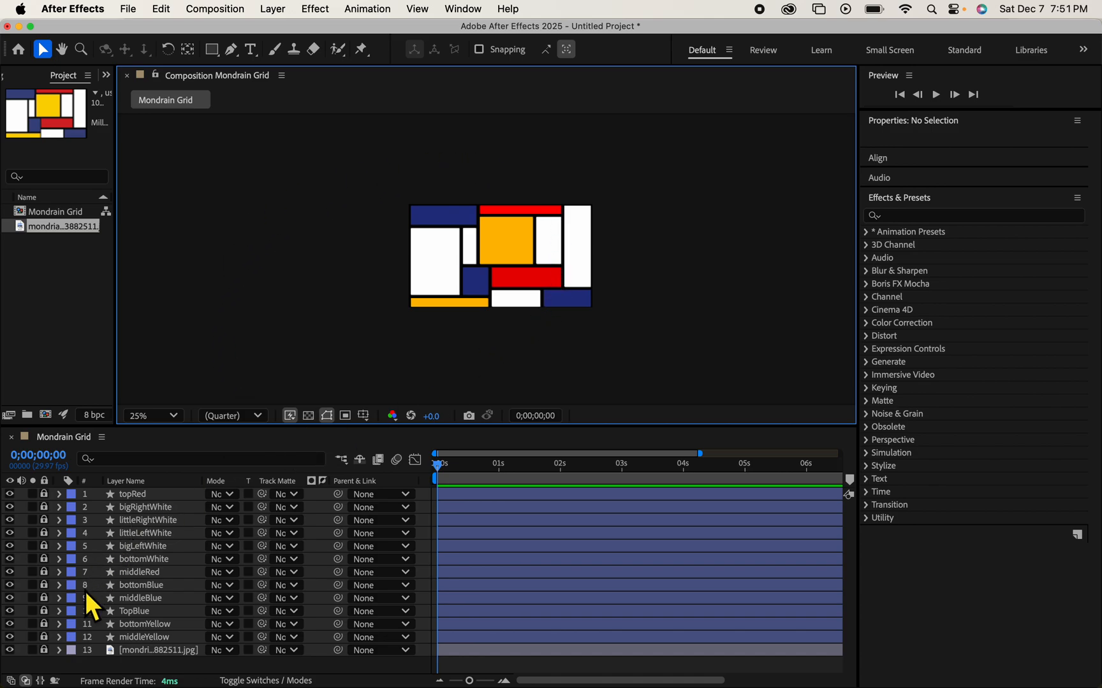
- Check the traced blocks by unlocking the reference image layer, toggling its visibility off and on, and relocking it
left_click(51, 658)
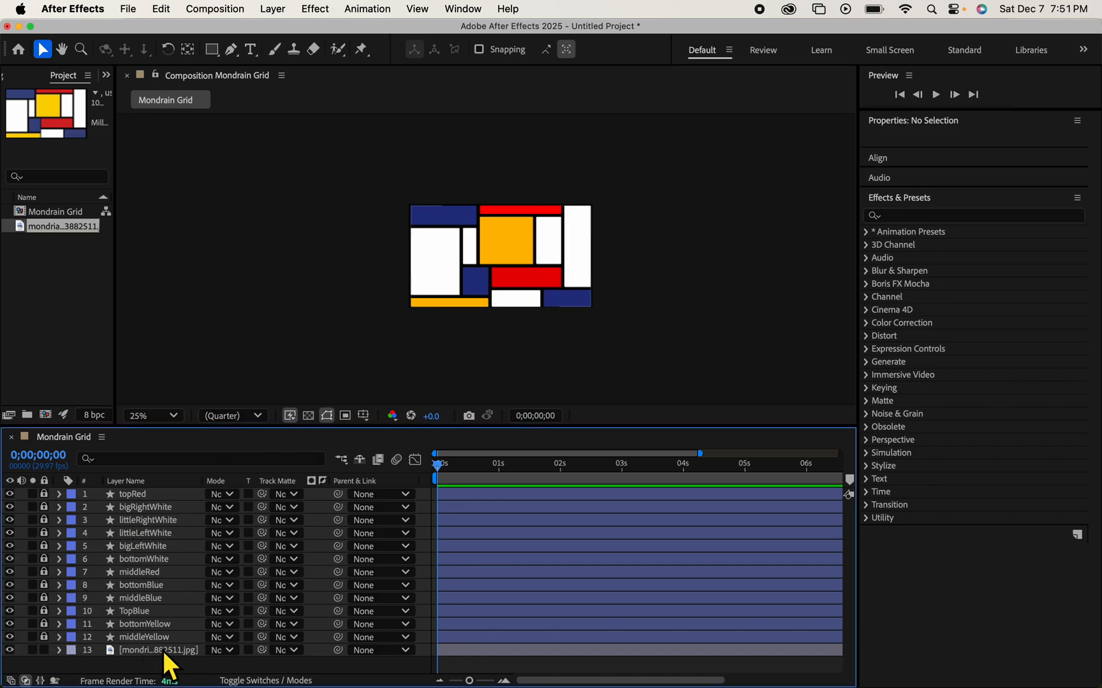
left_click(10, 650)
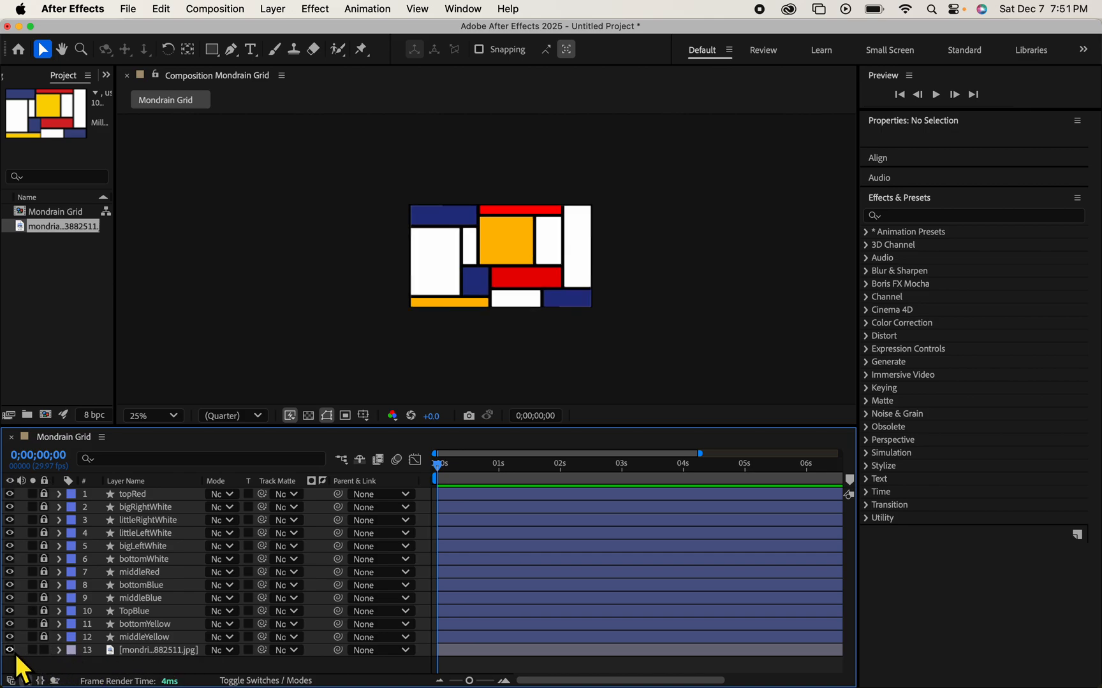
left_click(10, 650)
left_click(440, 287)
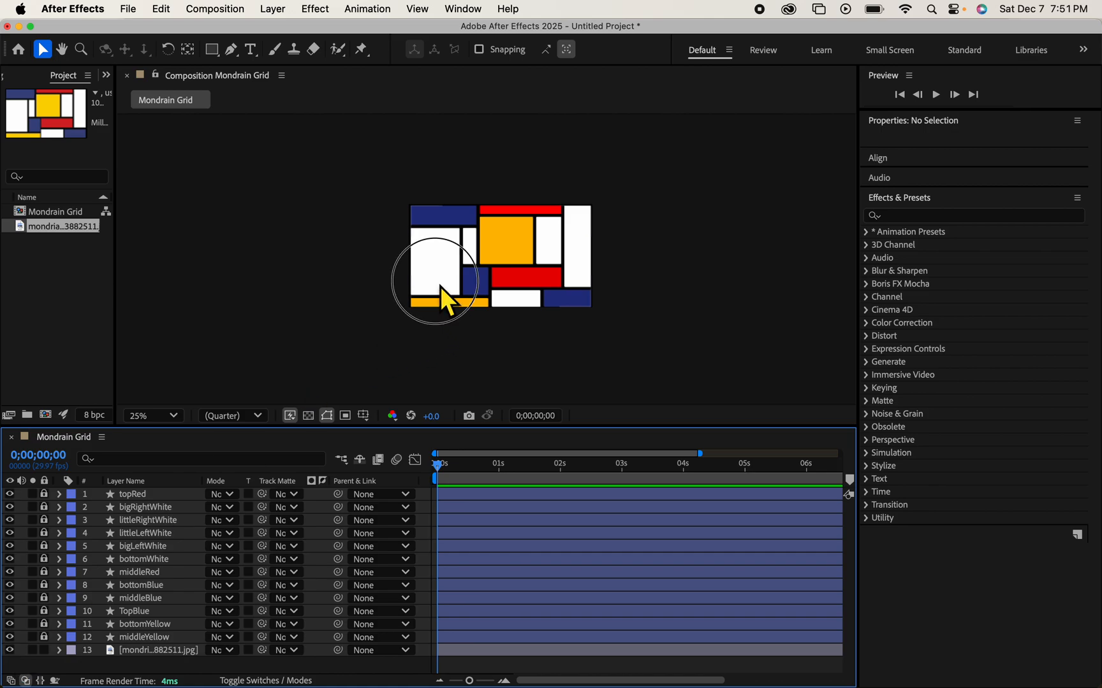
left_click(44, 650)
- Unlock all twelve rectangle shape layers, from middleYellow up to topRed
left_click(44, 637)
left_click(44, 624)
left_click(44, 611)
left_click_drag(51, 603, 49, 497)
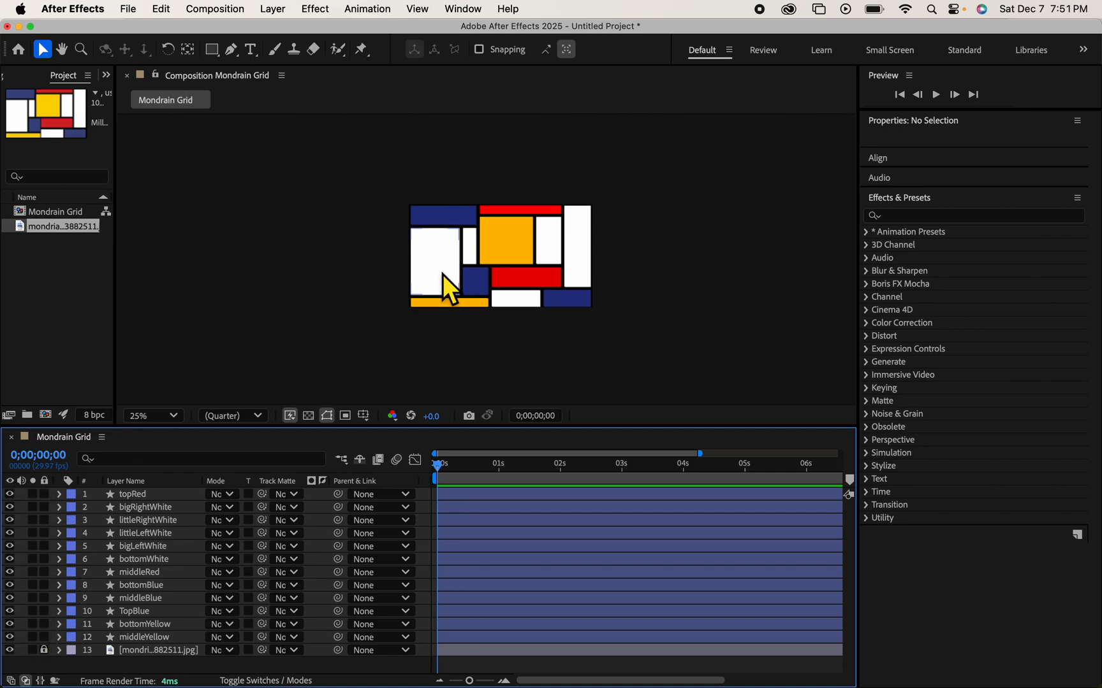
- Check the lower blocks' anchor points and move middleBlue's anchor point to the centre of its rectangle, at about -248, 264
left_click(442, 274)
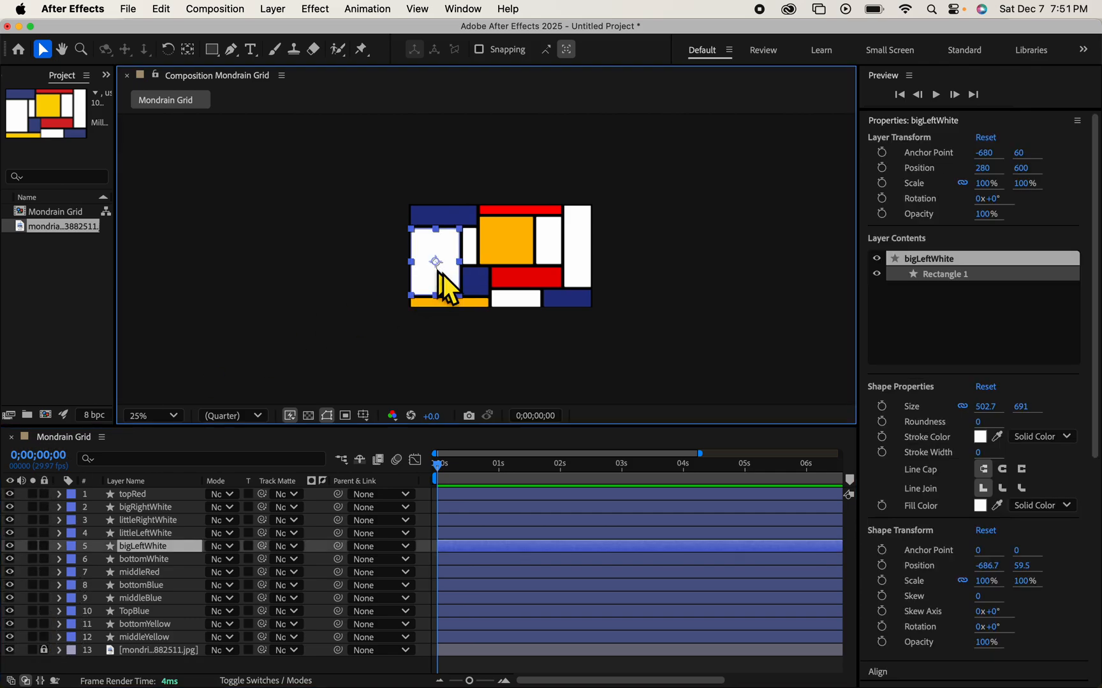
left_click(453, 305)
left_click(517, 303)
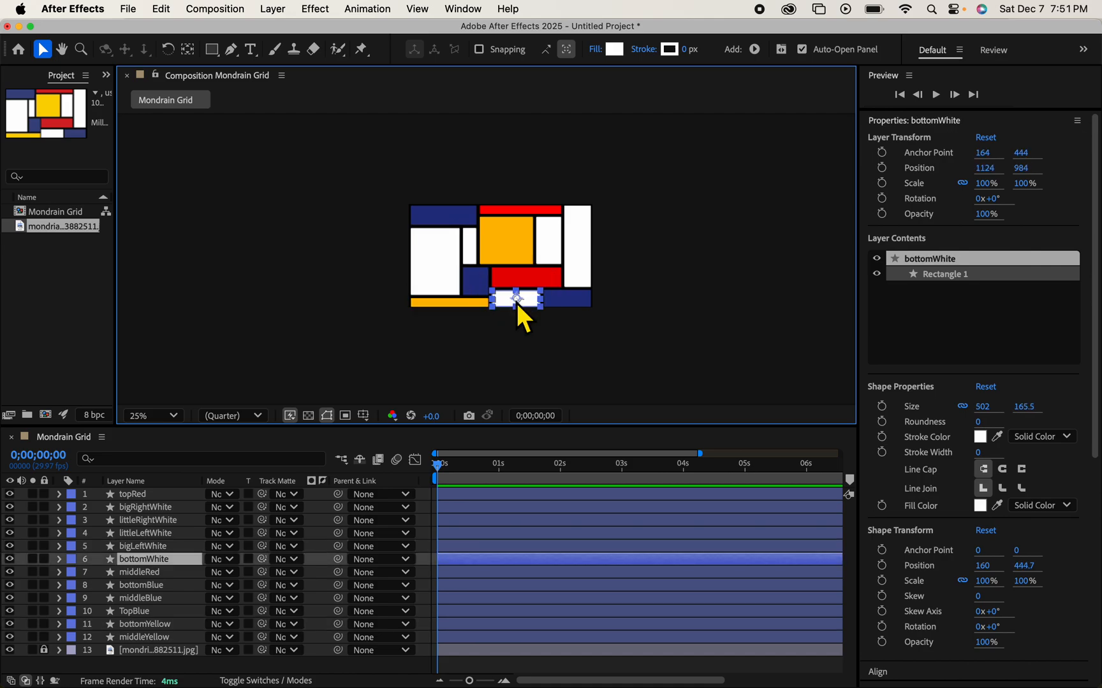
left_click(472, 280)
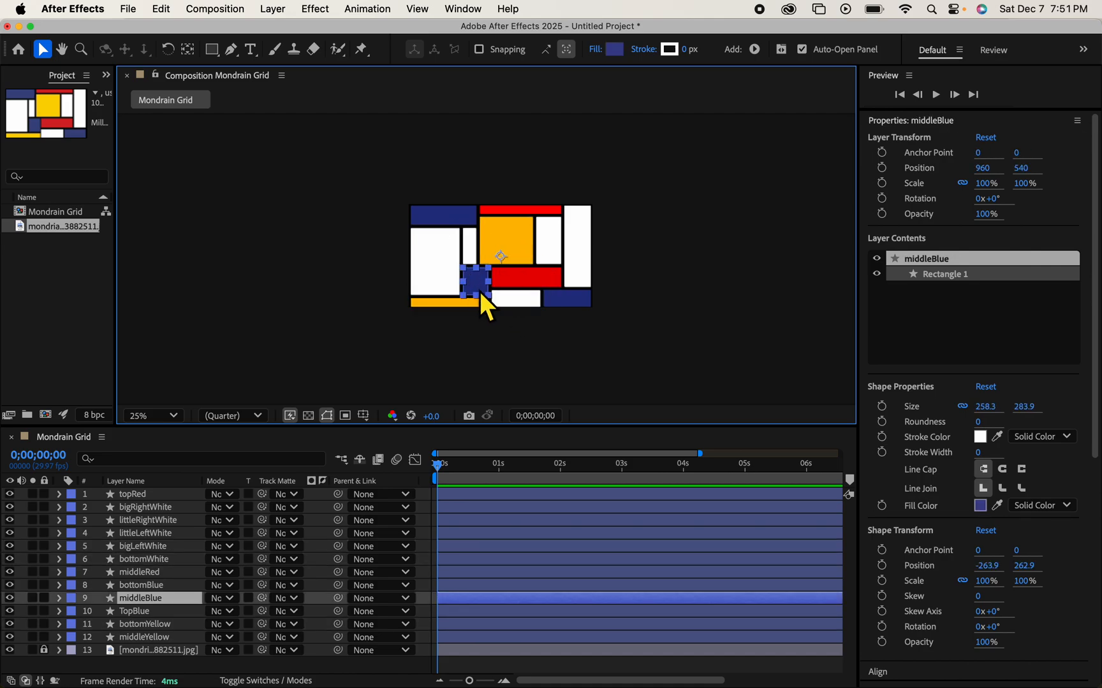
left_click(201, 202)
left_click(187, 49)
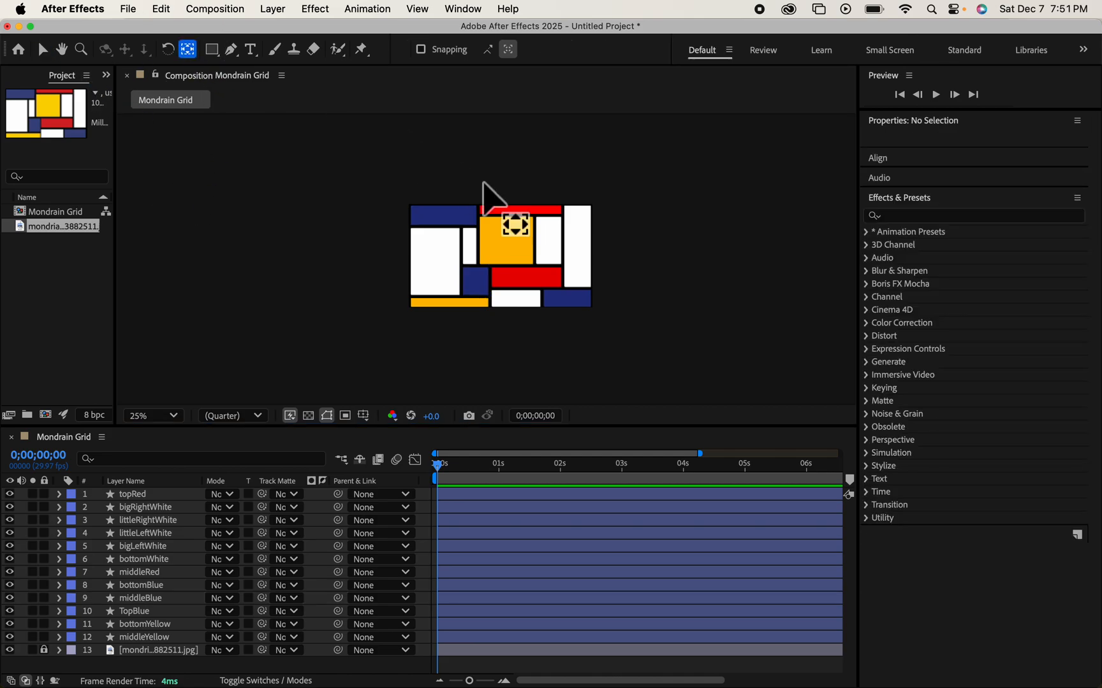
left_click(480, 285)
left_click_drag(500, 263, 476, 287)
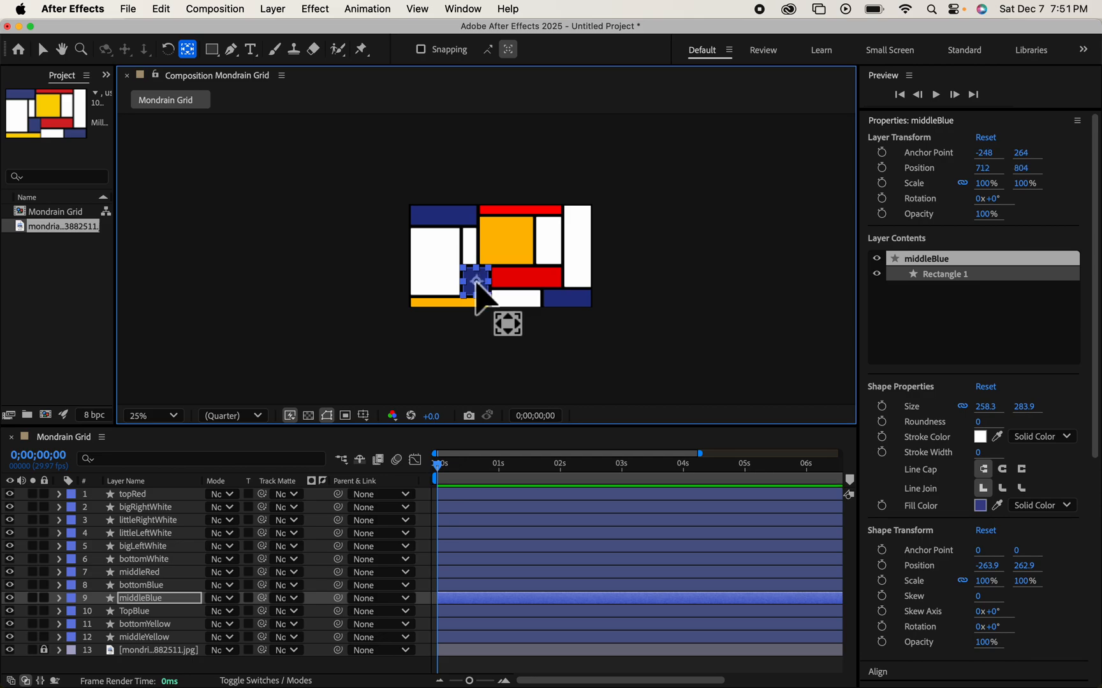
left_click(42, 49)
left_click(290, 197)
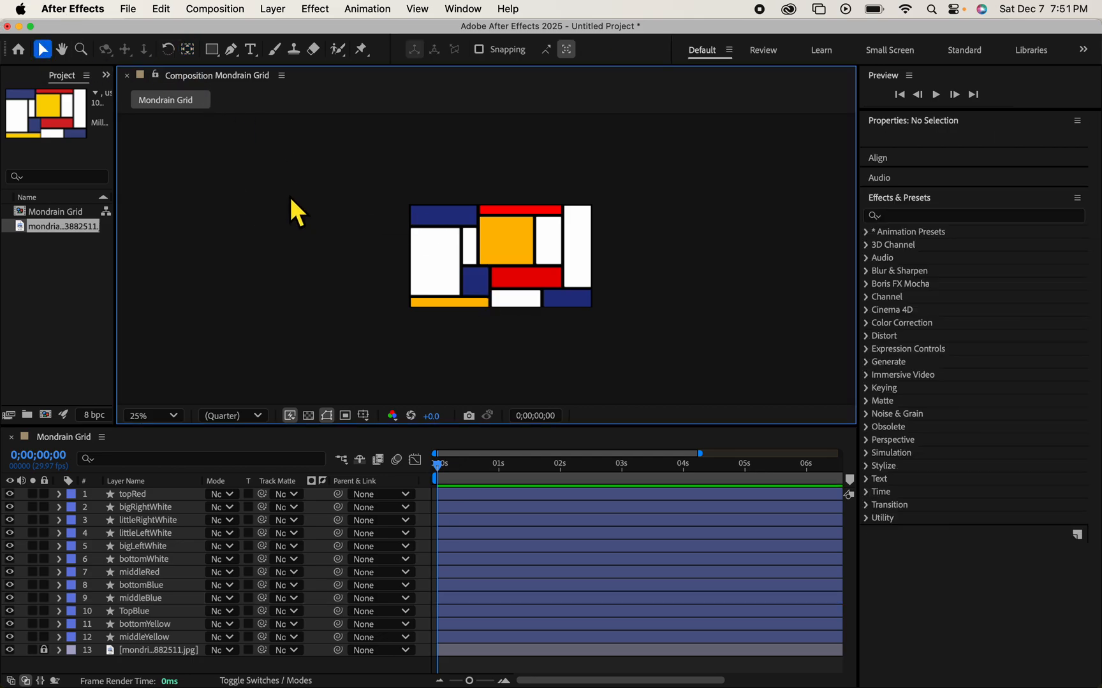
- Check that the anchor points of the top, middle and right-hand rectangle layers are centred, including topRed, bigRightWhite and littleLeftWhite
left_click(433, 225)
left_click(540, 212)
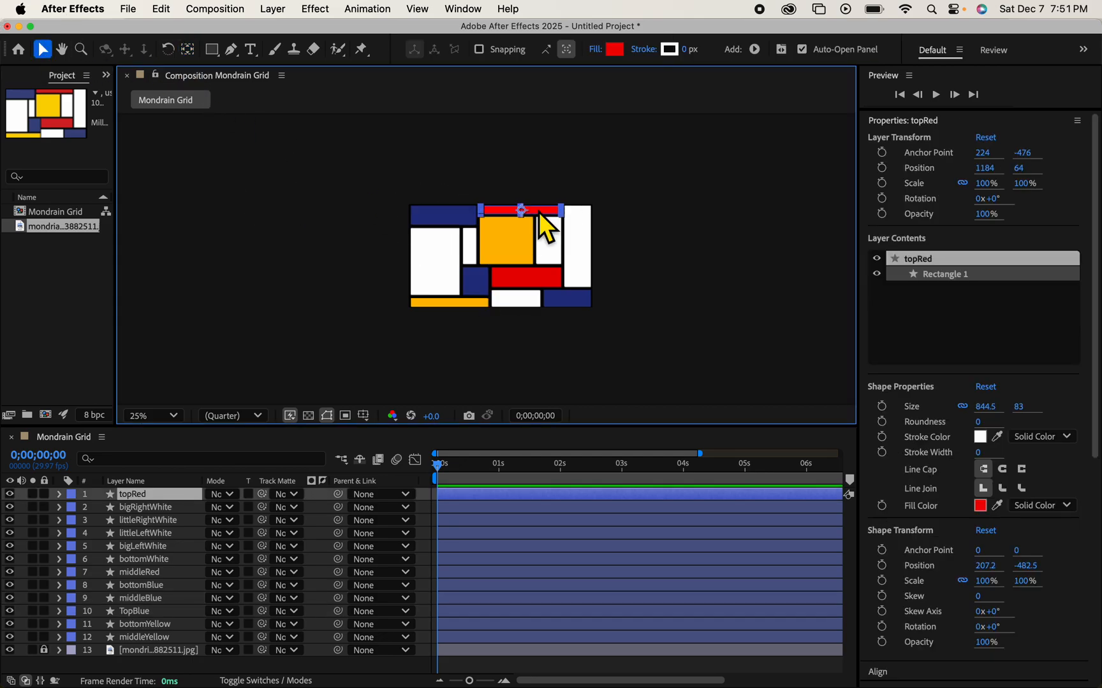
left_click(519, 242)
left_click(551, 246)
left_click(582, 246)
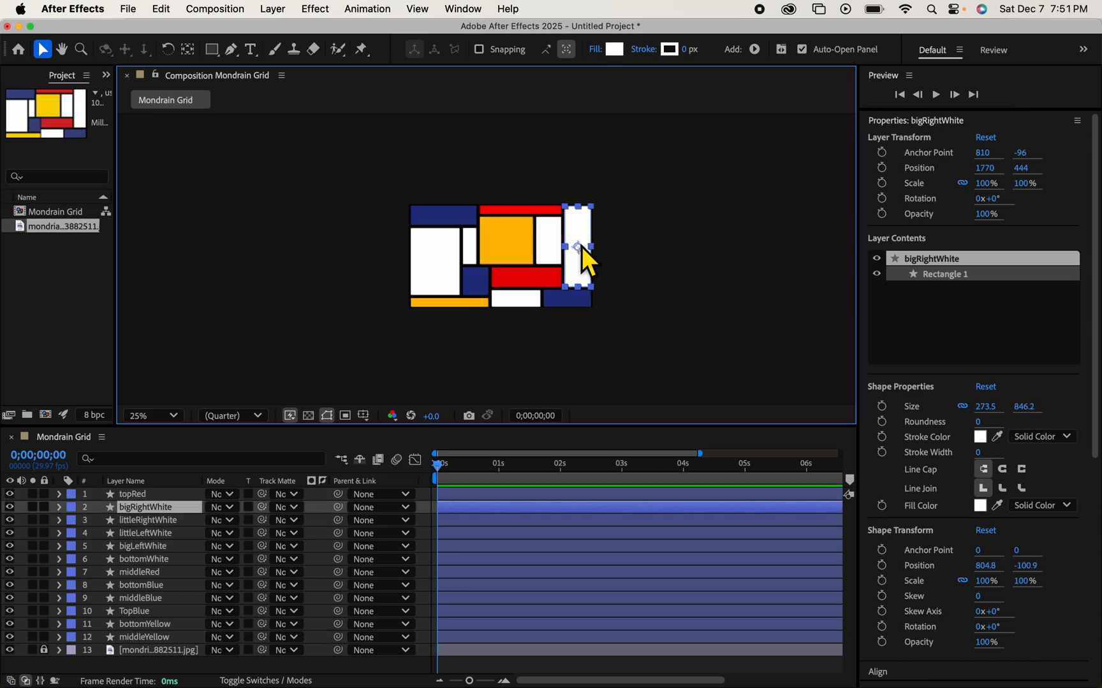
left_click(542, 278)
left_click(471, 255)
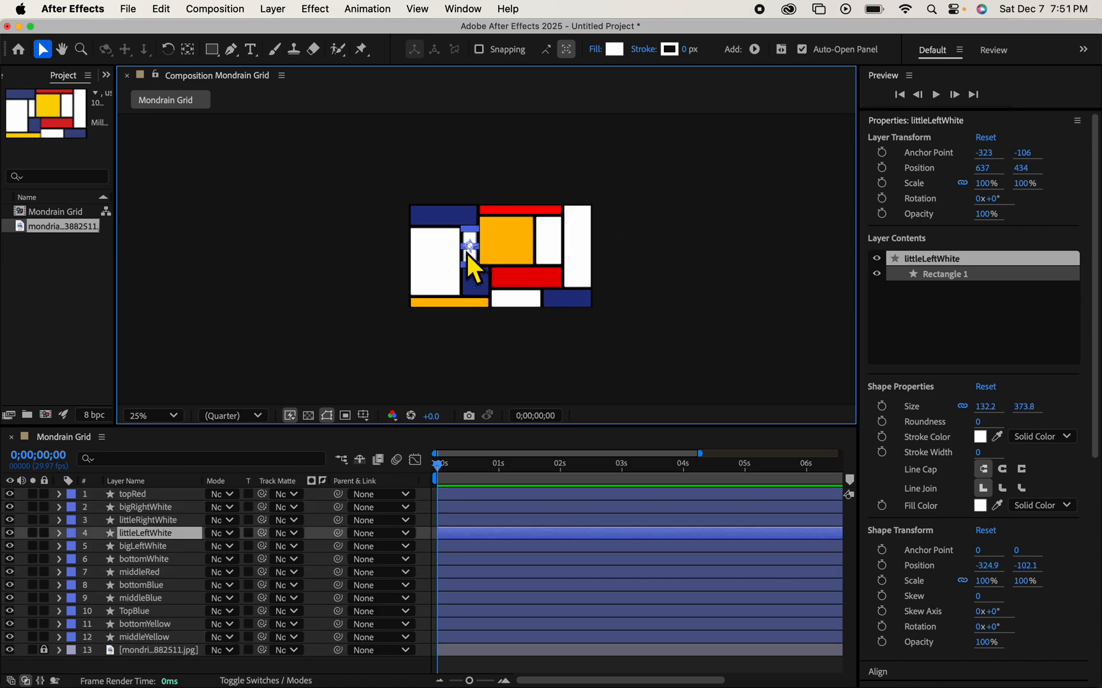
left_click(653, 237)
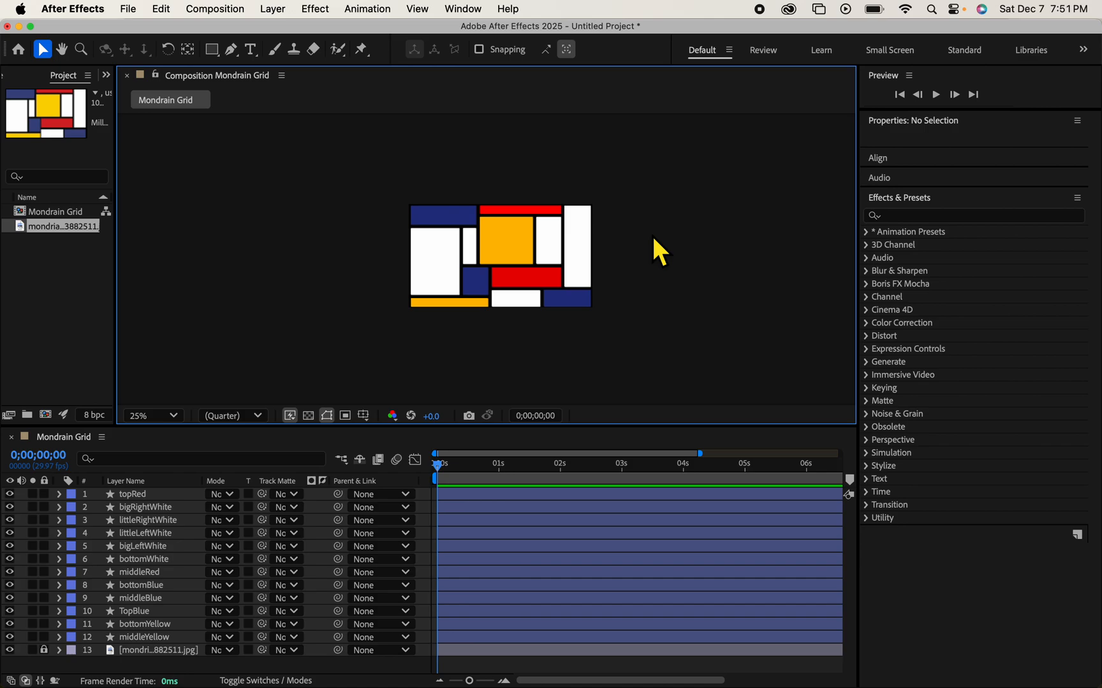
- Move all twelve rectangle layers out of the frame and spread them around it, with middleYellow above at about 1024, -304
left_click_drag(464, 223, 455, 182)
left_click_drag(506, 210, 510, 164)
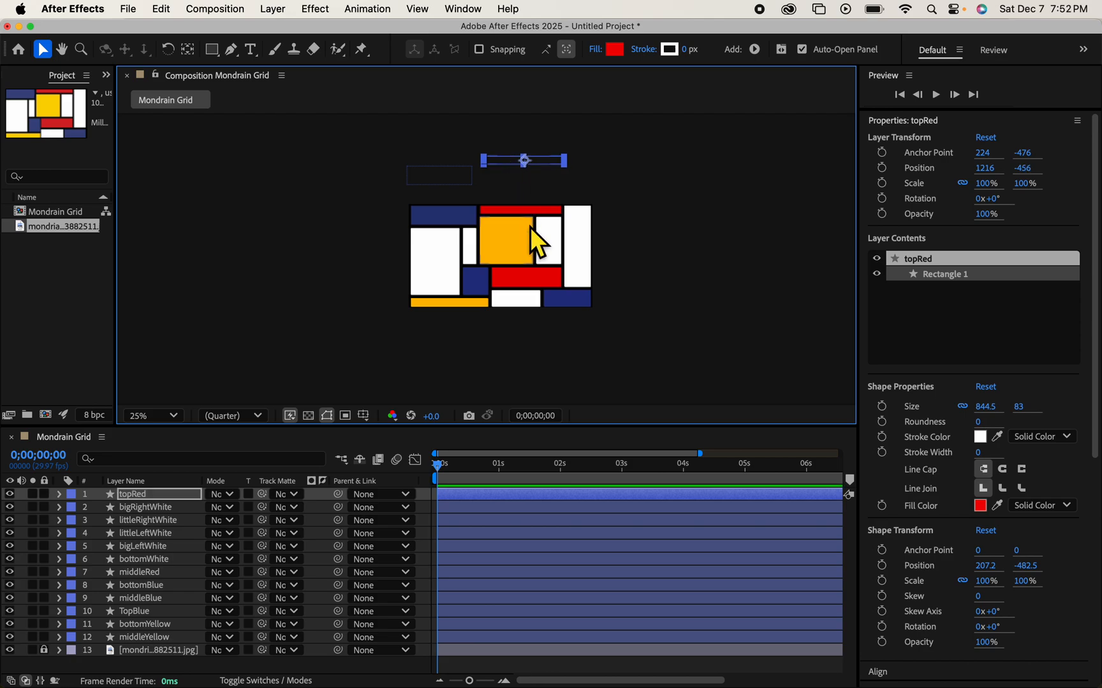
left_click_drag(552, 235, 582, 156)
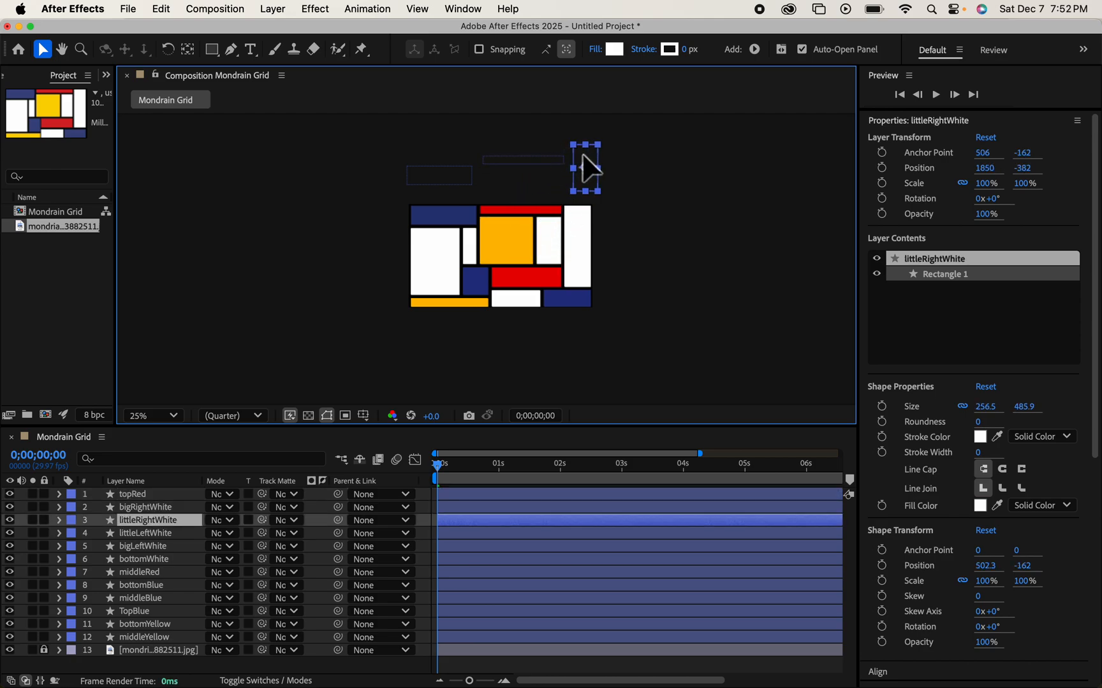
left_click_drag(583, 230, 623, 227)
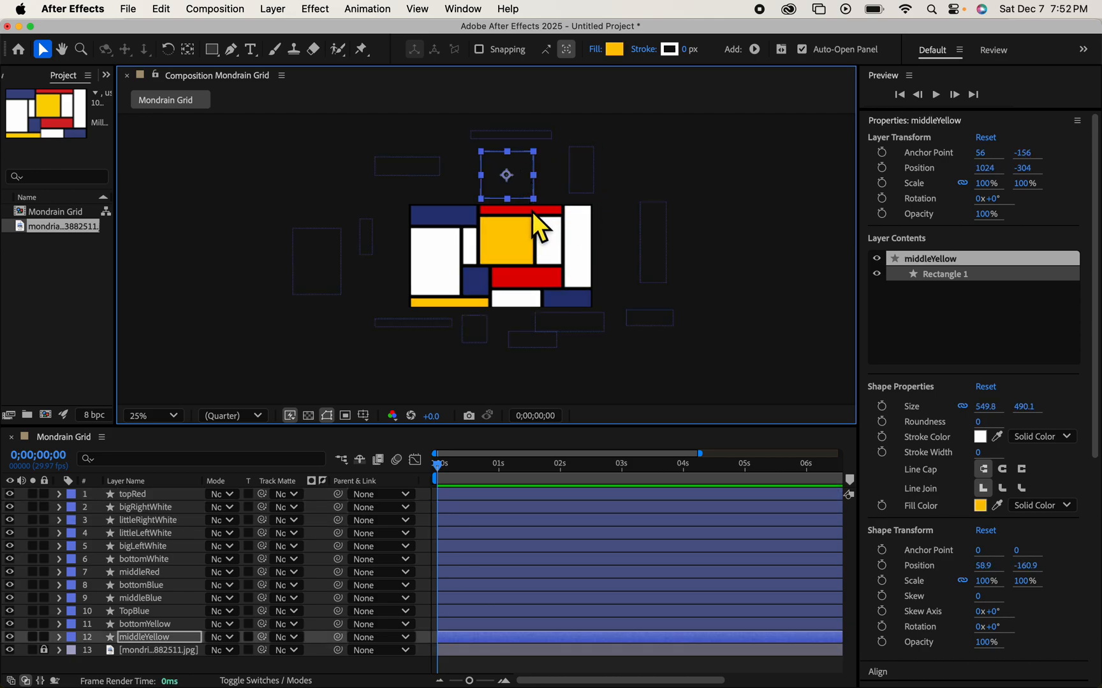
left_click(533, 213)
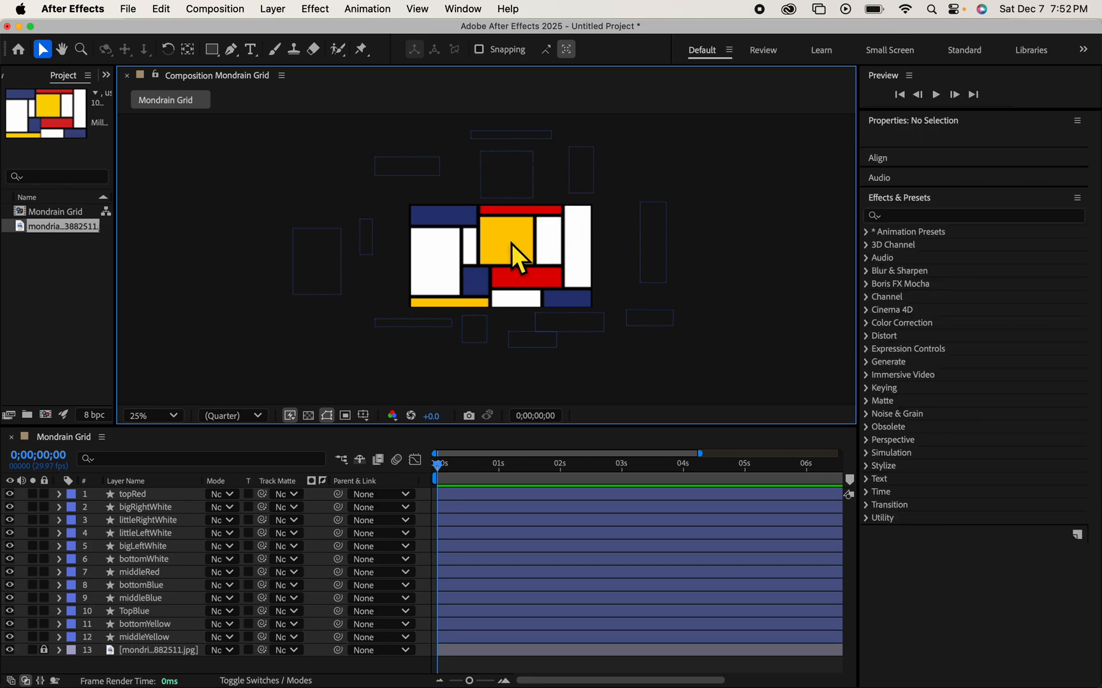
left_click(533, 273)
left_click(534, 300)
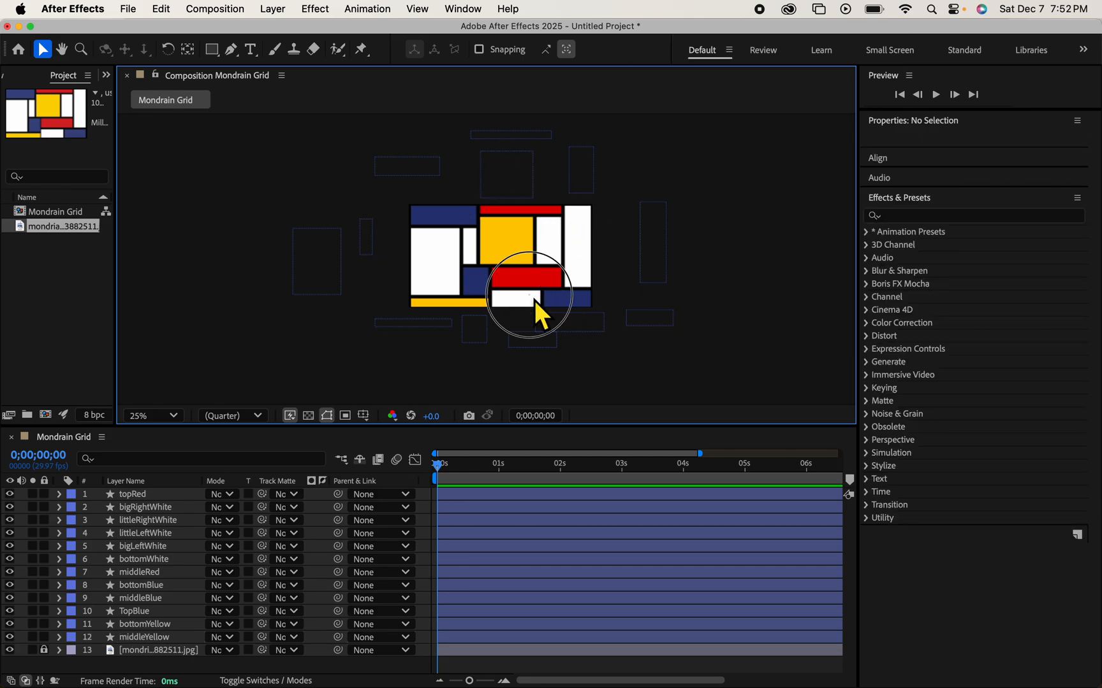
left_click(429, 251)
- Bring TopBlue, bigRightWhite, bottomBlue, littleLeftWhite and bigLeftWhite closer to the frame, with bigRightWhite at about 2130, 444 and bigLeftWhite at about -288, 720
left_click_drag(437, 171, 464, 194)
left_click_drag(641, 231, 603, 236)
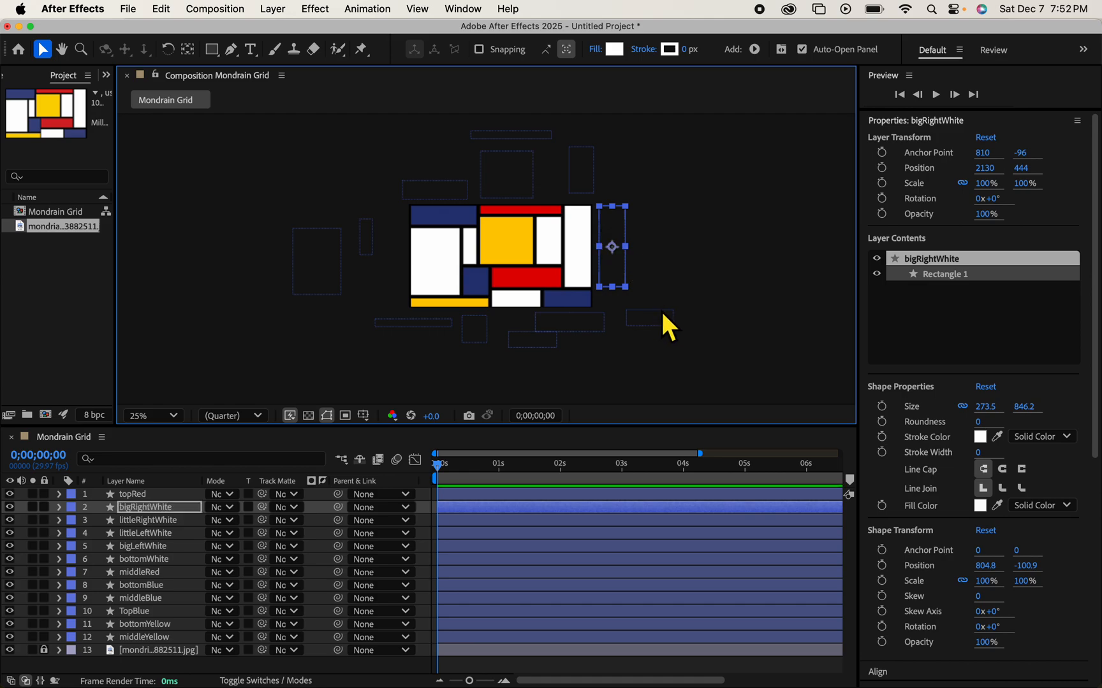
left_click(650, 306)
left_click(641, 308)
left_click_drag(640, 319, 622, 301)
left_click_drag(372, 238, 403, 225)
left_click_drag(332, 255, 382, 269)
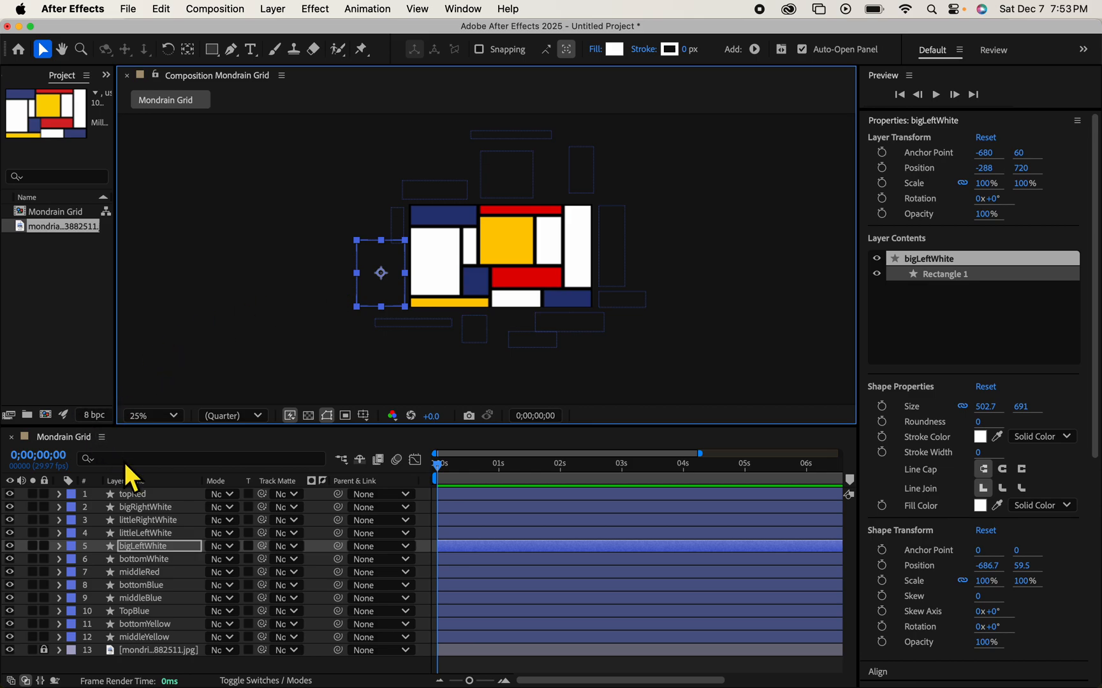
- Set a starting Position keyframe for topRed at 0;00;00;00 with its off-canvas position of 1088, -720
left_click(64, 497)
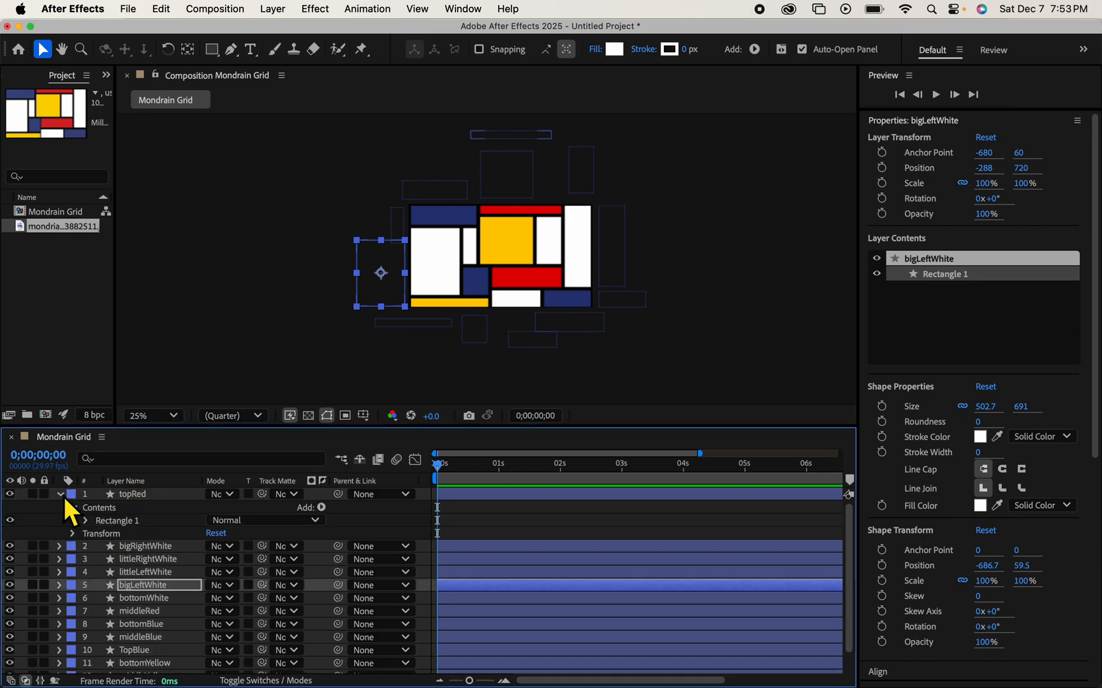
left_click(74, 534)
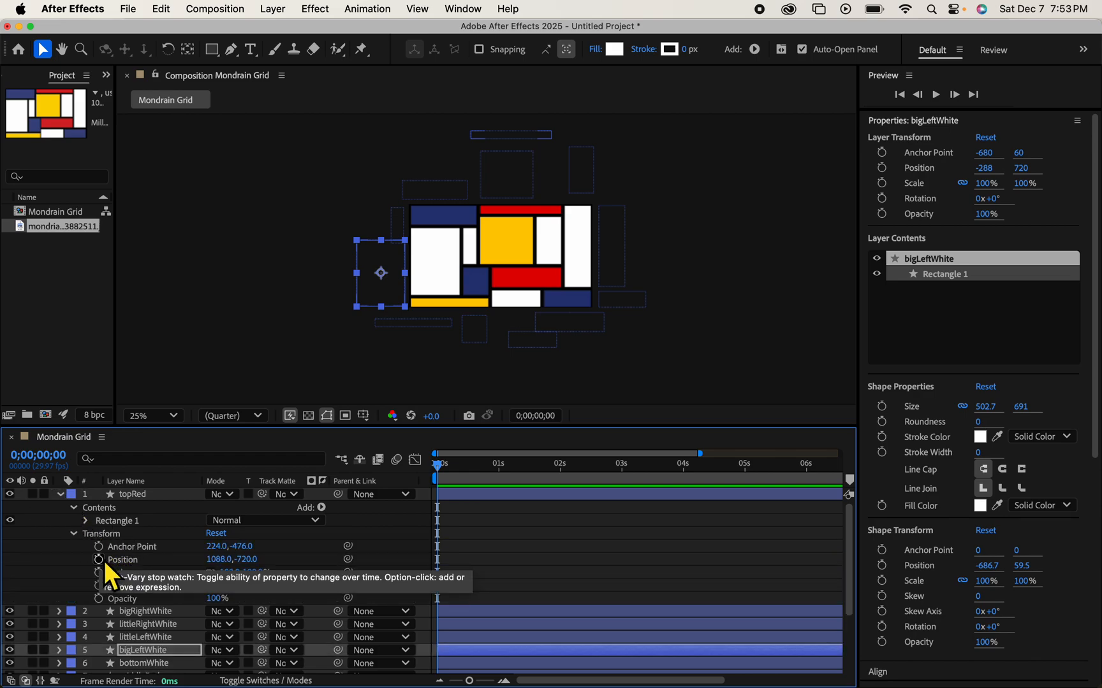
left_click(100, 560)
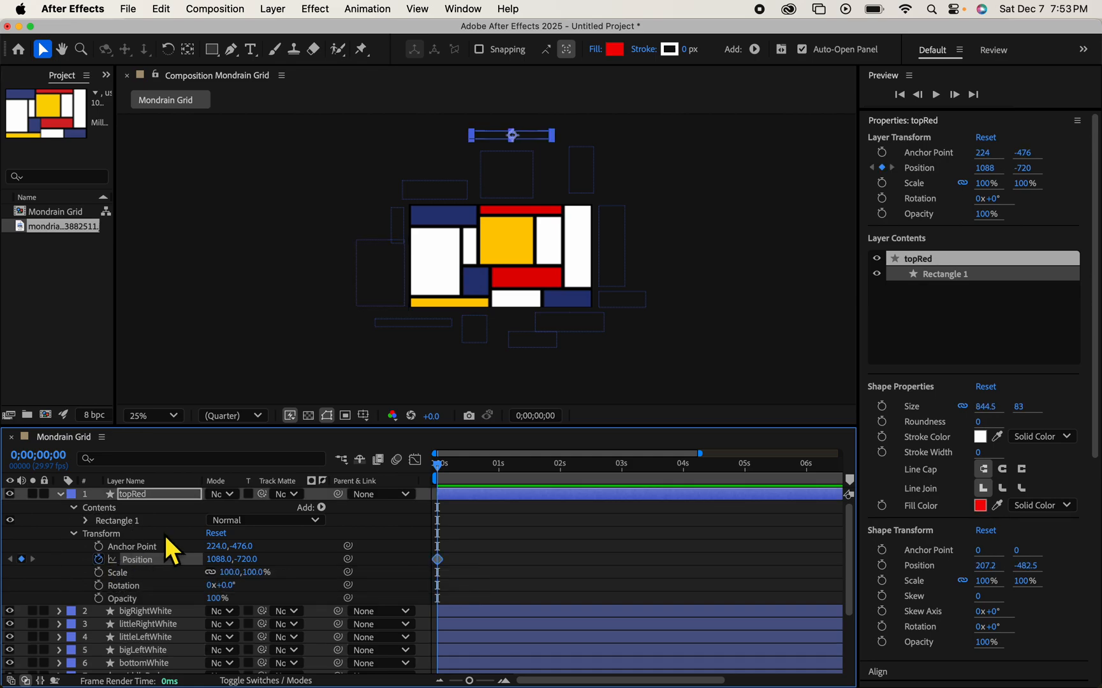
- At 0;00;00;29, move topRed onto the painting's top red block at about 1178, 64 as a second Position keyframe, and lock the layer
left_click_drag(445, 472, 501, 469)
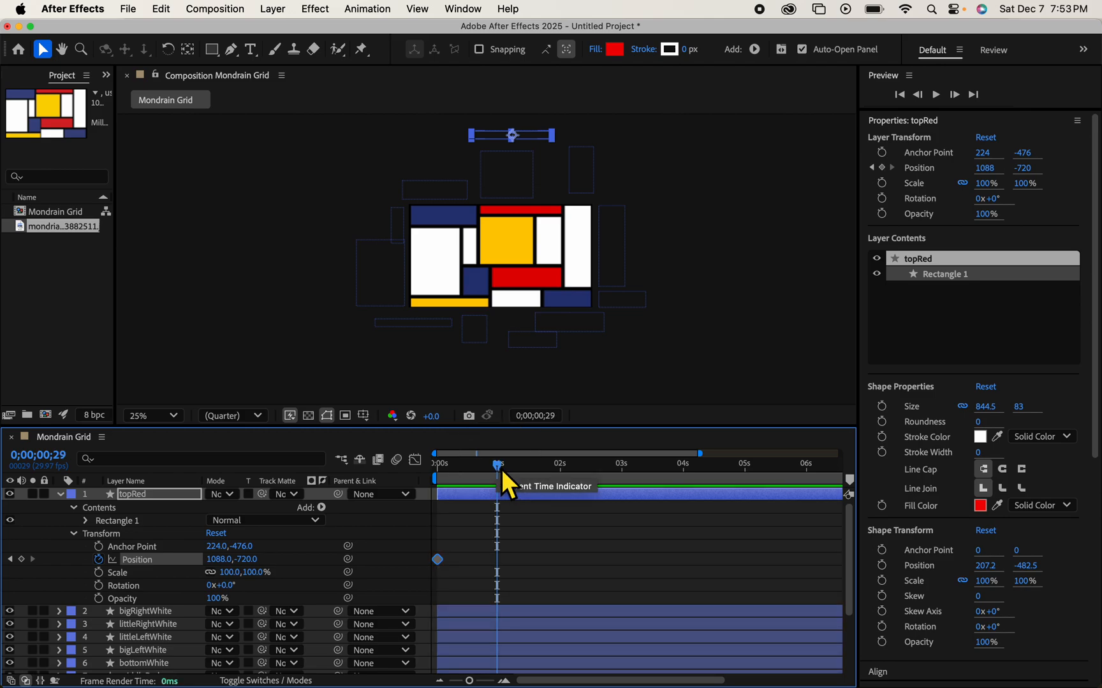
key("period")
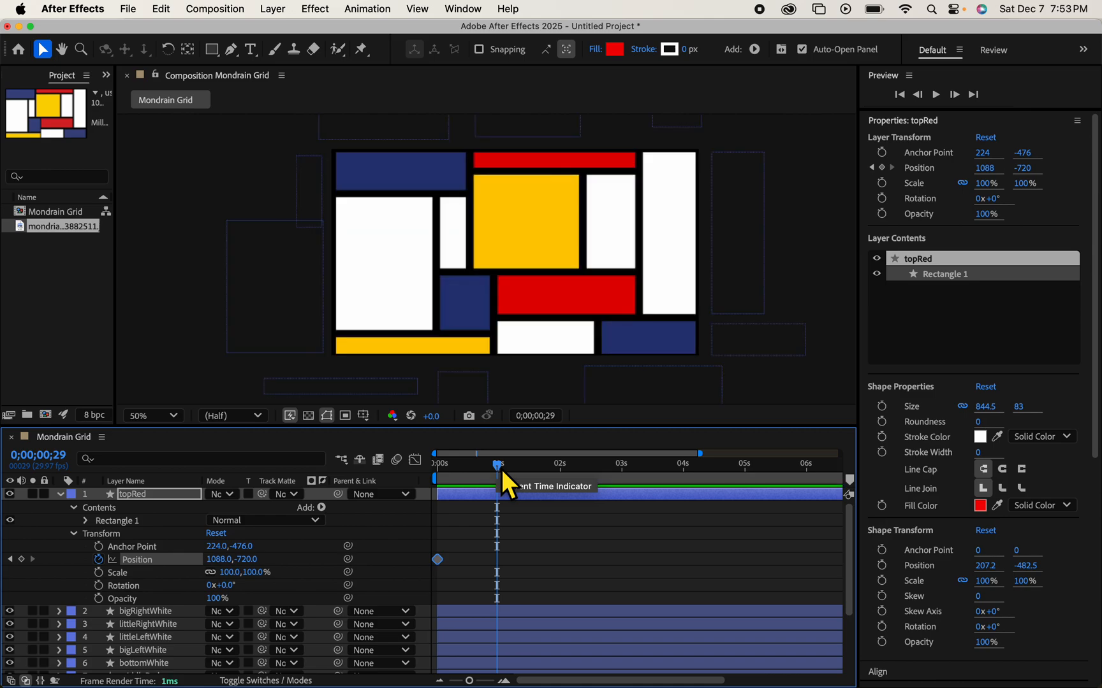
key("h")
left_click_drag(701, 258, 650, 390)
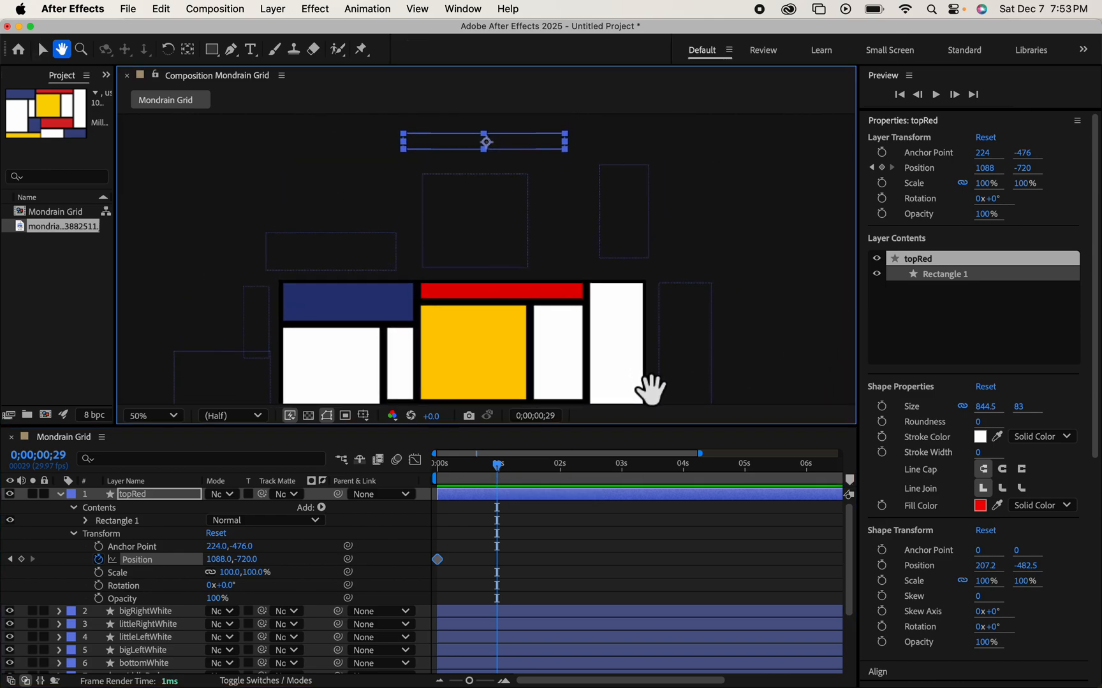
key("v")
key("period")
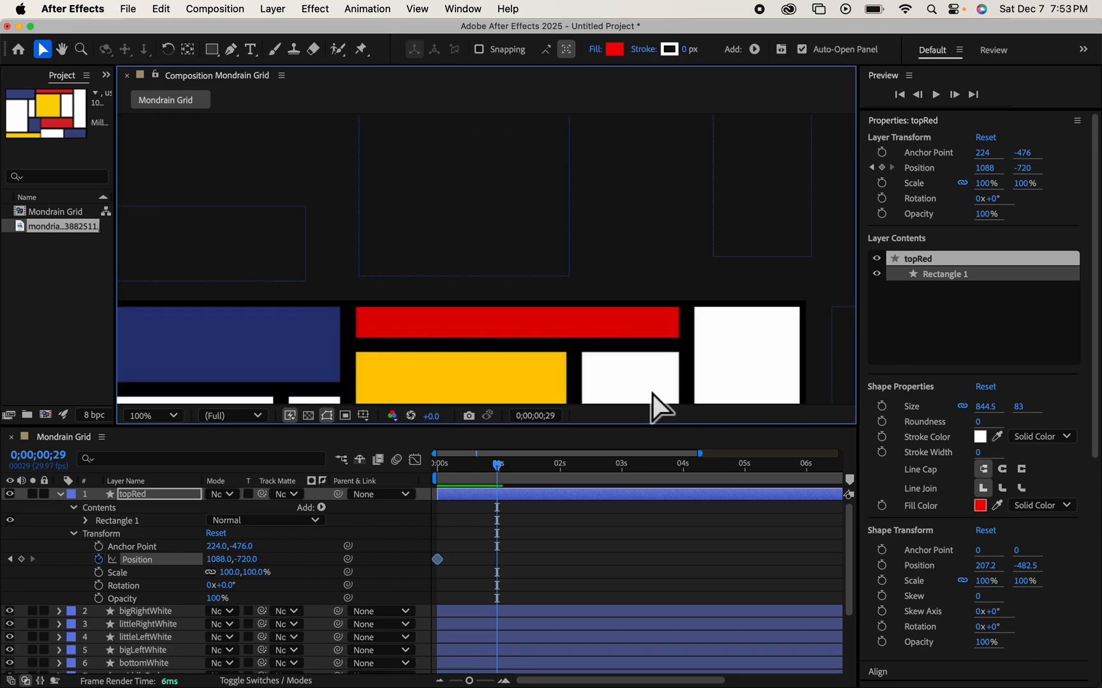
key("h")
left_click_drag(633, 210, 634, 257)
key("v")
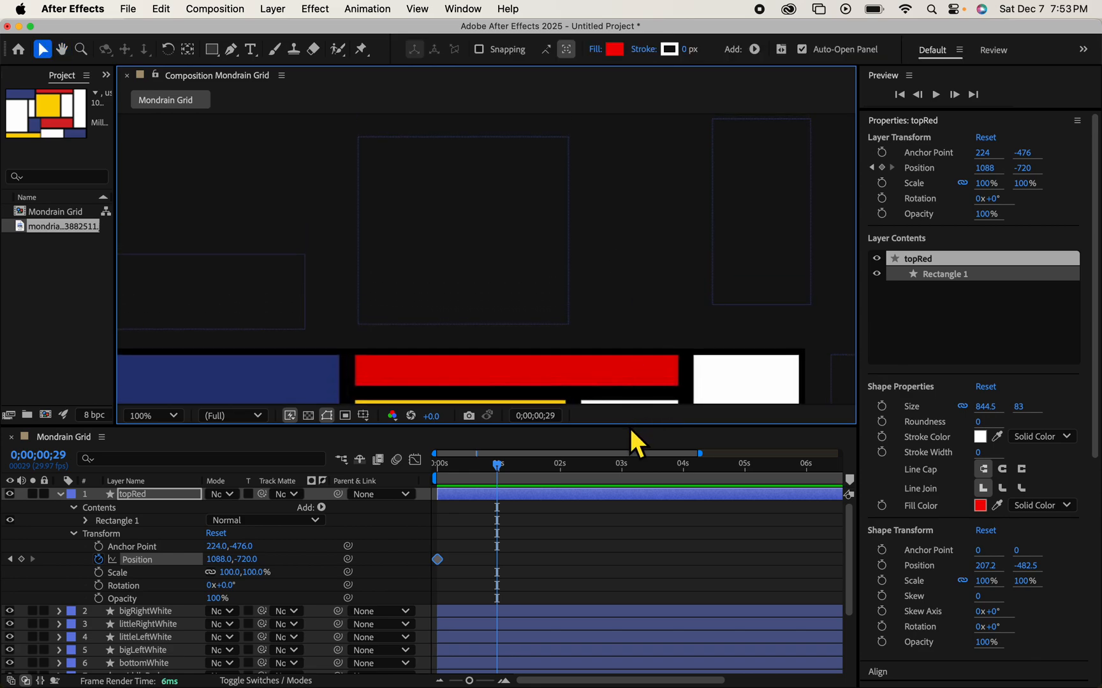
left_click_drag(624, 425, 651, 569)
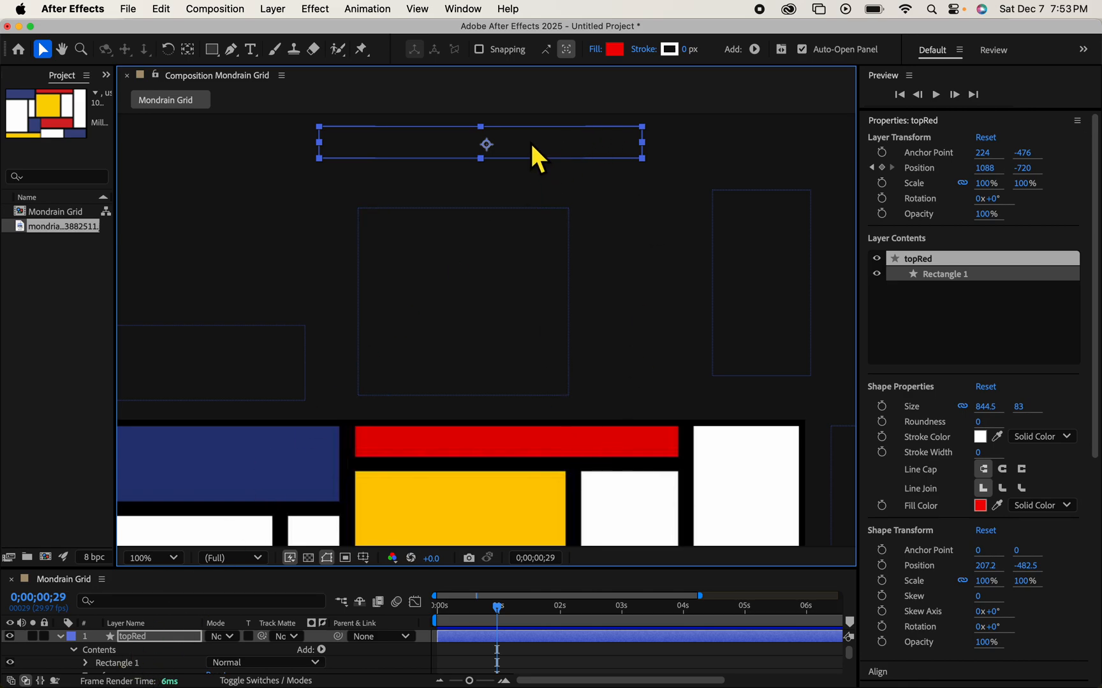
left_click_drag(531, 145, 559, 446)
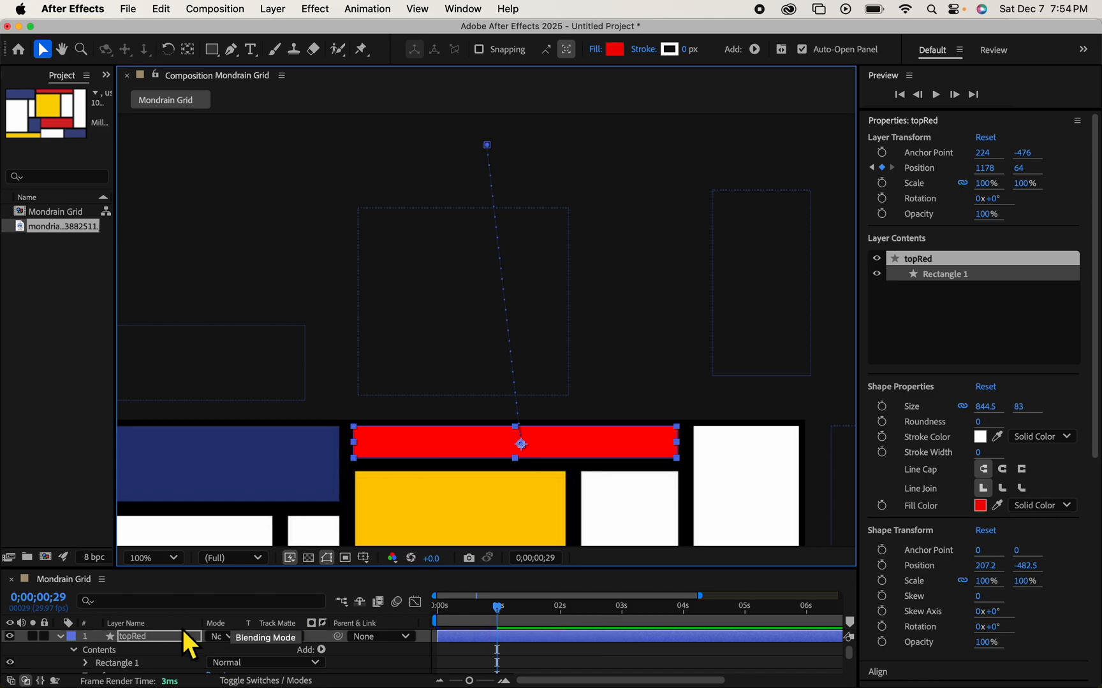
left_click(61, 637)
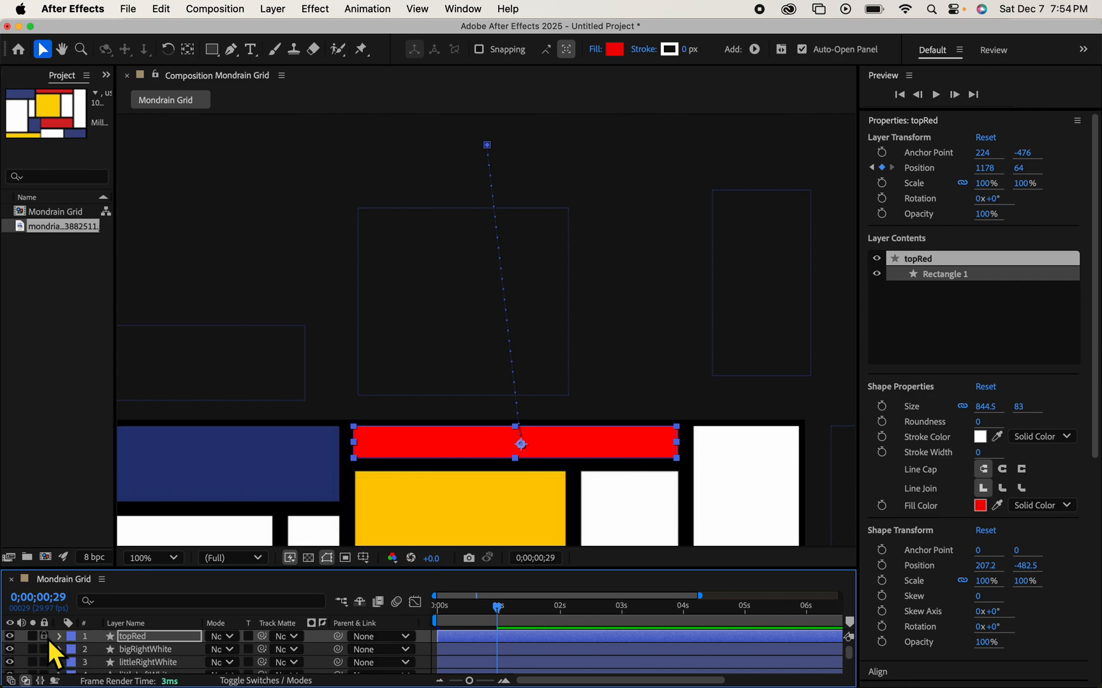
left_click(44, 636)
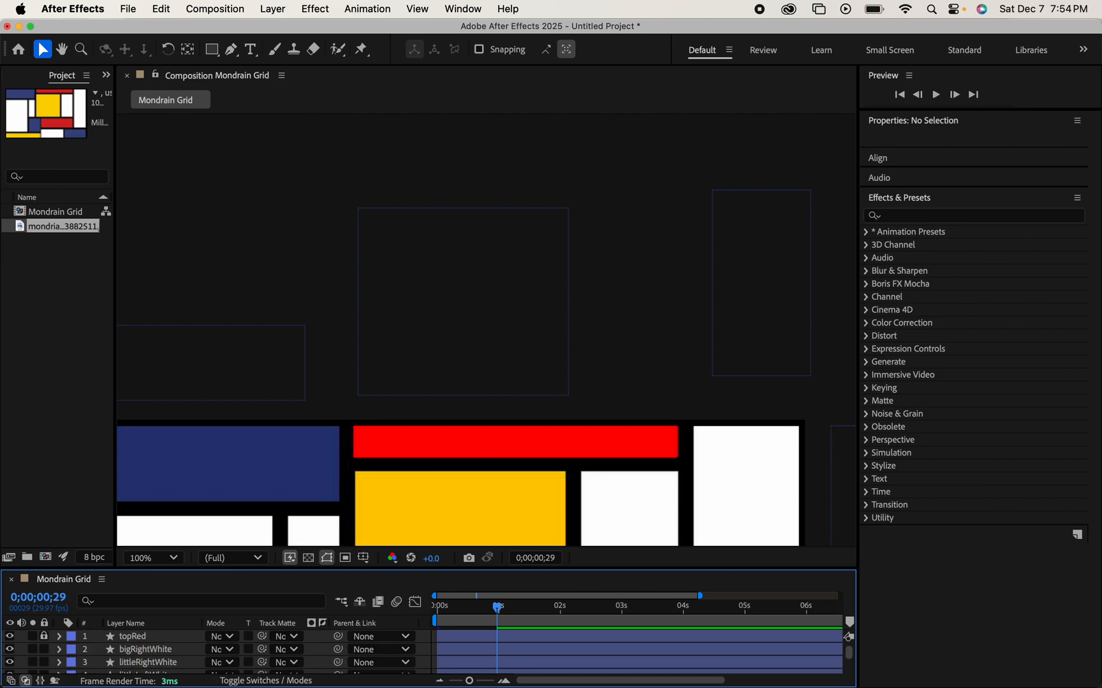
- Lock all the remaining rectangle layers, from littleRightWhite down to middleYellow, leaving only bigRightWhite unlocked
left_click_drag(412, 569, 412, 409)
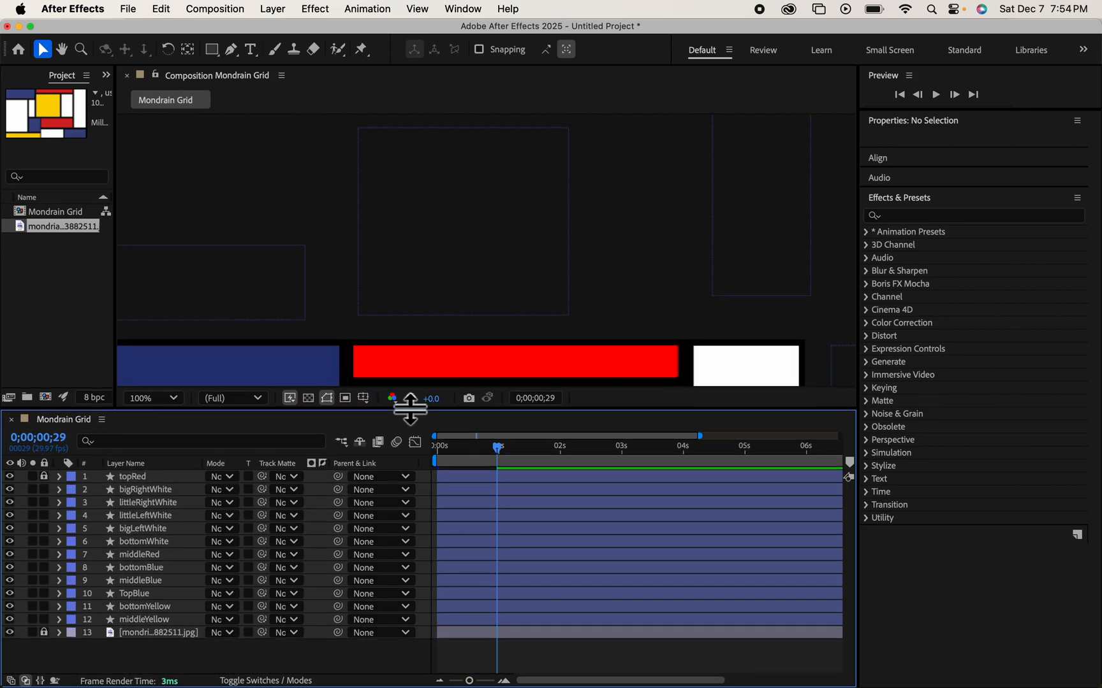
left_click(44, 503)
left_click(49, 516)
left_click(49, 528)
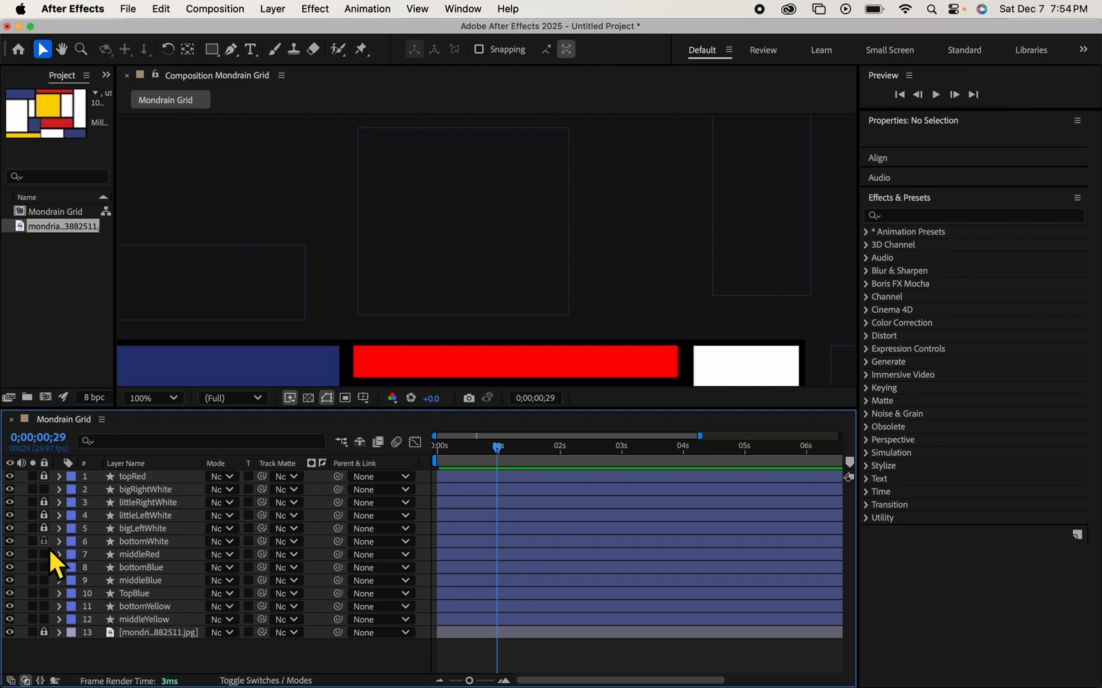
left_click(49, 554)
left_click(49, 567)
left_click(49, 581)
left_click(49, 594)
left_click(49, 606)
left_click(50, 620)
- Set a starting Position keyframe for bigRightWhite at 0;00;00;29 with its off-canvas position of 2130, 444
left_click_drag(675, 410, 689, 585)
left_click_drag(858, 403, 1030, 382)
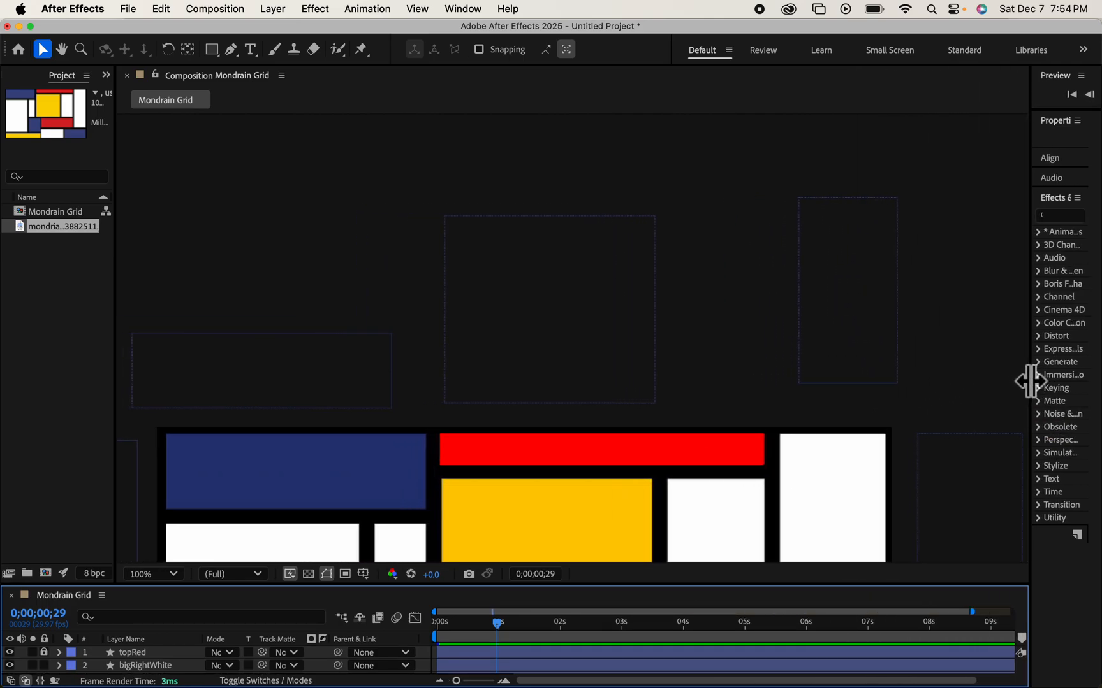
left_click(990, 483)
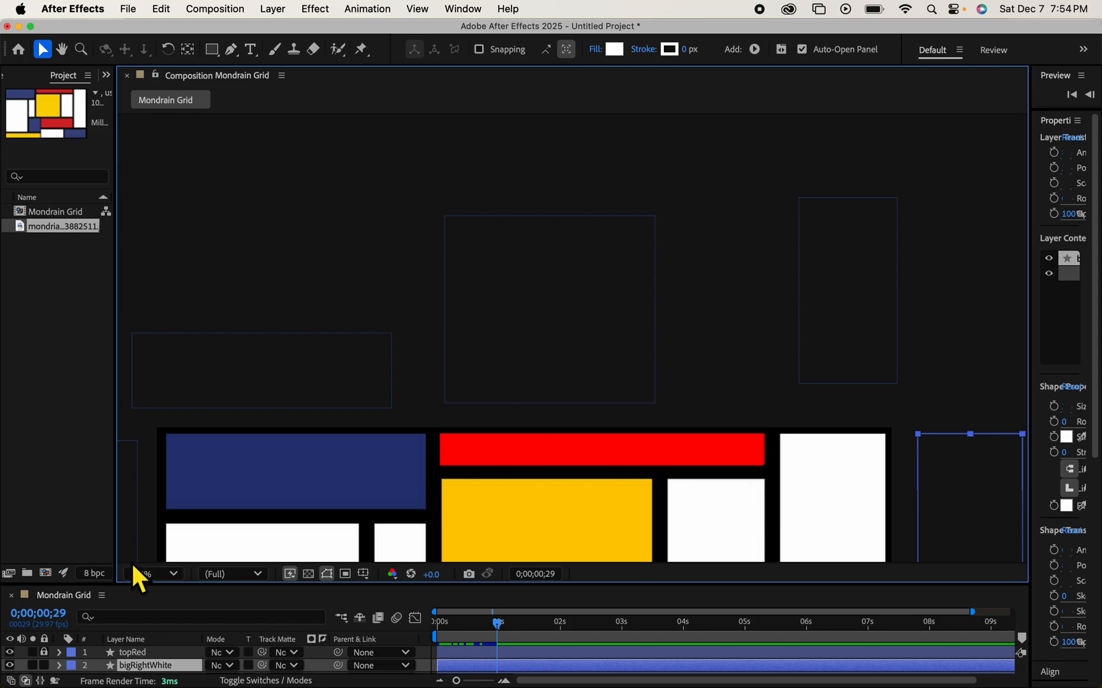
left_click_drag(175, 582, 175, 508)
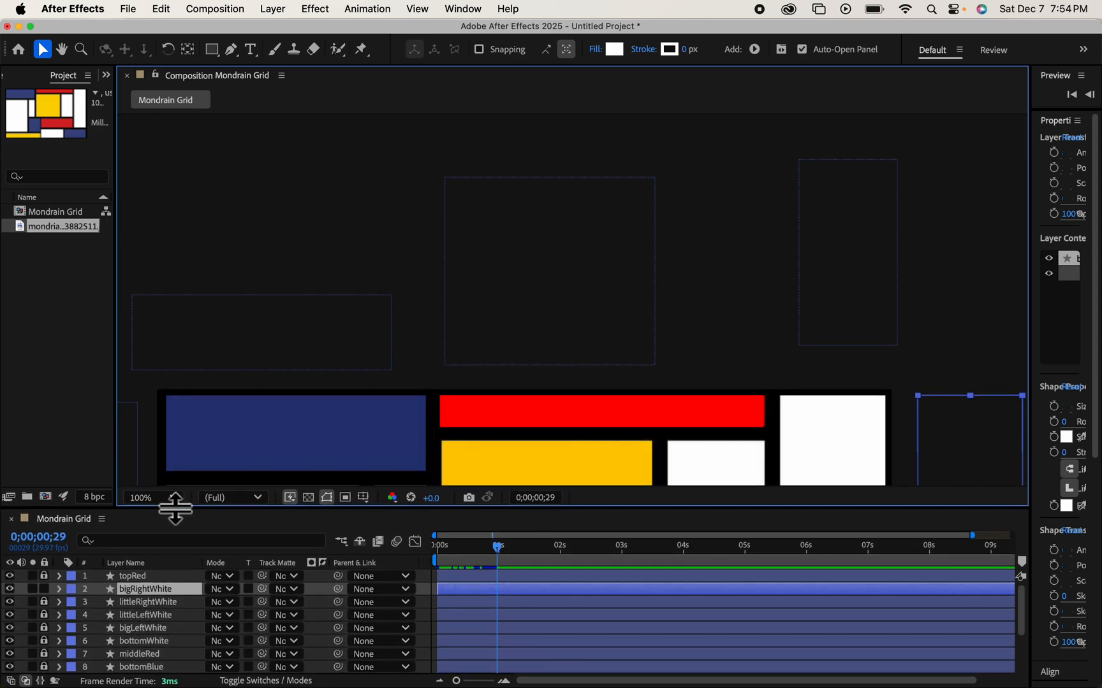
left_click(62, 590)
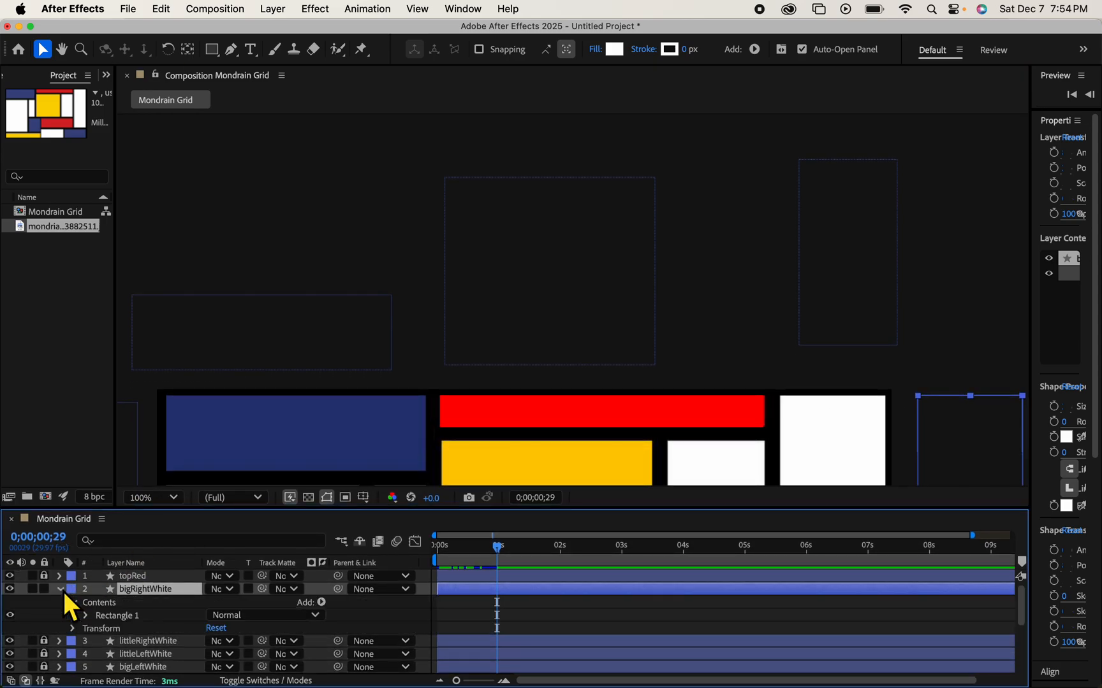
left_click(72, 629)
left_click(98, 629)
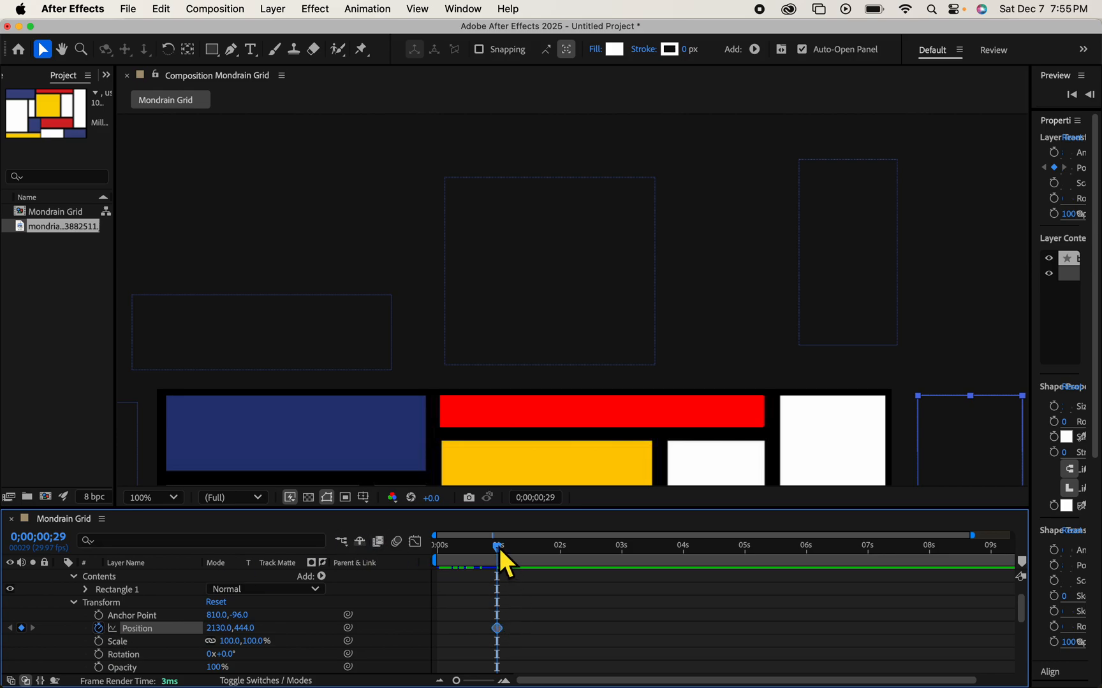
- At 0;00;02;00, move bigRightWhite onto the painting's tall right white block at about 1770, 452, and lock the layer
left_click_drag(501, 556, 563, 557)
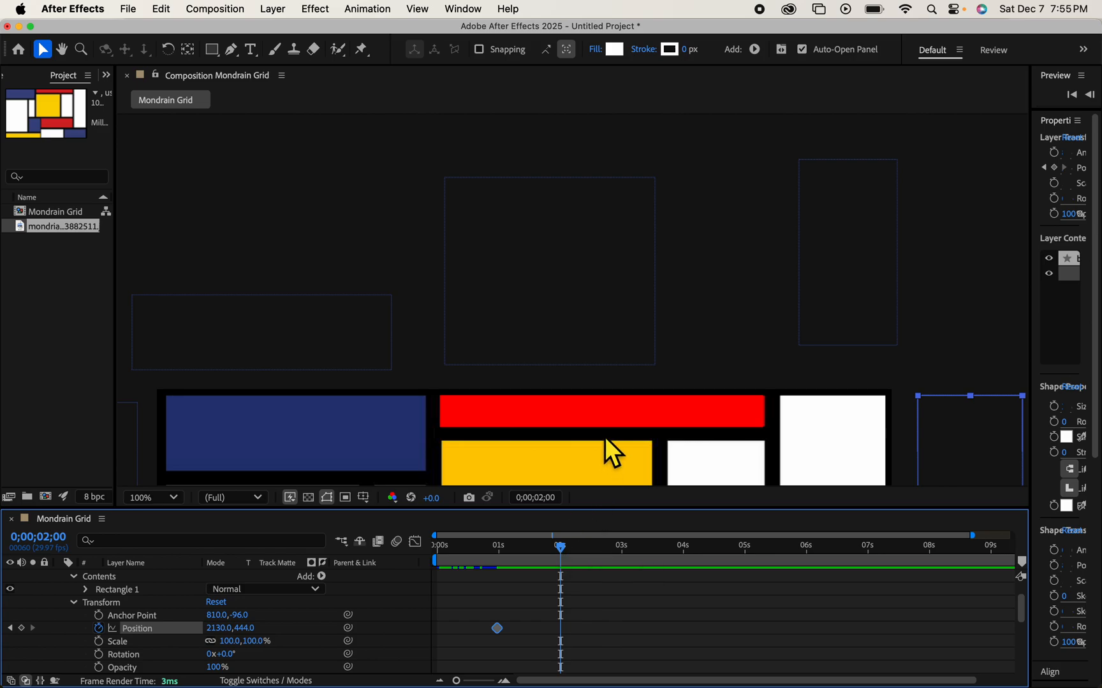
scroll(605, 438, "down", 2)
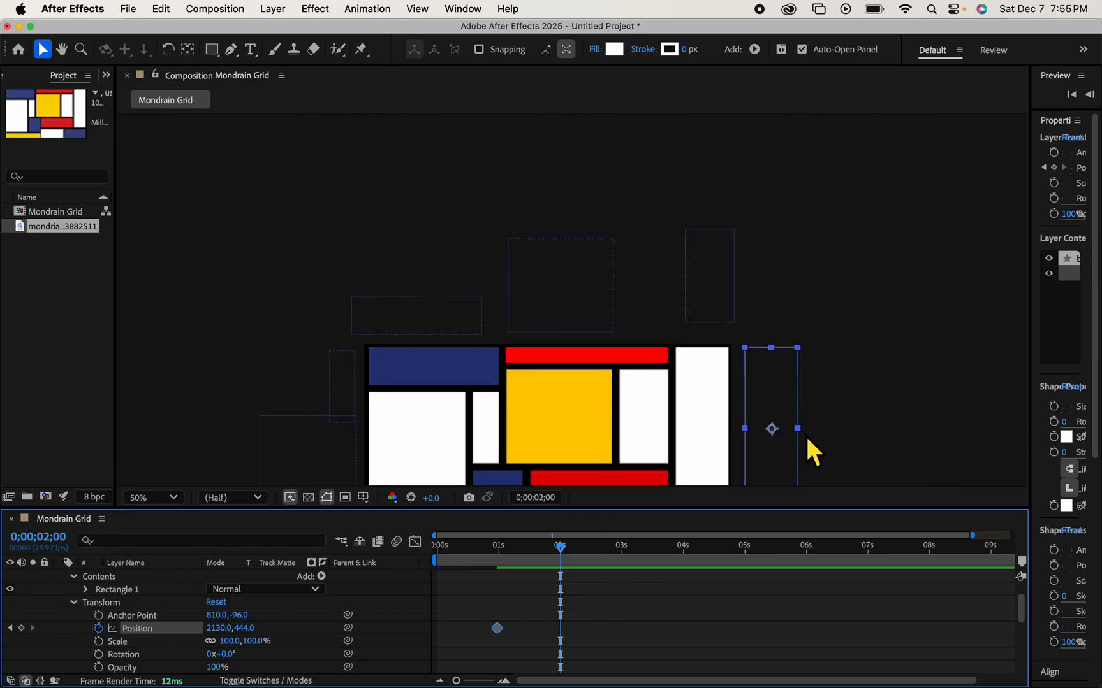
key("h")
left_click_drag(866, 376, 870, 308)
key("v")
left_click_drag(785, 310, 711, 304)
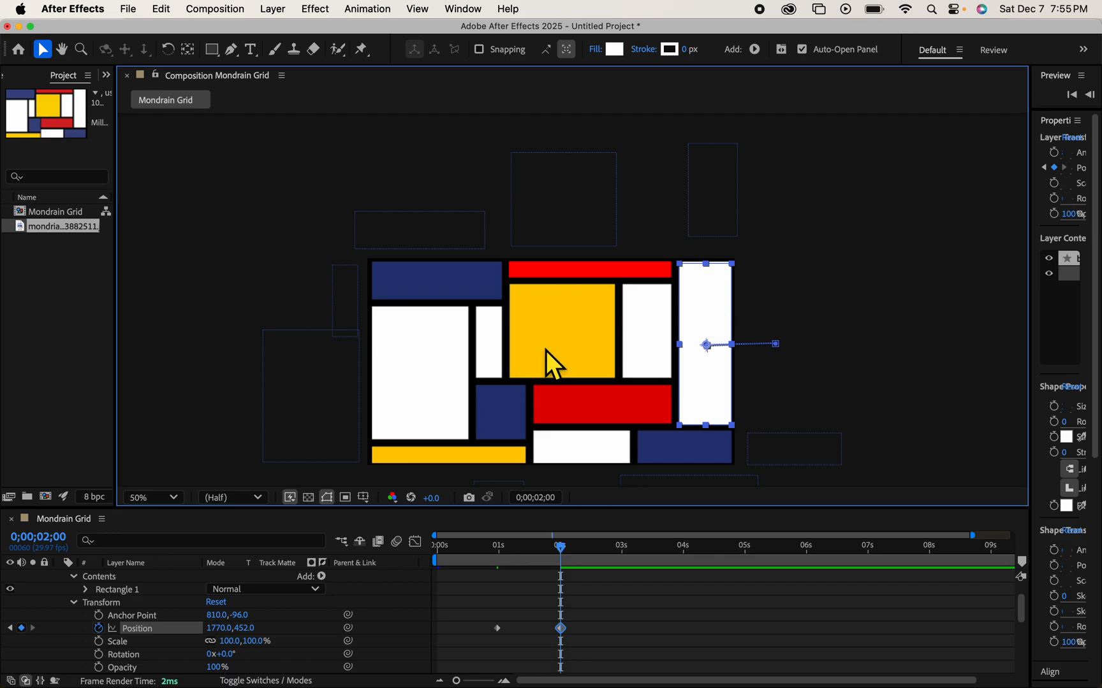
left_click(72, 602)
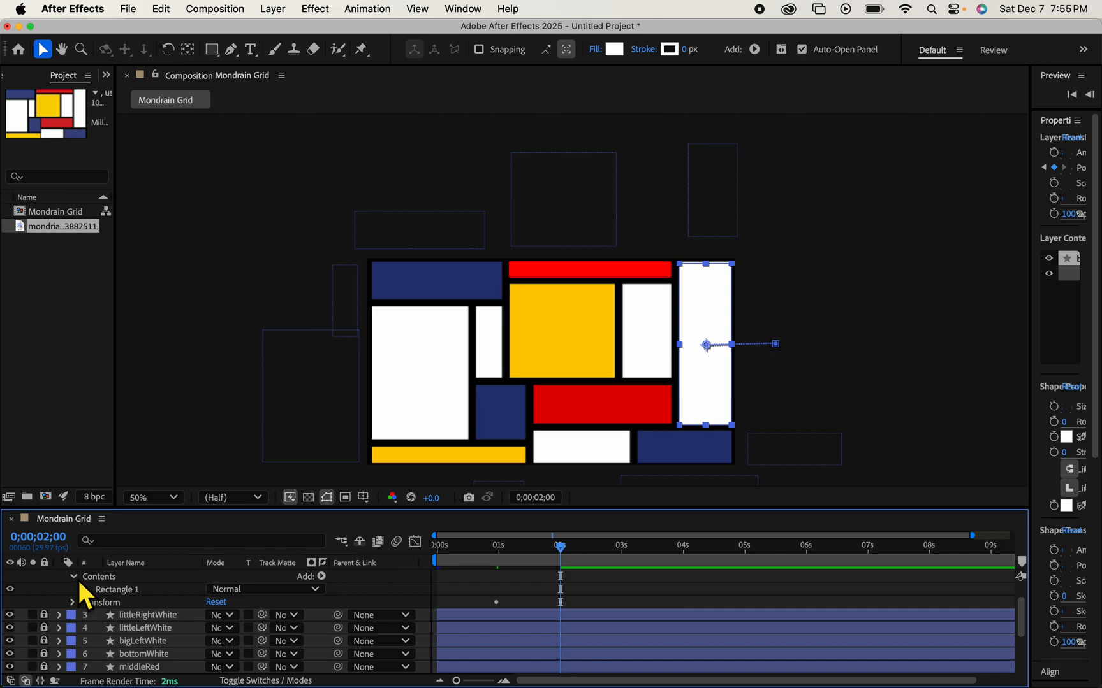
left_click(74, 577)
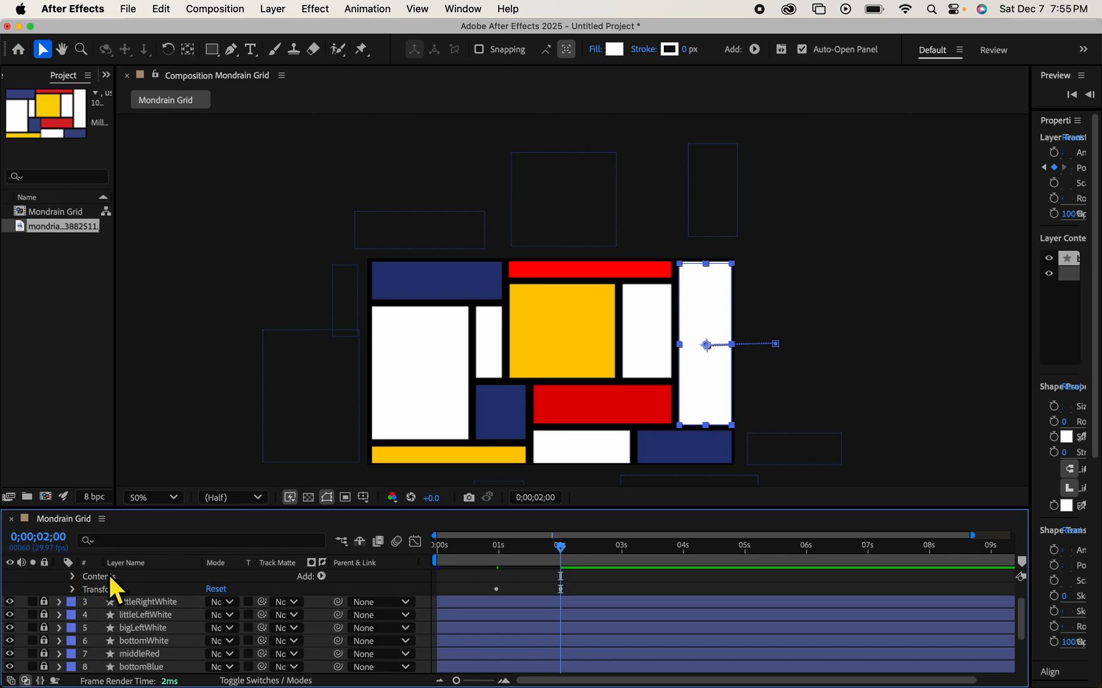
scroll(92, 588, "up", 2)
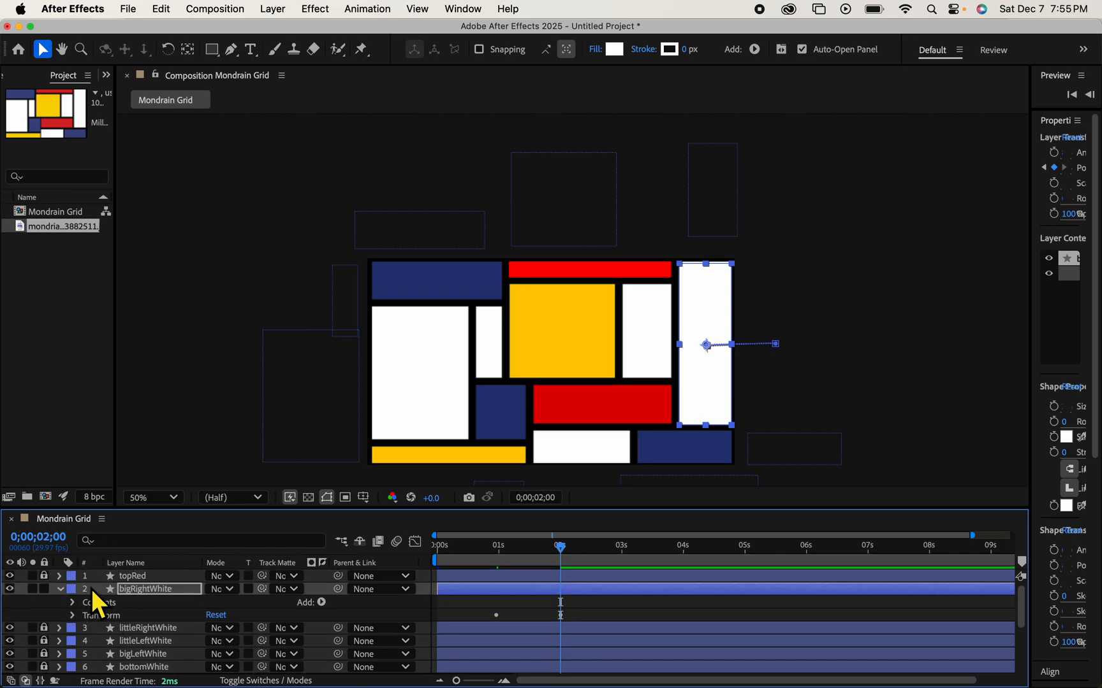
left_click(61, 590)
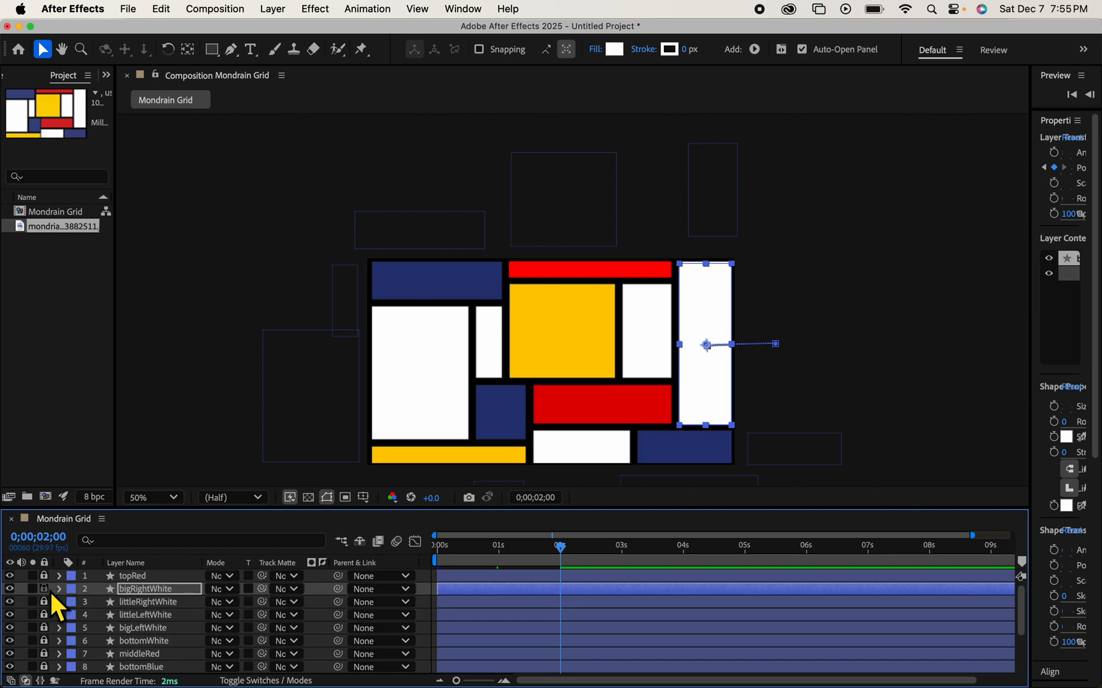
left_click(51, 591)
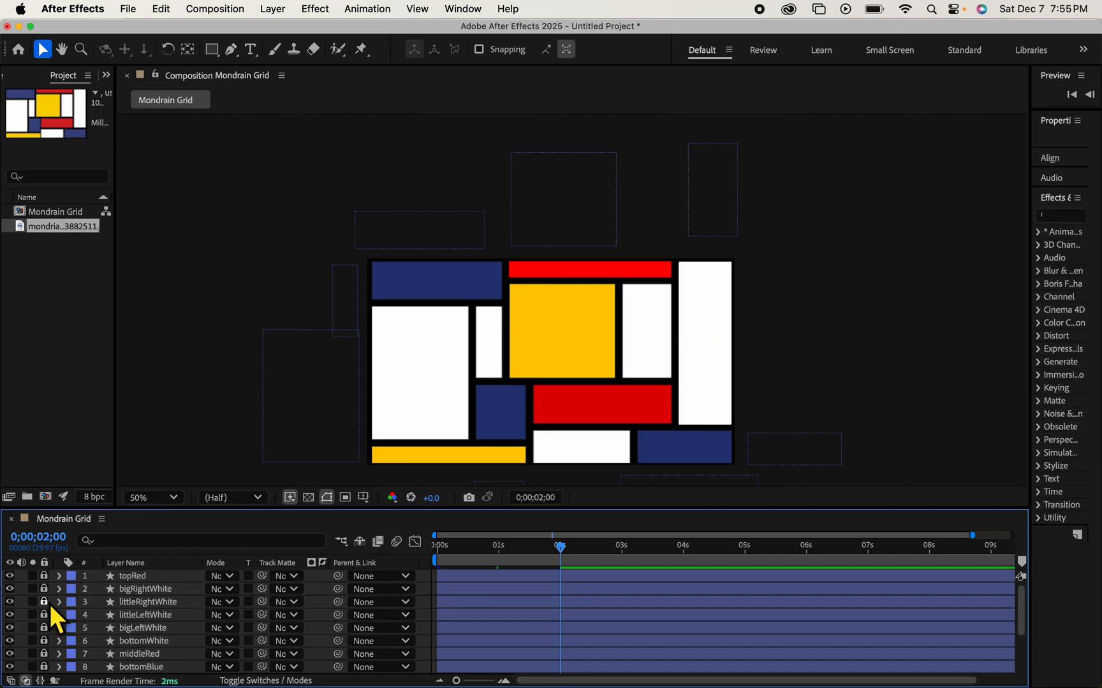
- Unlock littleRightWhite and set its starting Position keyframe at 0;00;01;11 with its off-canvas position of 1810, -358
left_click(50, 605)
left_click_drag(565, 549, 508, 554)
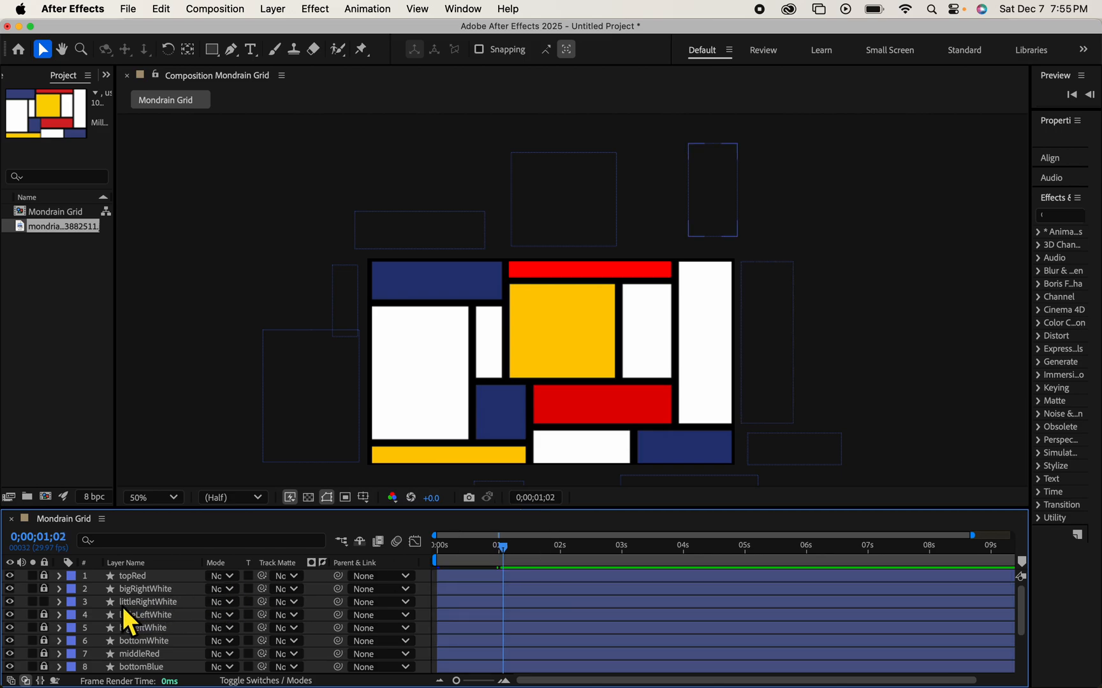
left_click(59, 604)
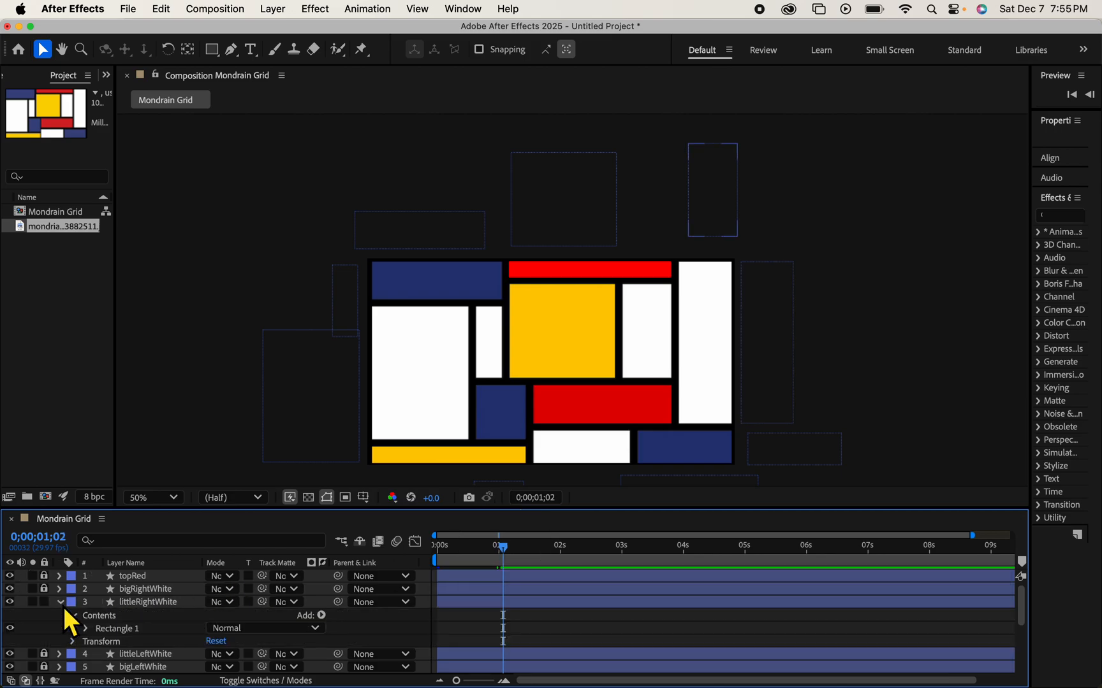
left_click(73, 643)
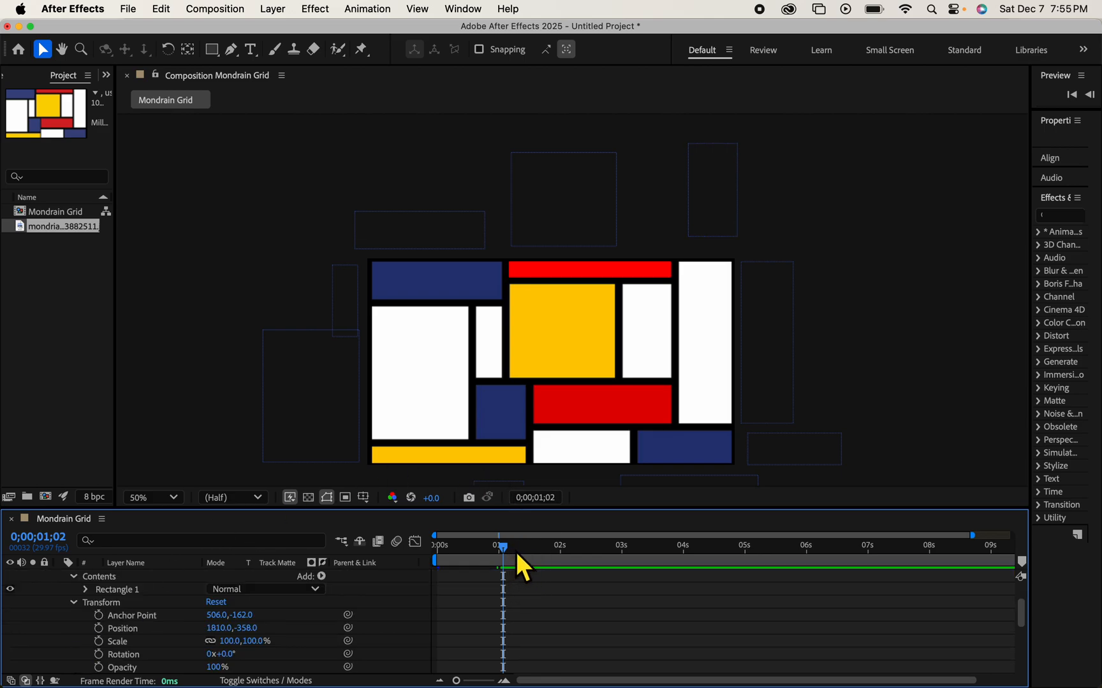
left_click_drag(508, 548, 526, 549)
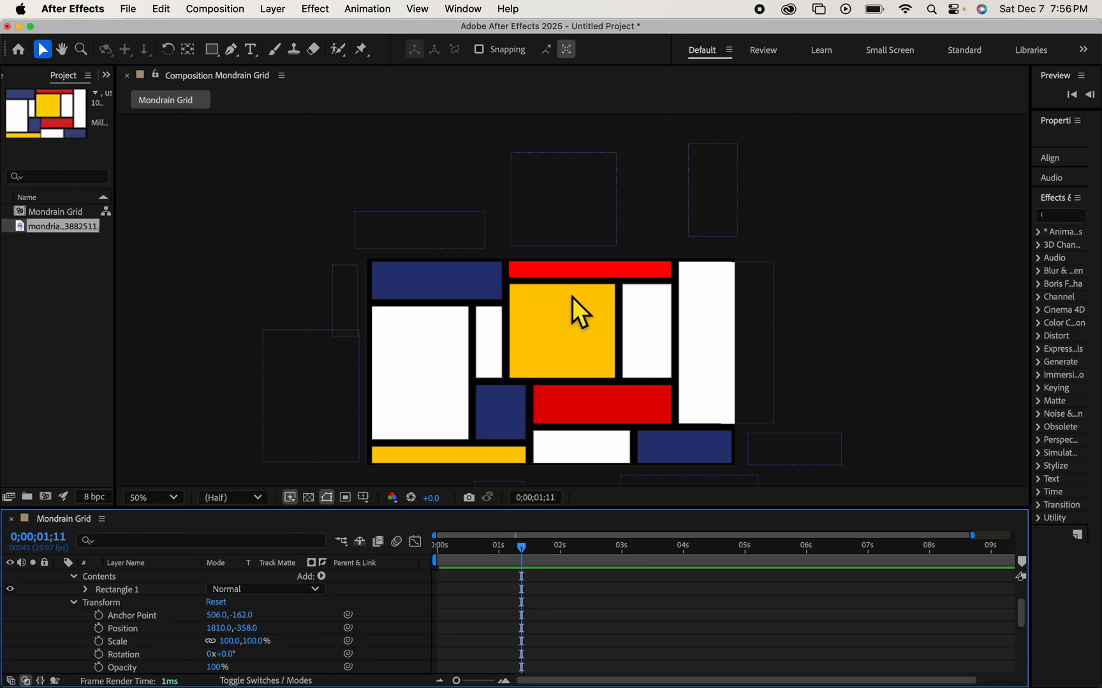
left_click(728, 204)
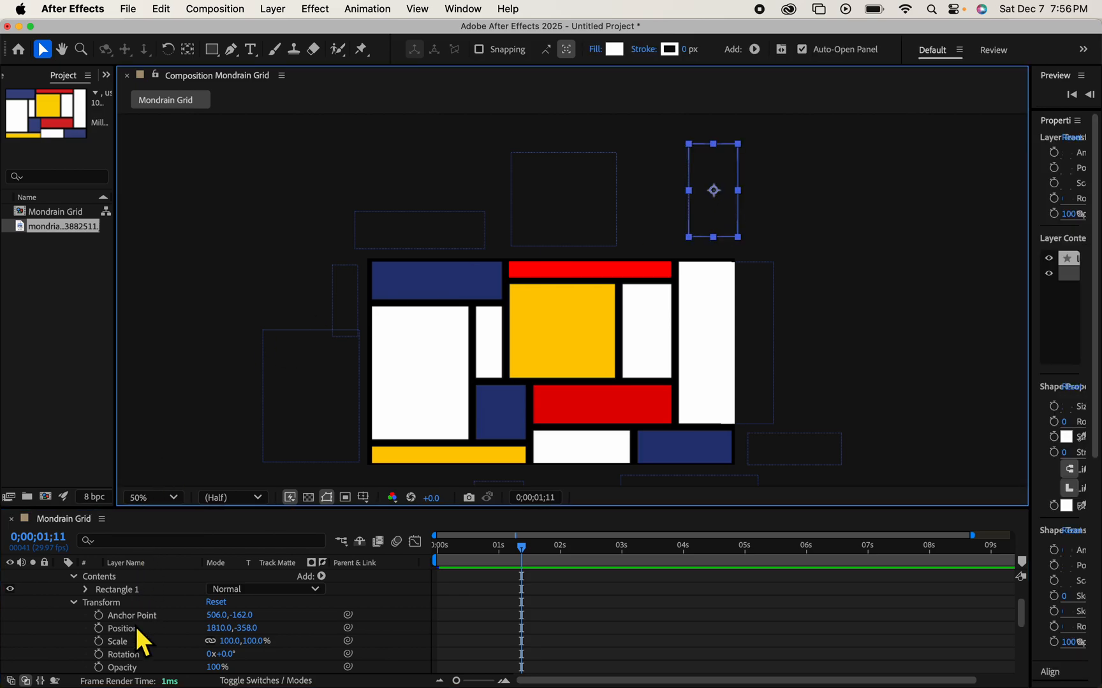
left_click(100, 629)
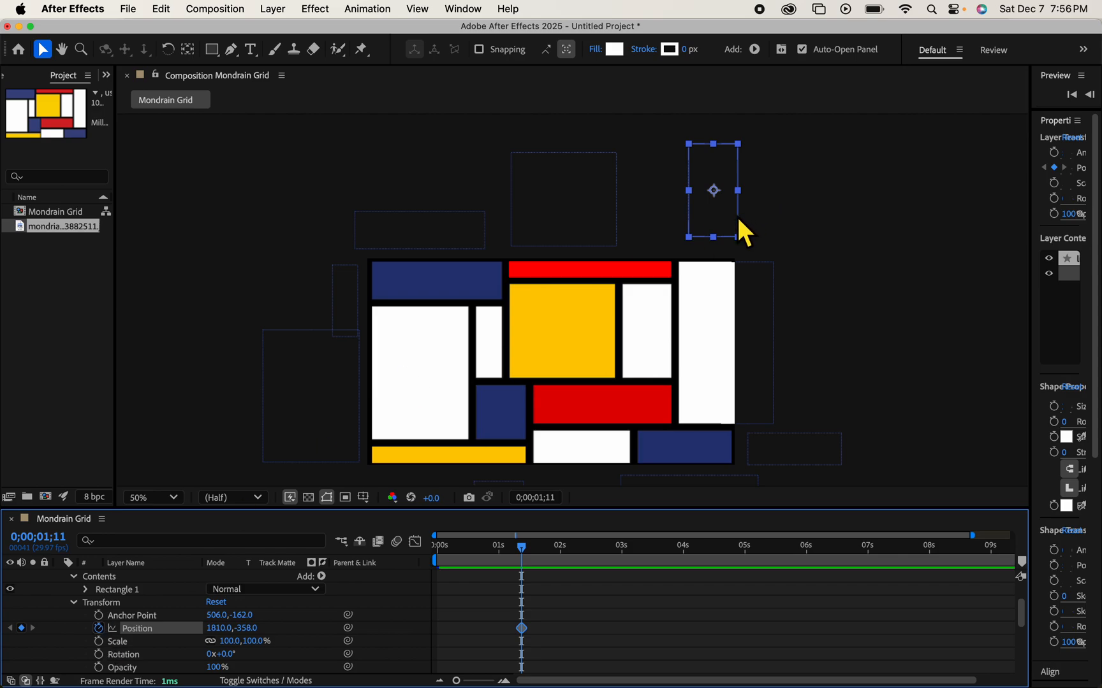
- At 0;00;02;12, move littleRightWhite onto the white block beside the yellow square at about 1462, 378, and lock the layer
left_click_drag(526, 553, 579, 554)
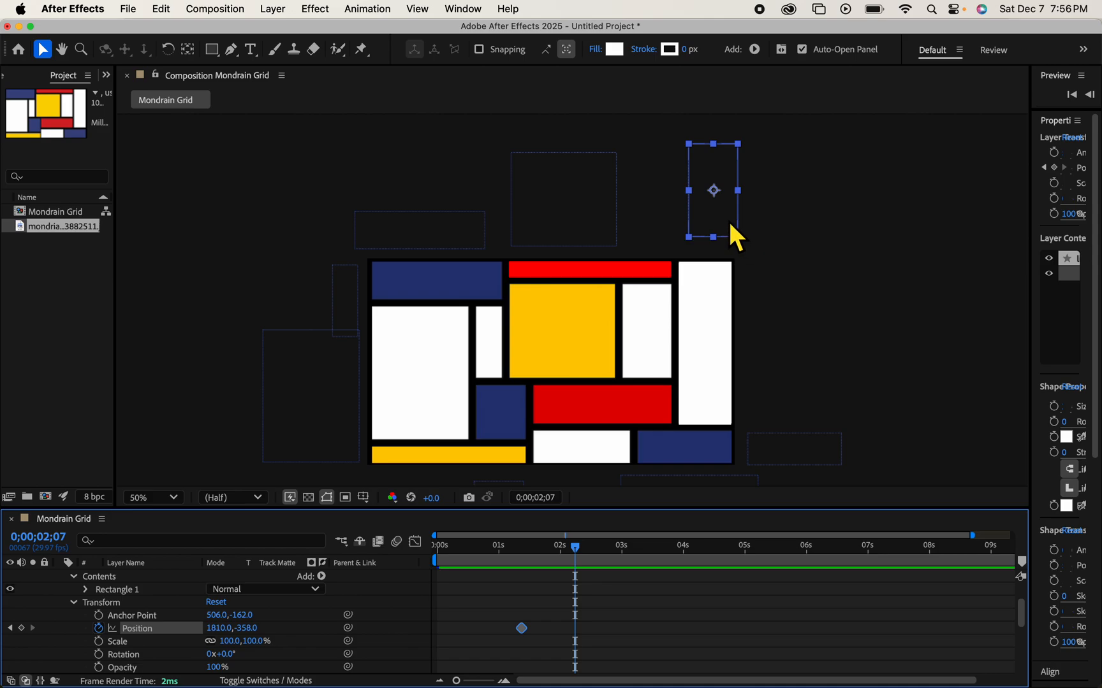
left_click_drag(583, 548, 595, 550)
left_click(580, 551)
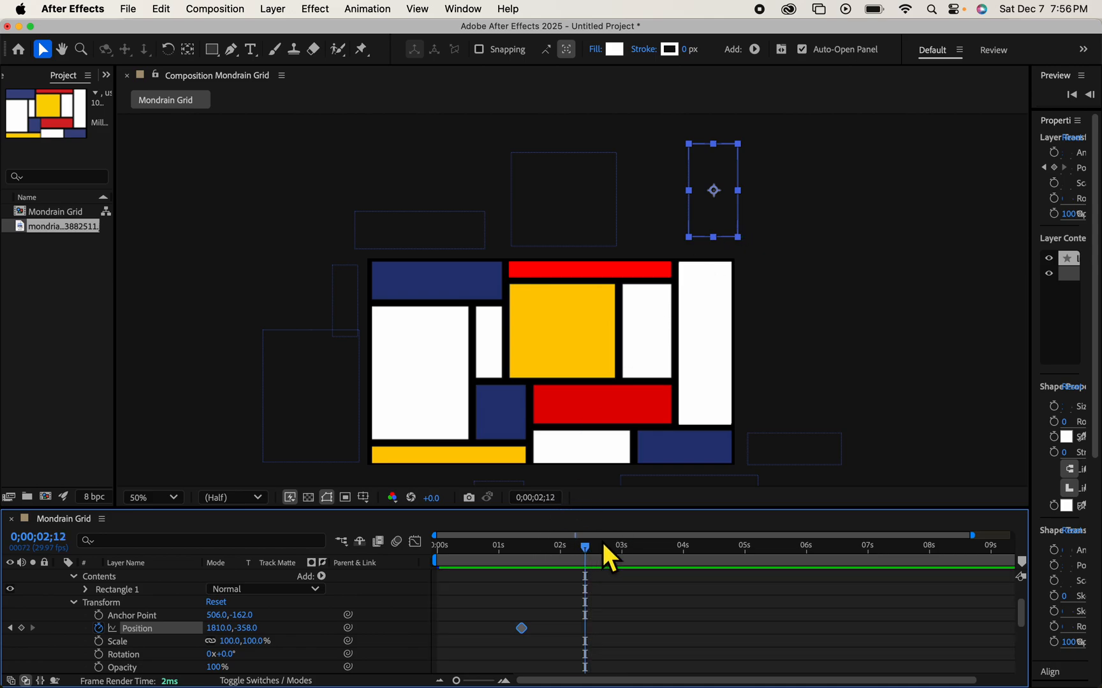
left_click_drag(729, 159, 655, 293)
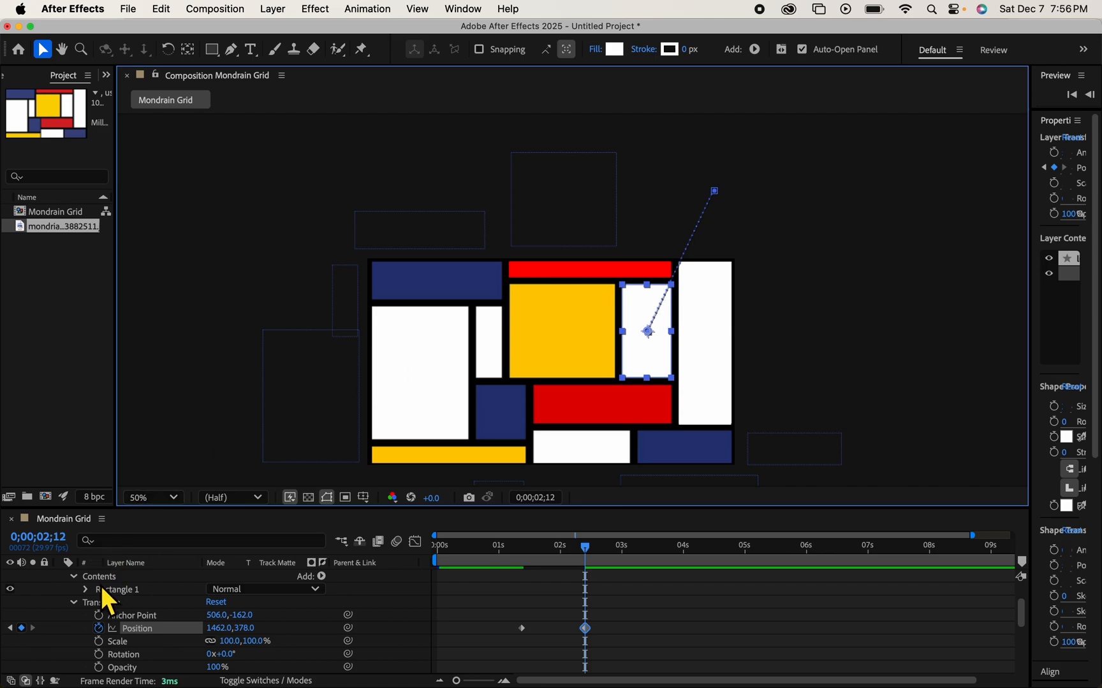
left_click(82, 608)
left_click(74, 577)
scroll(81, 582, "up", 3)
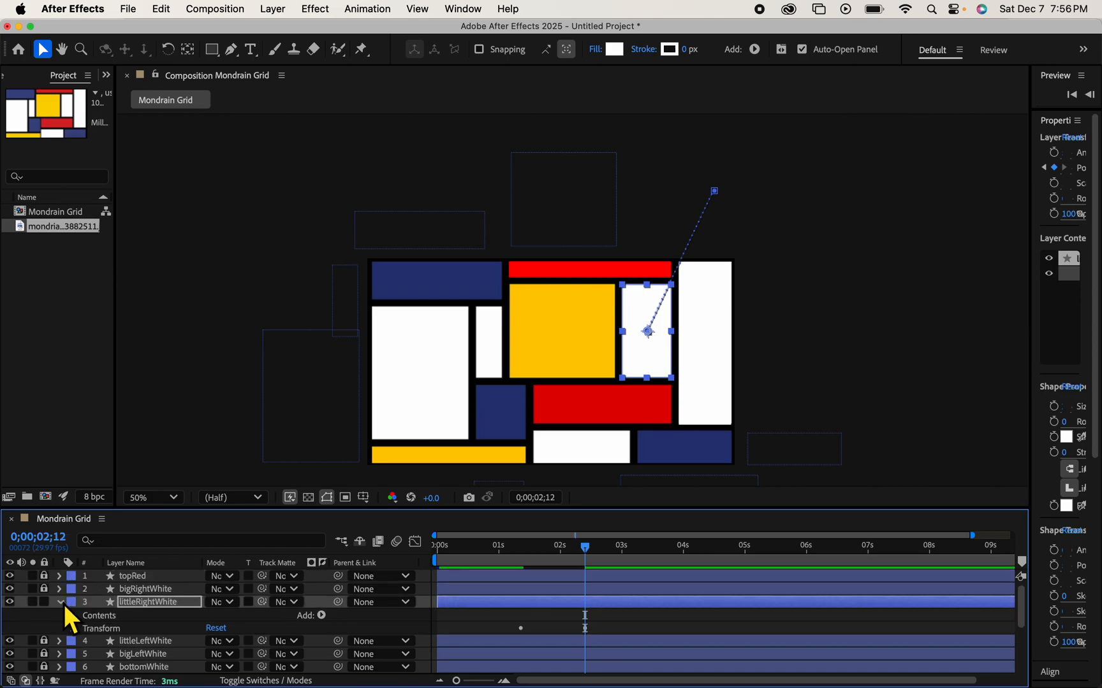
left_click(63, 603)
left_click(48, 602)
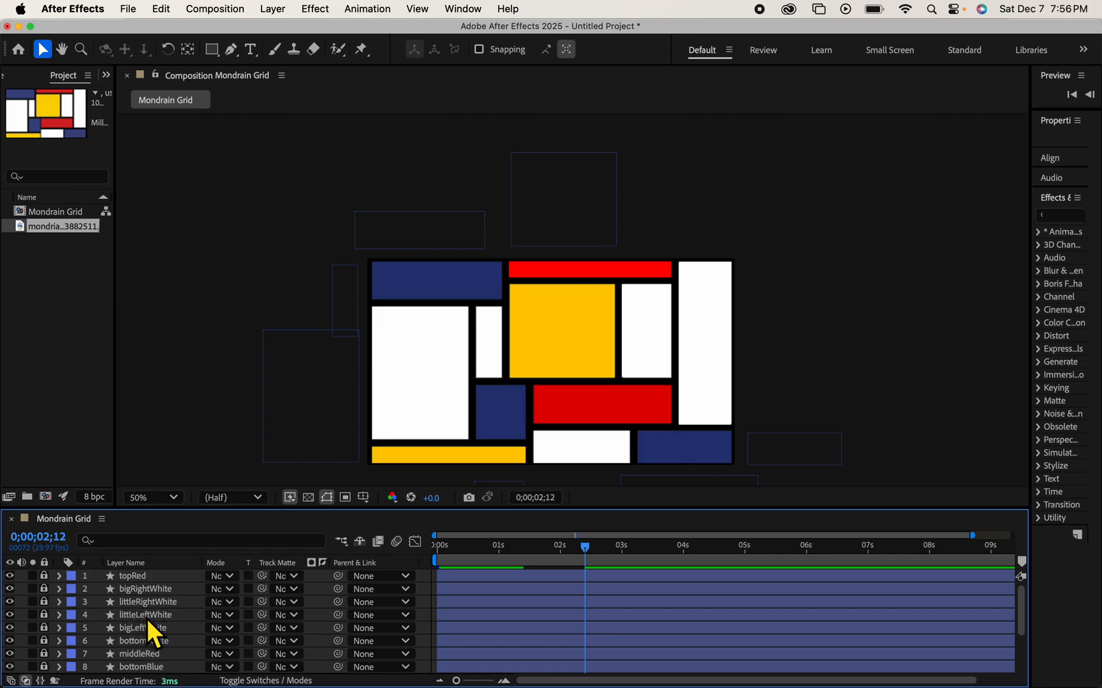
- Unlock littleLeftWhite and move the current time back to 0;00;02;03
left_click(44, 615)
mouse_move(592, 548)
left_mouse_down()
mouse_move(448, 556)
mouse_move(574, 556)
left_mouse_up()
scroll(573, 556, "down", 2)
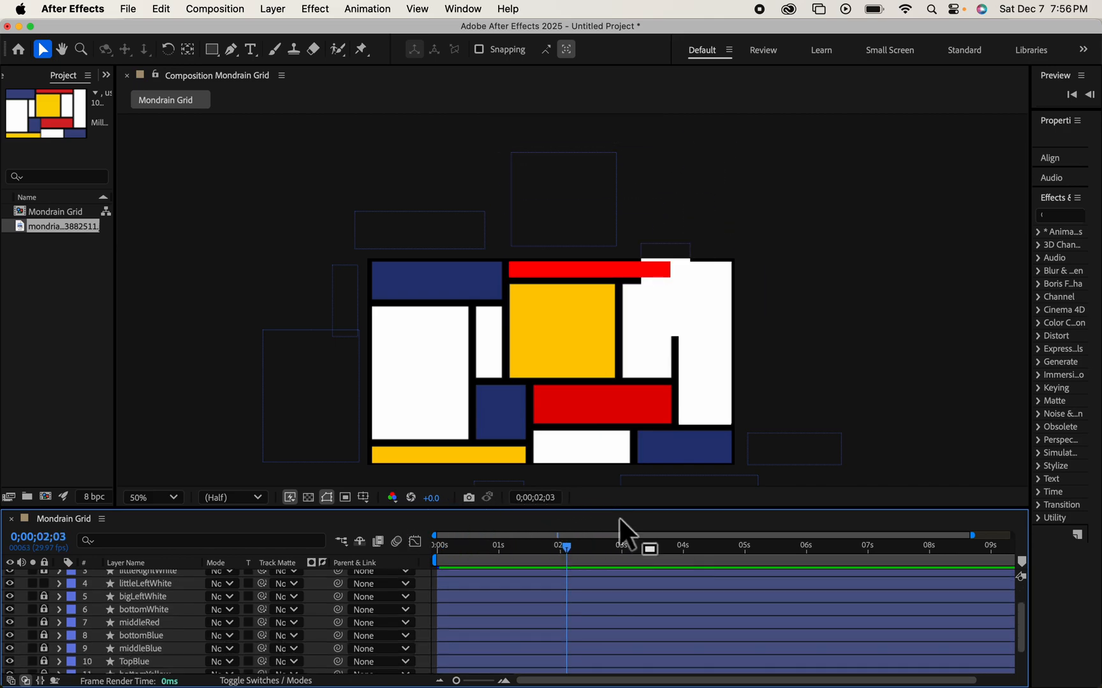
- Hide the reference painting layer beneath the rectangles and advance the current time to 0;00;02;16 to check the animation
left_click_drag(588, 508, 582, 384)
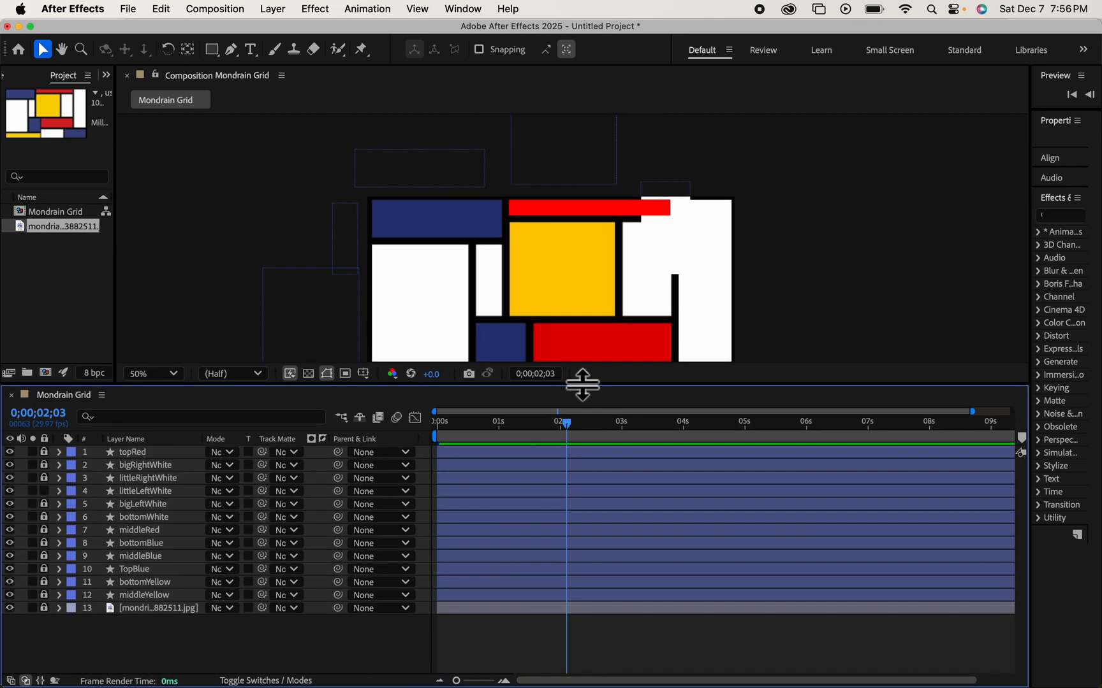
left_click(9, 608)
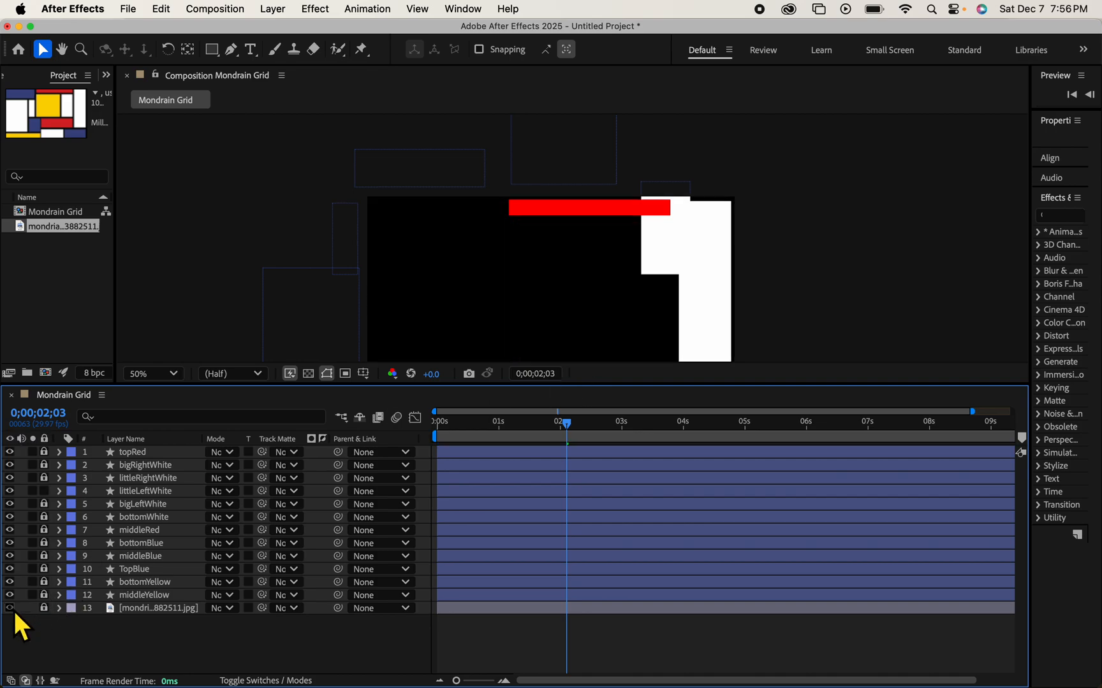
left_click_drag(582, 385, 616, 531)
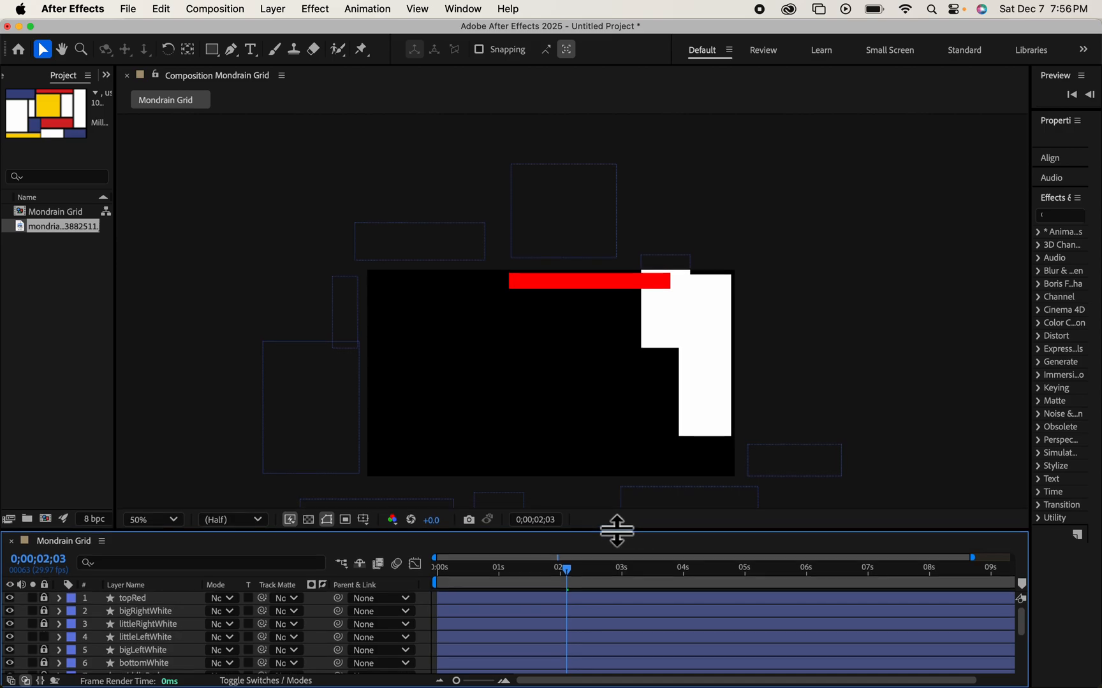
left_click_drag(571, 571, 596, 587)
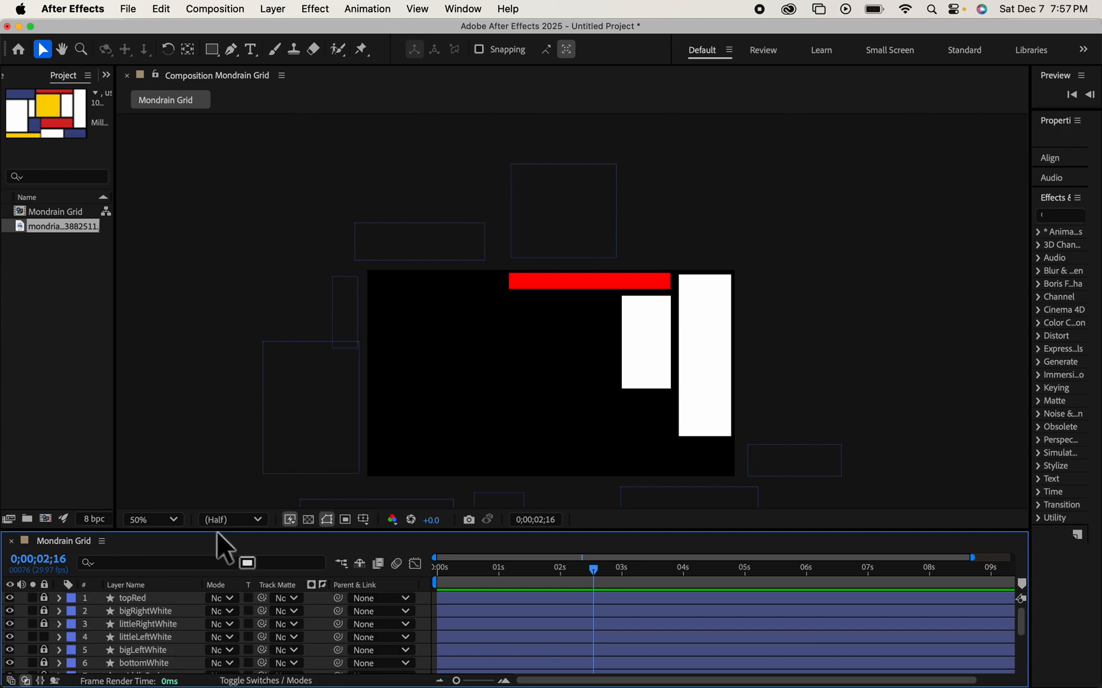
left_click_drag(218, 529, 205, 428)
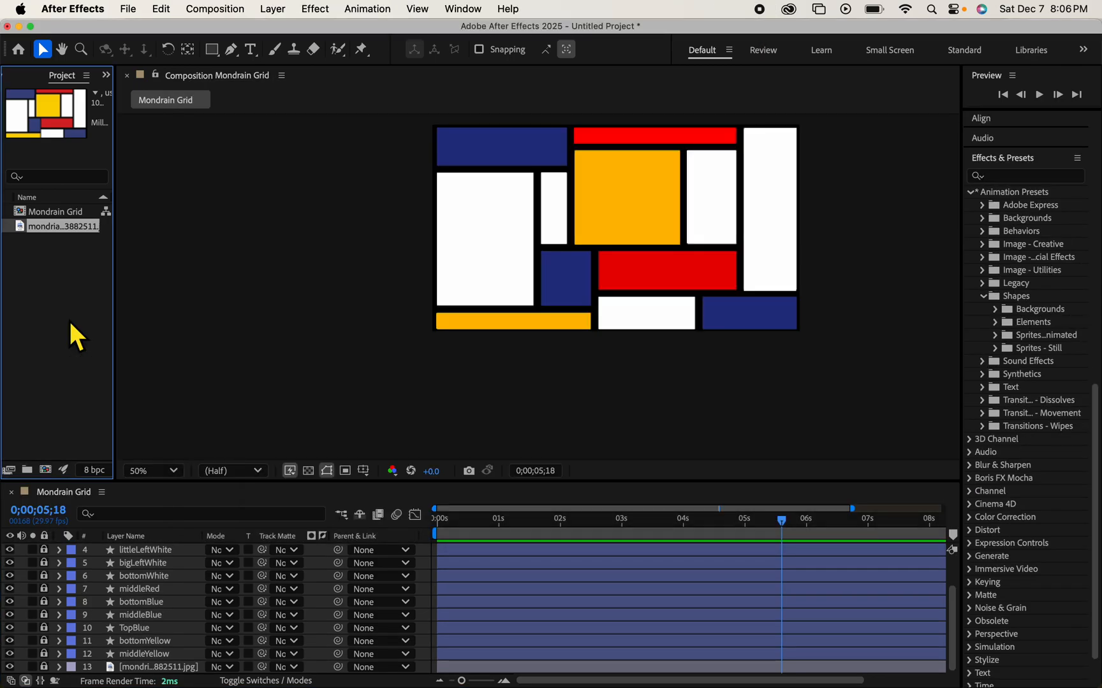
- Return the current time to 0;00;00;00 and hide the reference painting layer so only the rectangle layers show
left_click(227, 314)
left_click_drag(577, 219, 475, 261)
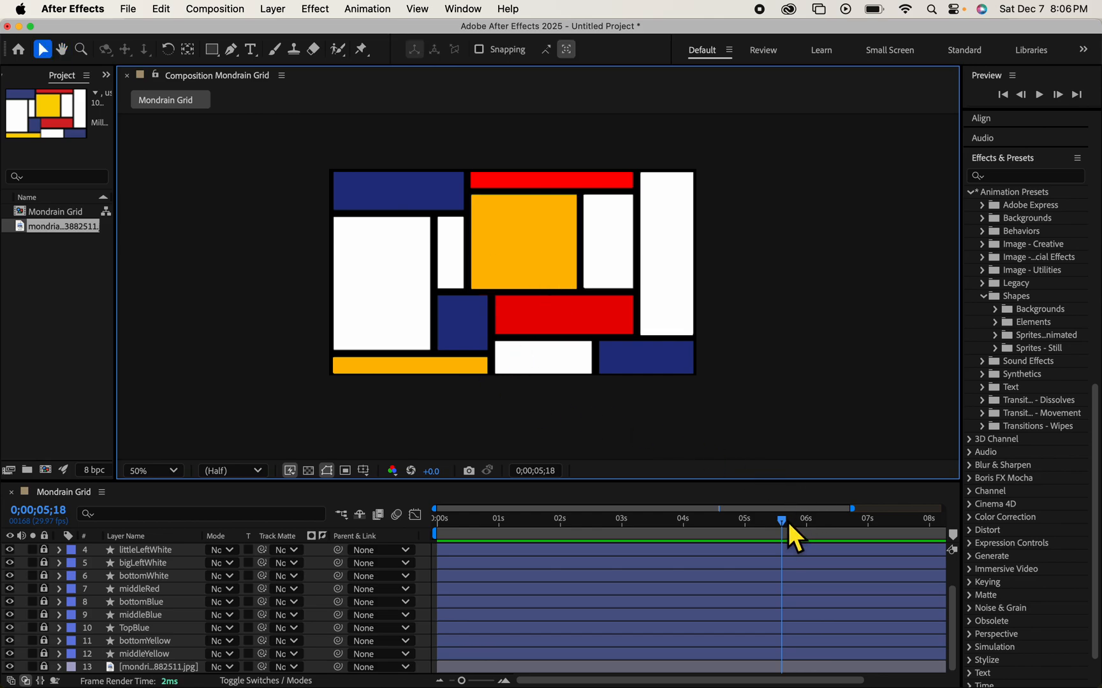
left_click_drag(788, 523, 435, 517)
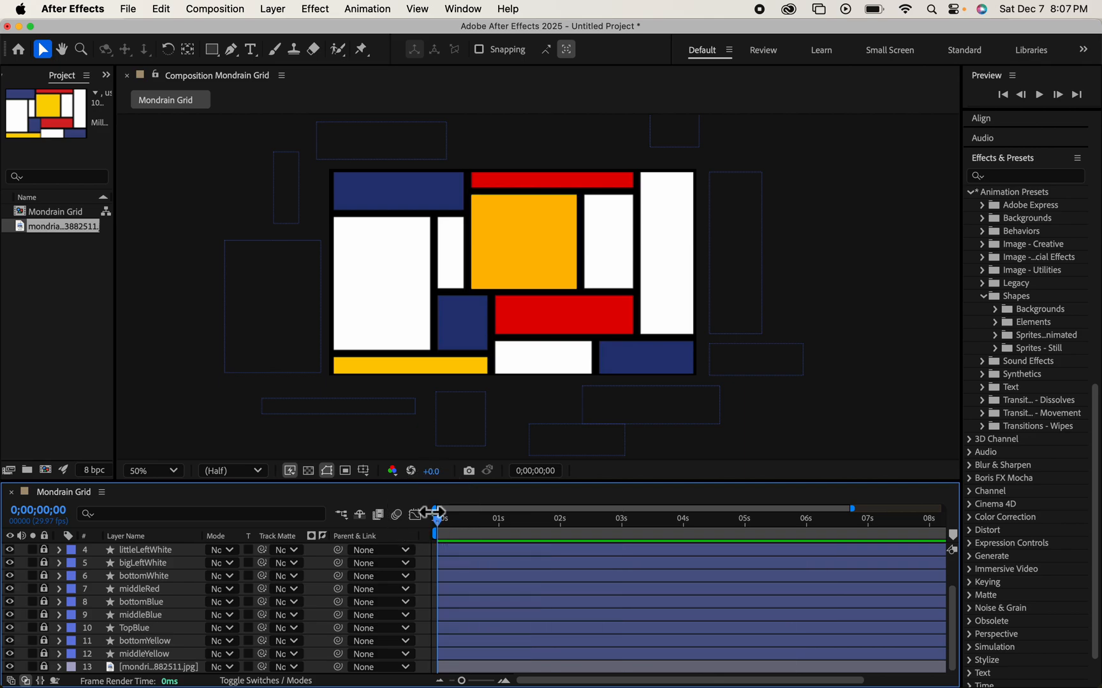
left_click(9, 666)
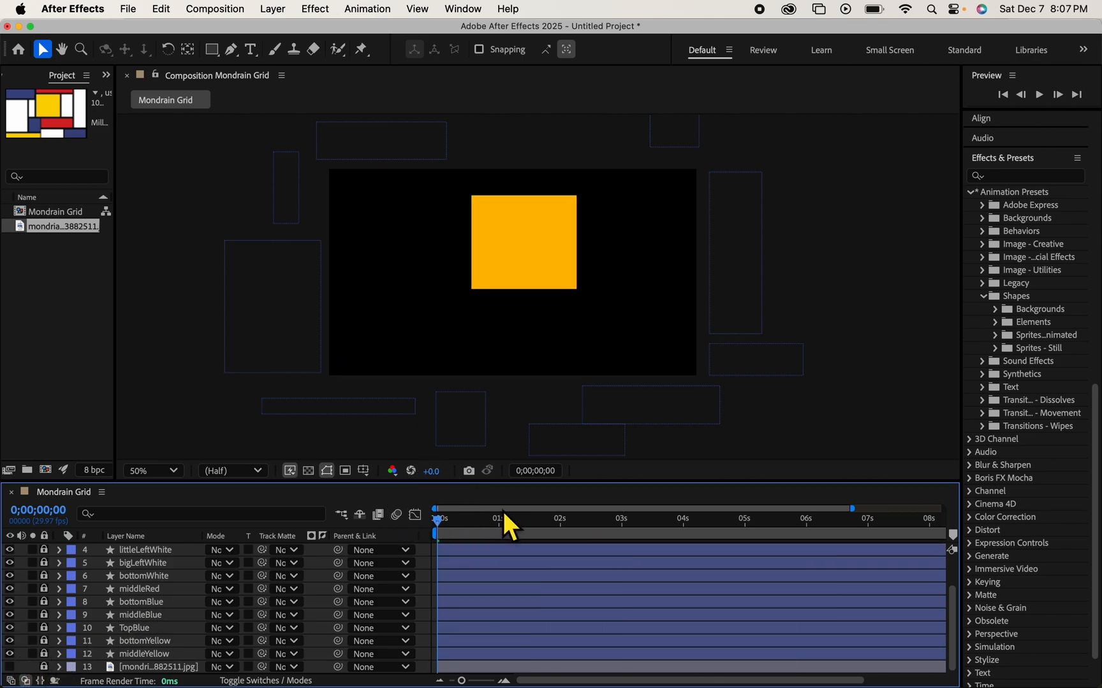
- Unlock middleYellow, reveal its Transform properties, and start Scale keyframing at 0;00;06;00
mouse_move(441, 523)
left_mouse_down()
mouse_move(853, 483)
mouse_move(428, 498)
mouse_move(841, 464)
mouse_move(367, 483)
mouse_move(821, 470)
mouse_move(418, 473)
left_mouse_up()
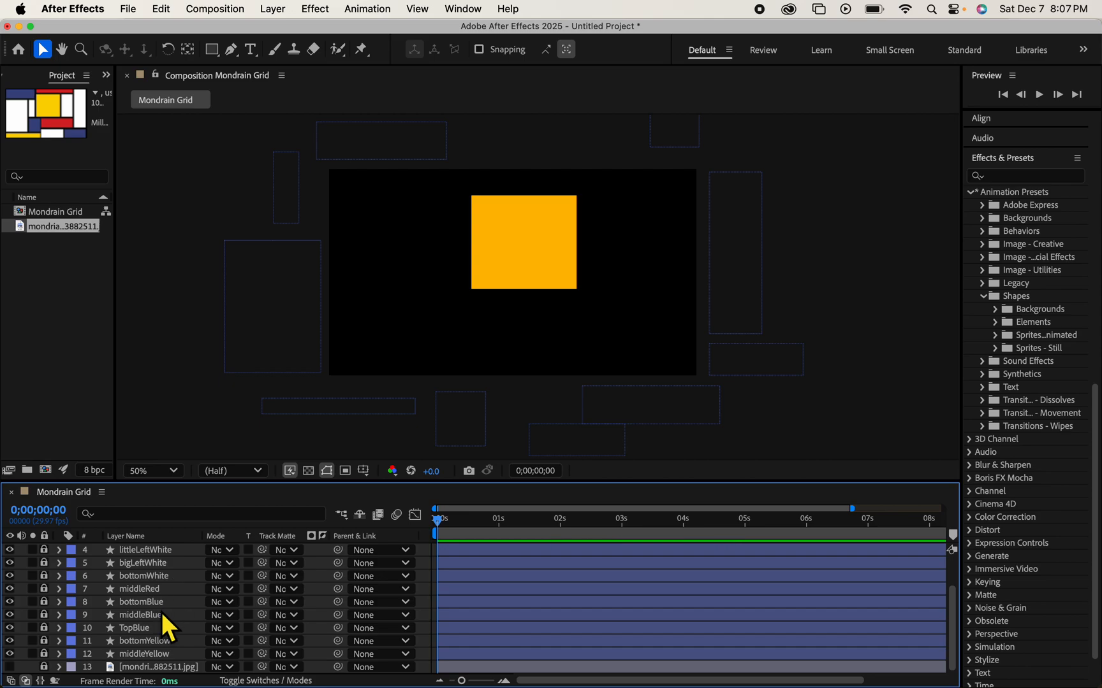
left_click(10, 655)
left_click(10, 655)
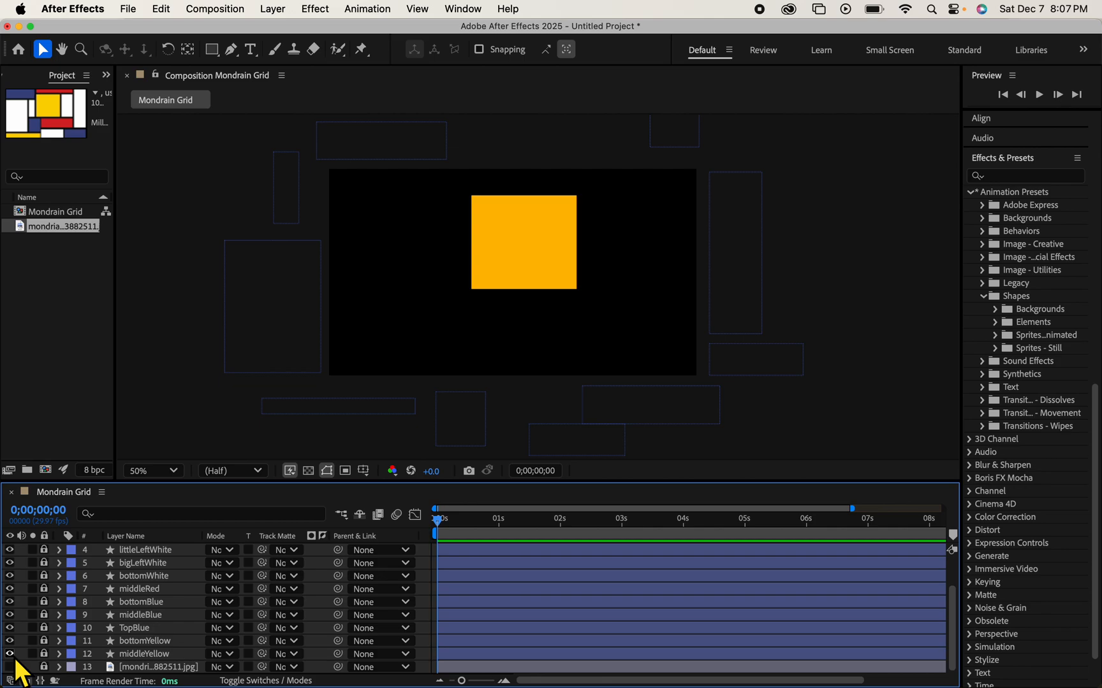
left_click(59, 654)
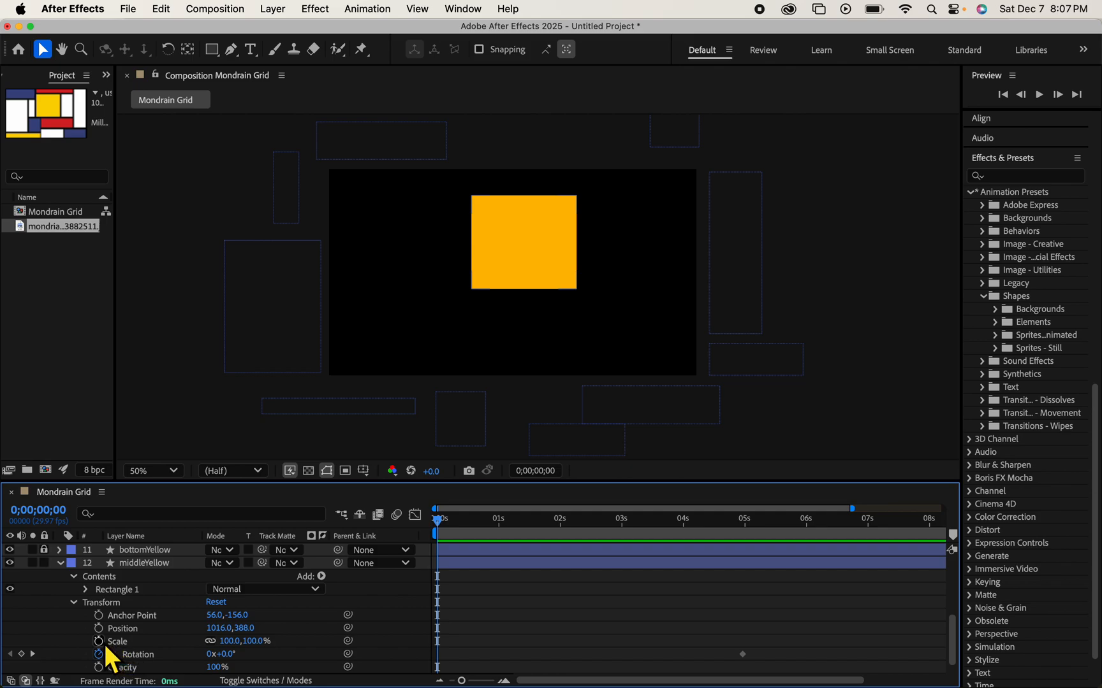
left_click_drag(440, 524, 811, 518)
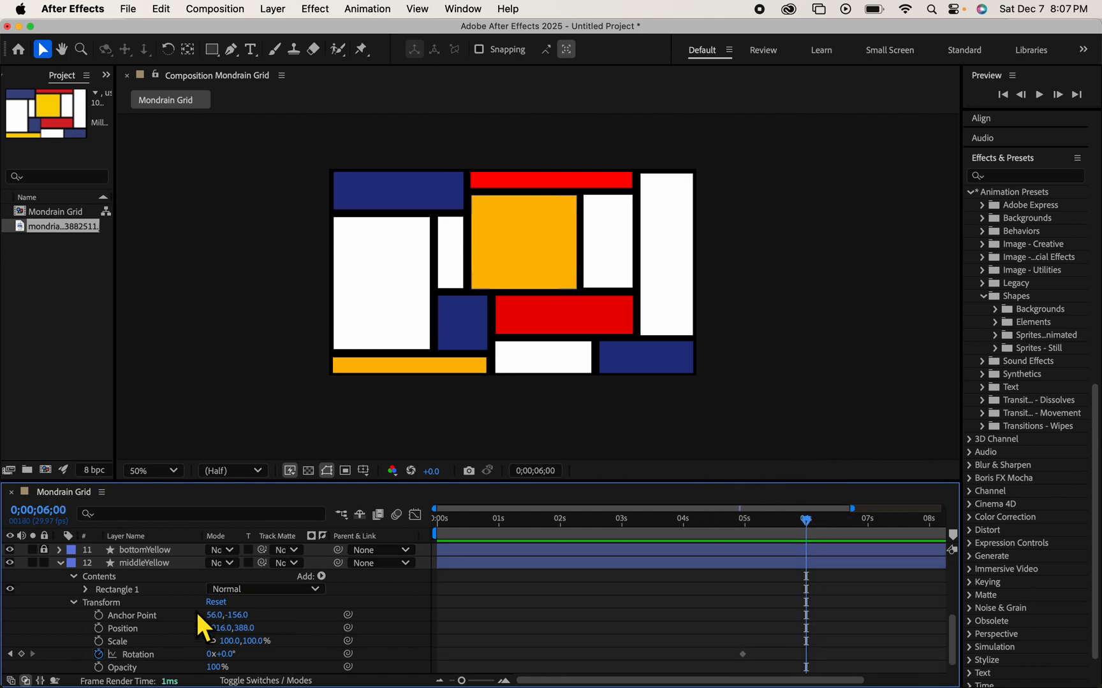
left_click(102, 644)
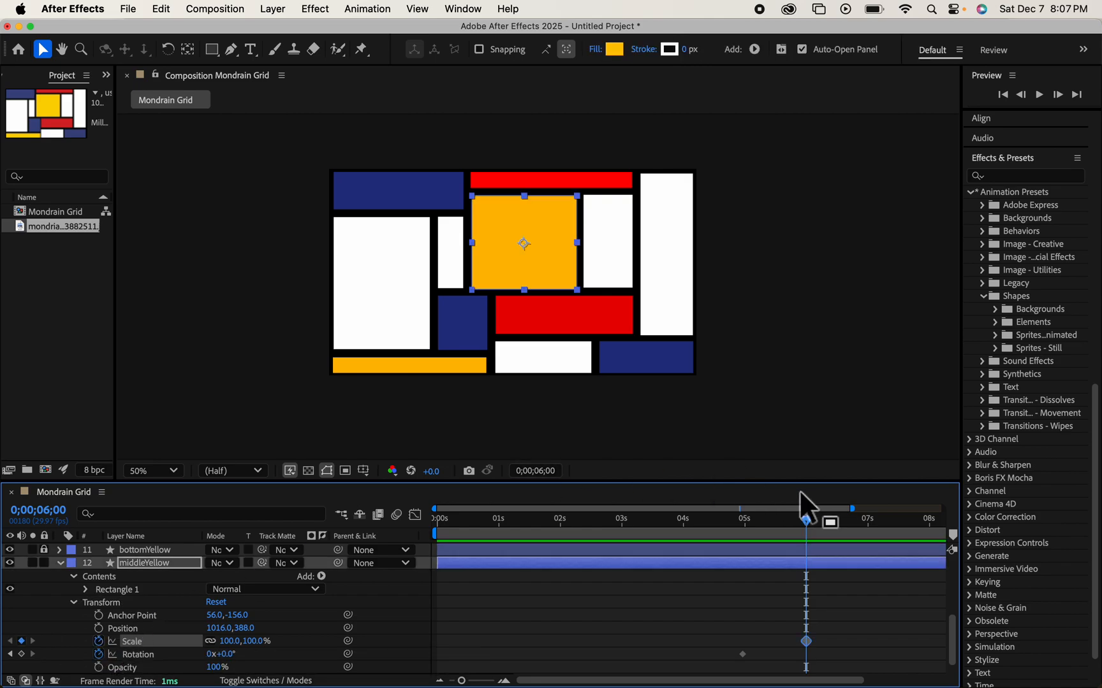
- At 0;00;00;00, set middleYellow's Scale to 376% so it fills the canvas, and collapse the layer's properties
left_click_drag(811, 523, 433, 537)
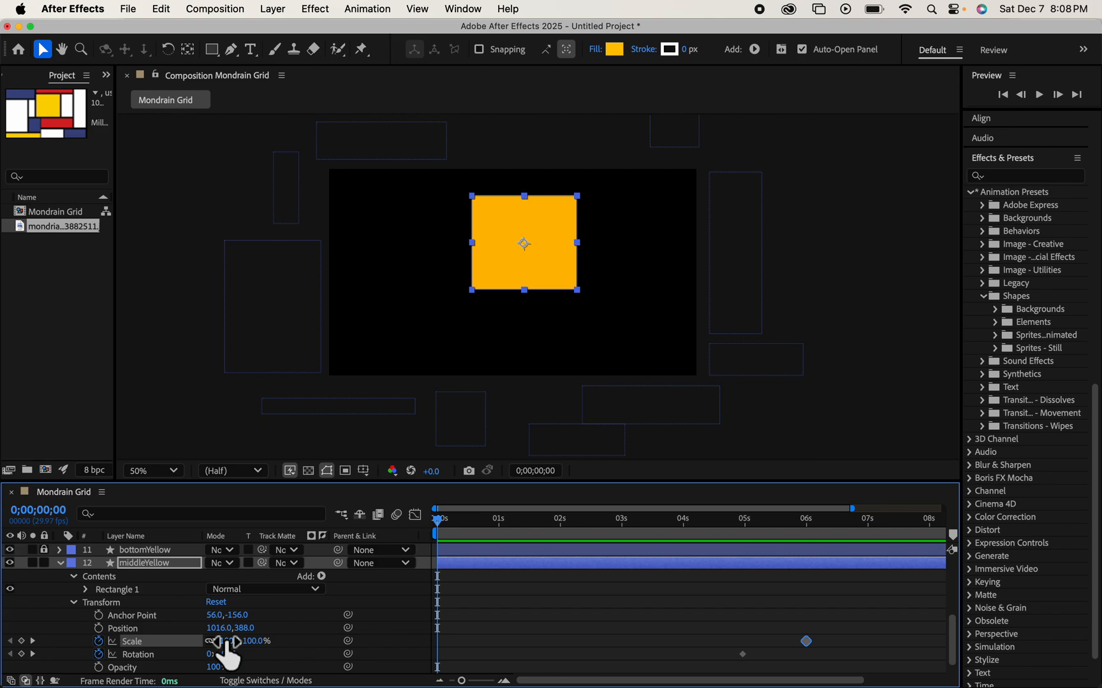
left_click_drag(226, 642, 418, 627)
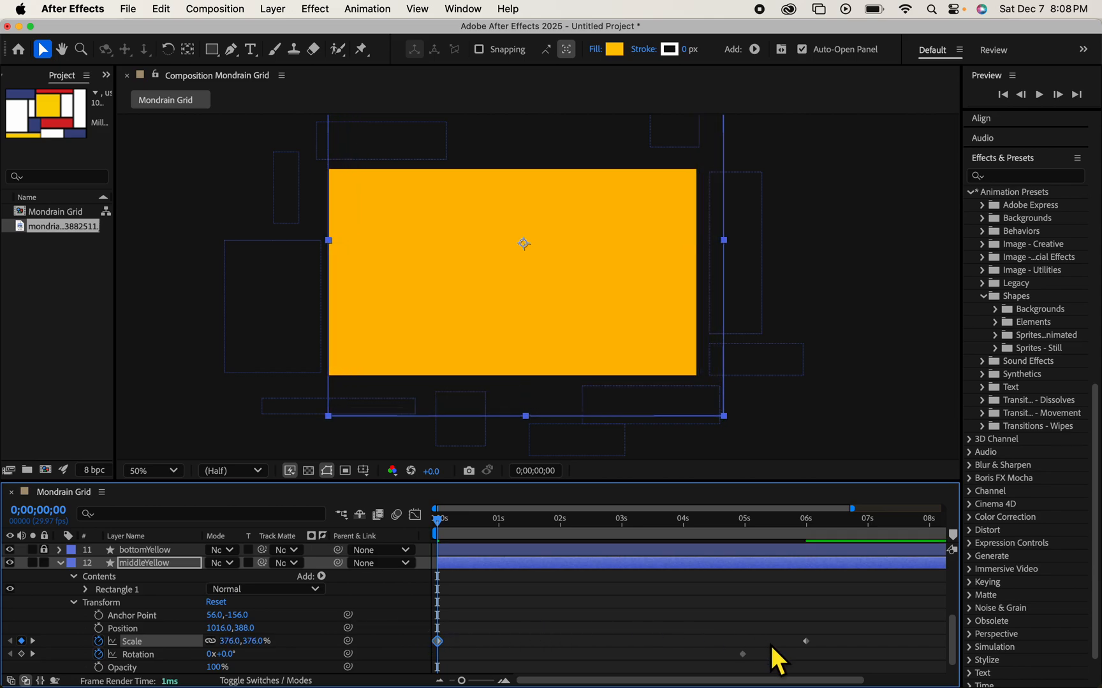
left_click(60, 563)
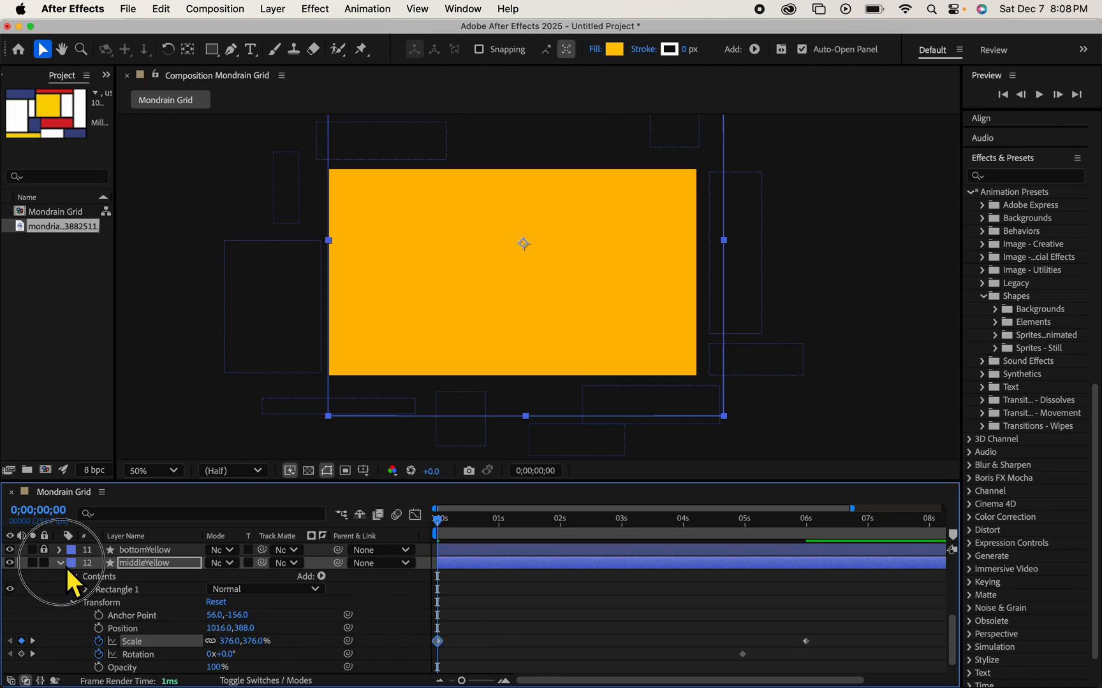
- Scrub the current time forward to 0;00;06;24 to check the yellow square's scale animation together with the grid
left_click(441, 529)
left_click_drag(441, 530, 854, 519)
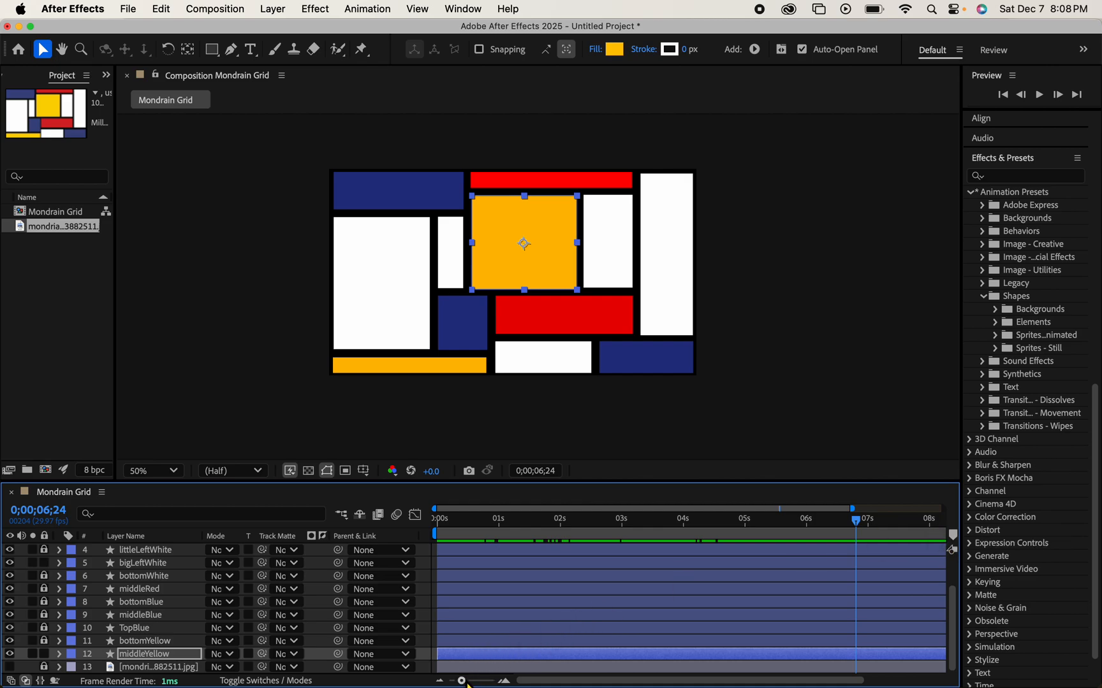
left_click_drag(467, 684, 459, 683)
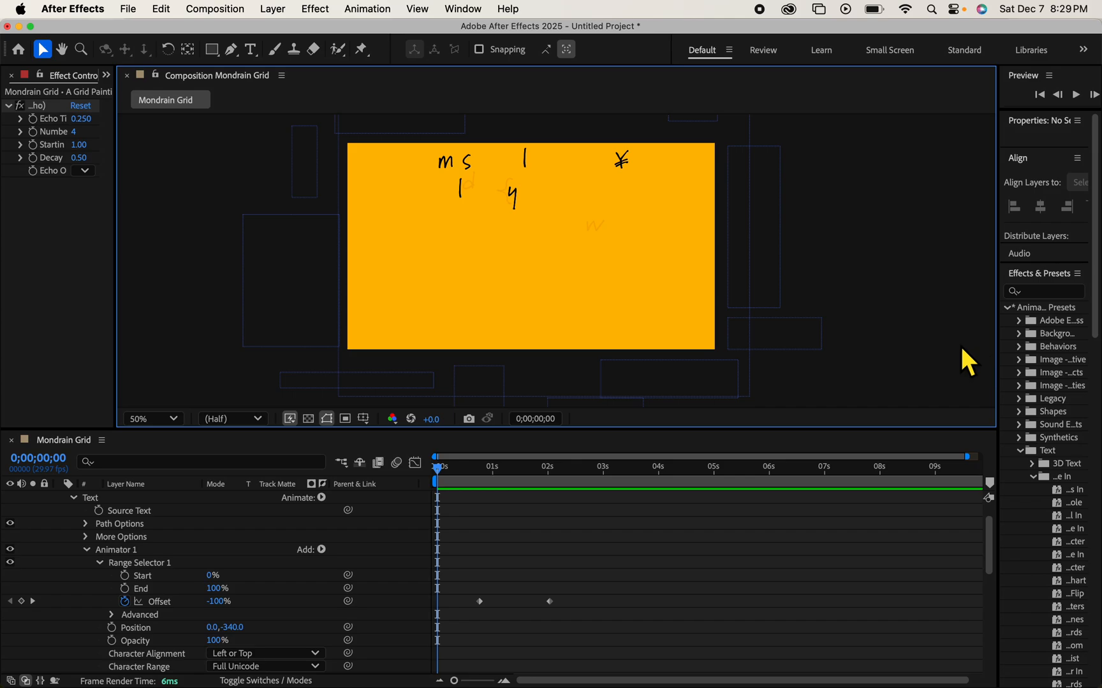
- Collapse the title text layer's properties and preview the whole animation from the start through the closing text
left_click(73, 498)
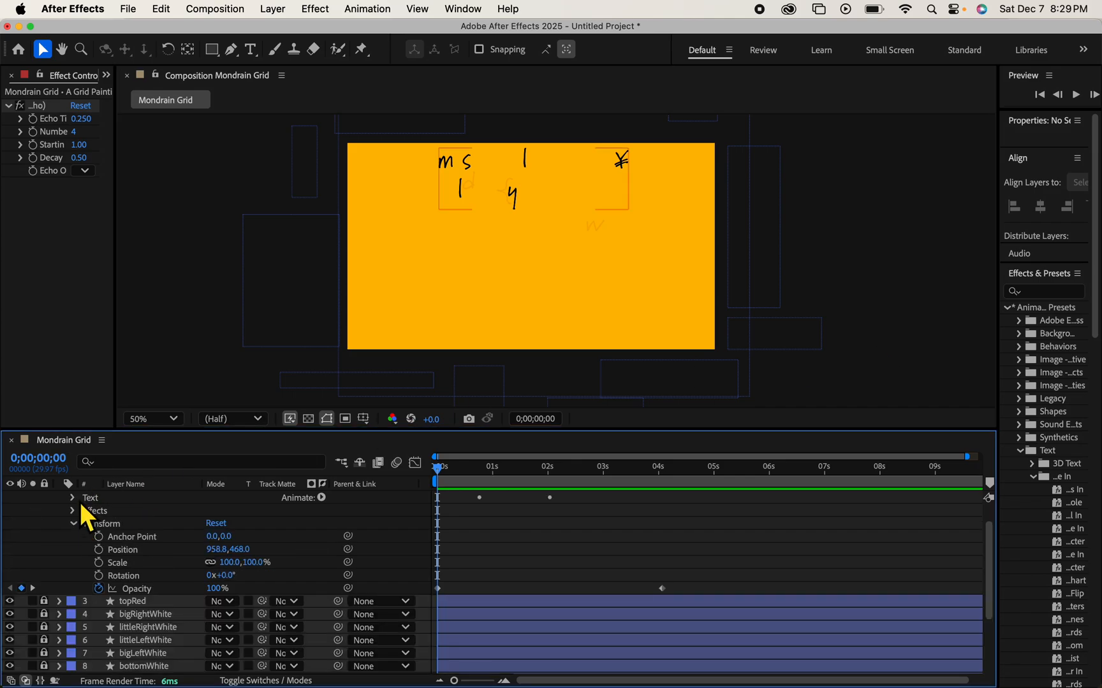
scroll(88, 520, "up", 2)
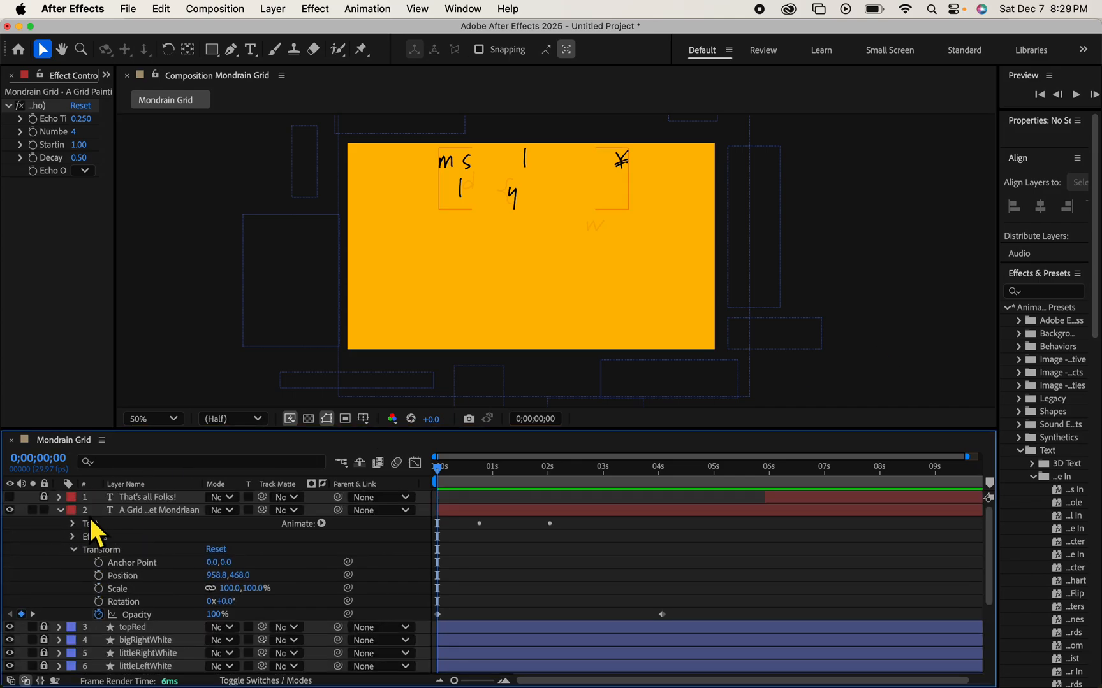
left_click(61, 510)
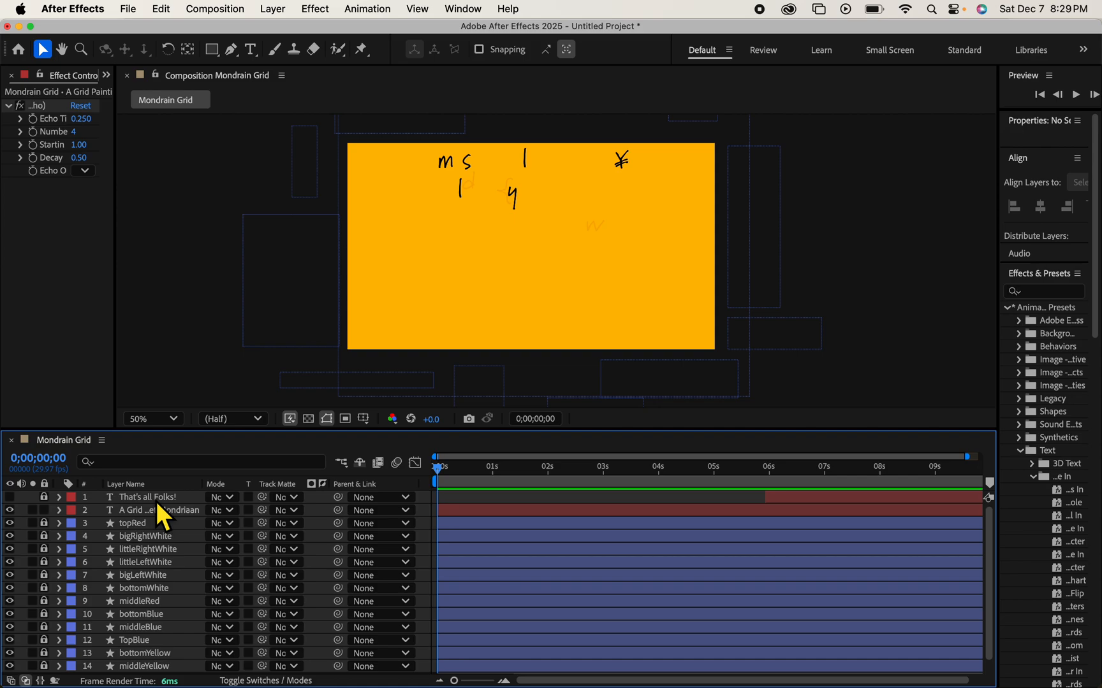
left_click(157, 341)
key("space")
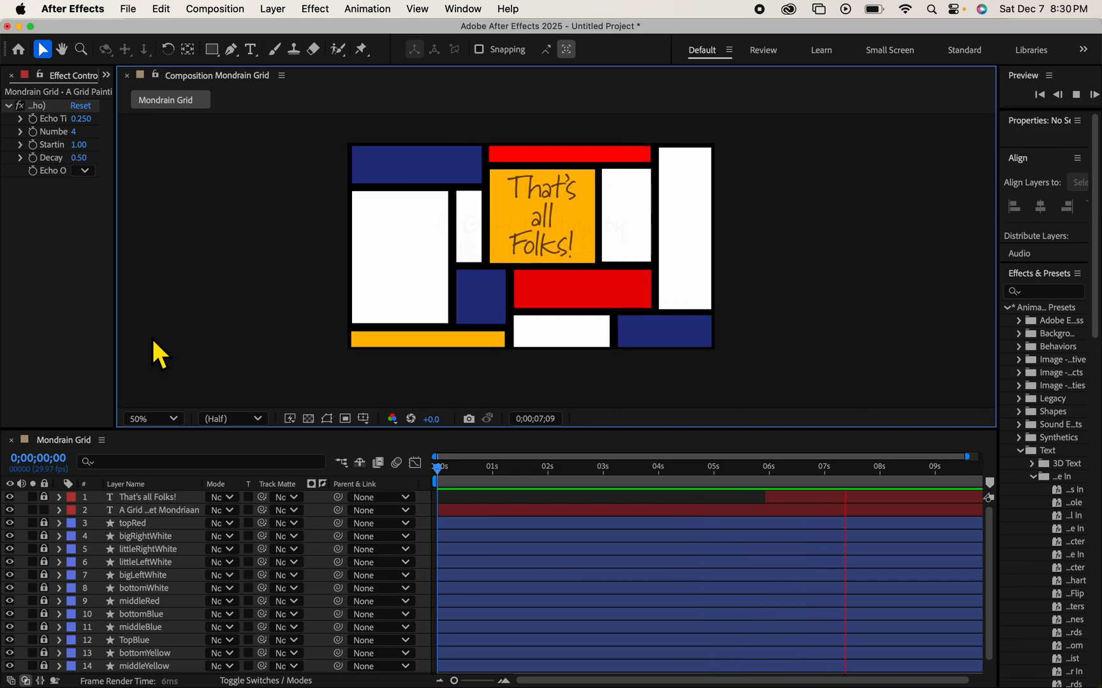
key("space")
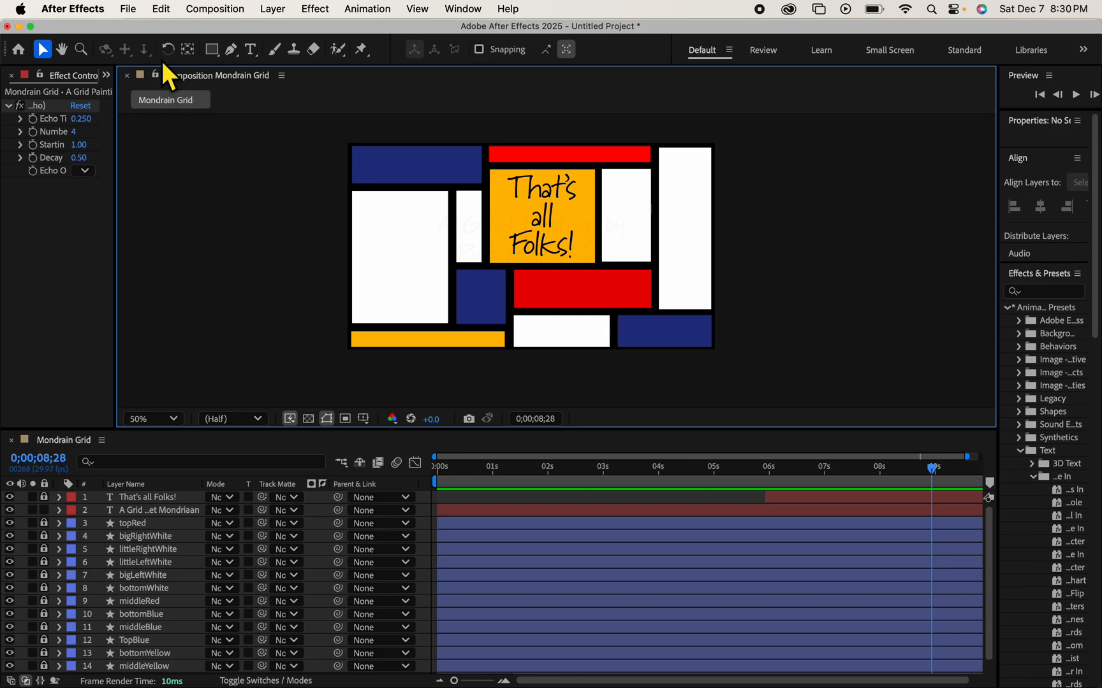
- Save the project as GridAnimation.aep in the Downloads folder
left_click(133, 9)
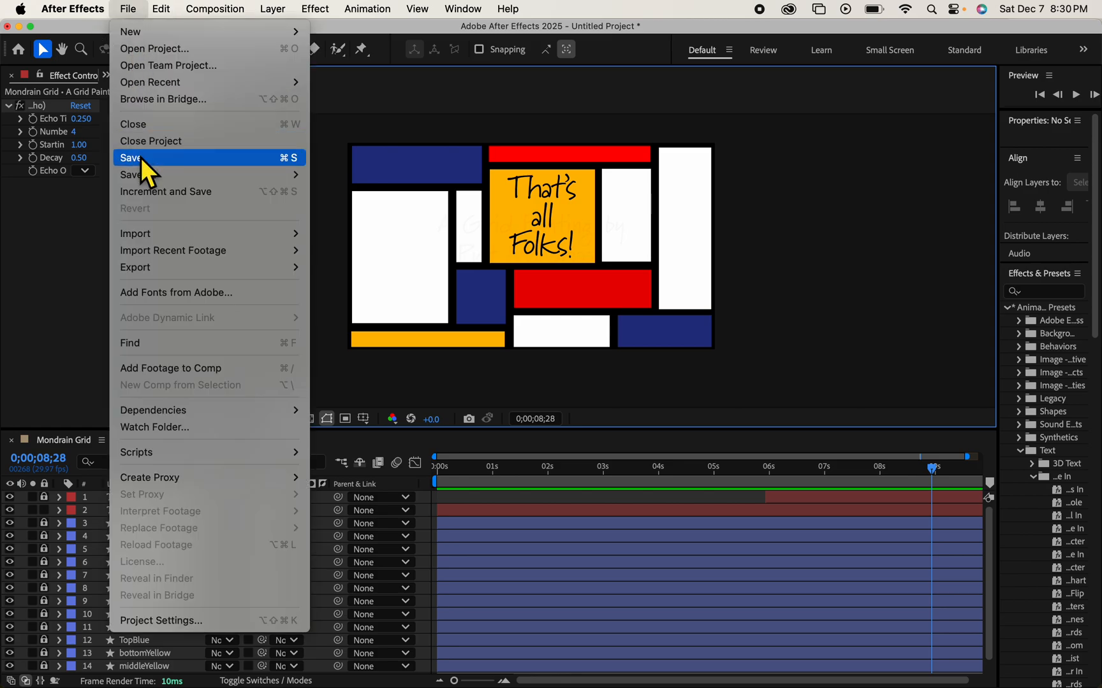
mouse_move(144, 177)
left_click(339, 179)
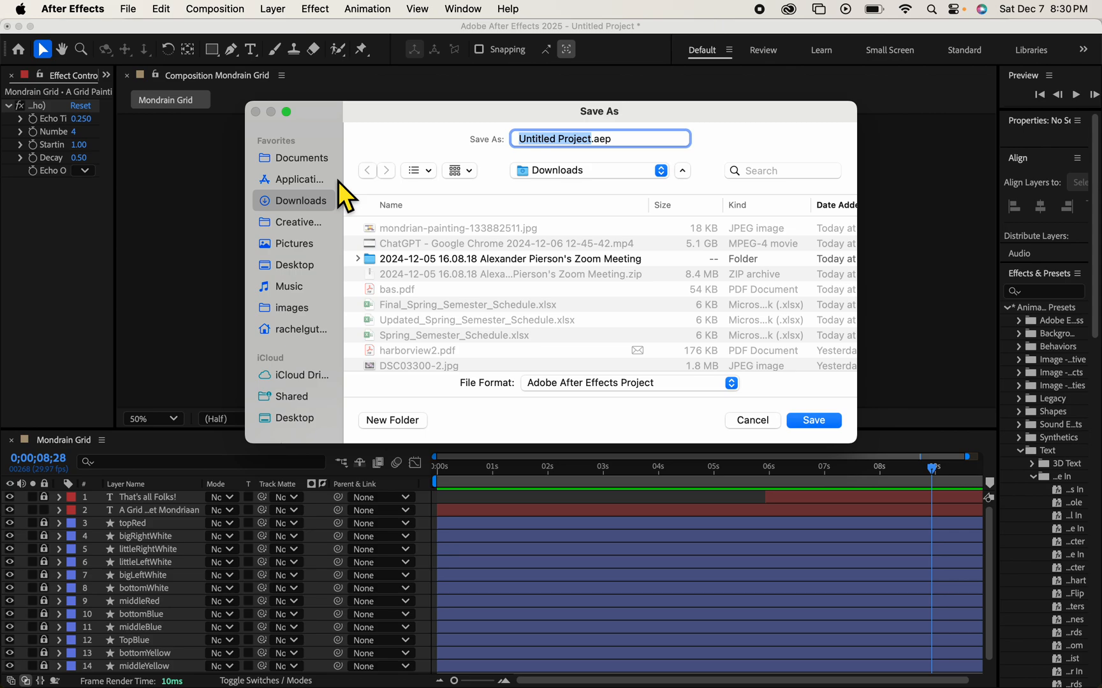
type("GridAnimatio")
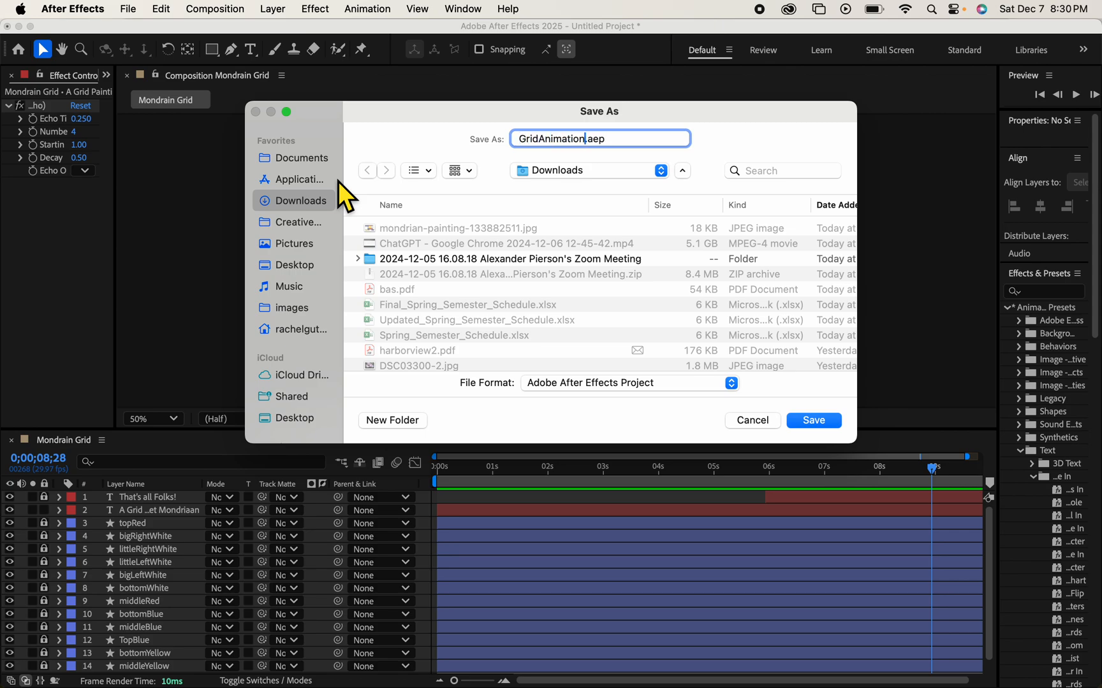
type("n")
left_click(838, 422)
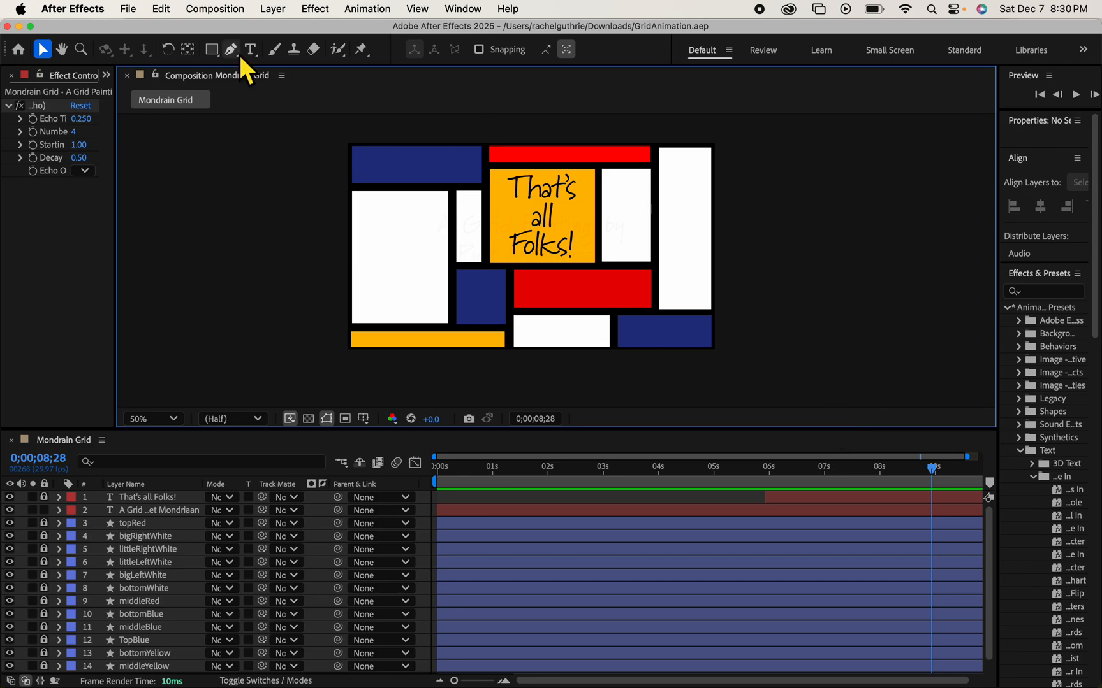
- Export the composition to the Adobe Media Encoder queue and allow Media Encoder to access the Documents folder
left_click(132, 10)
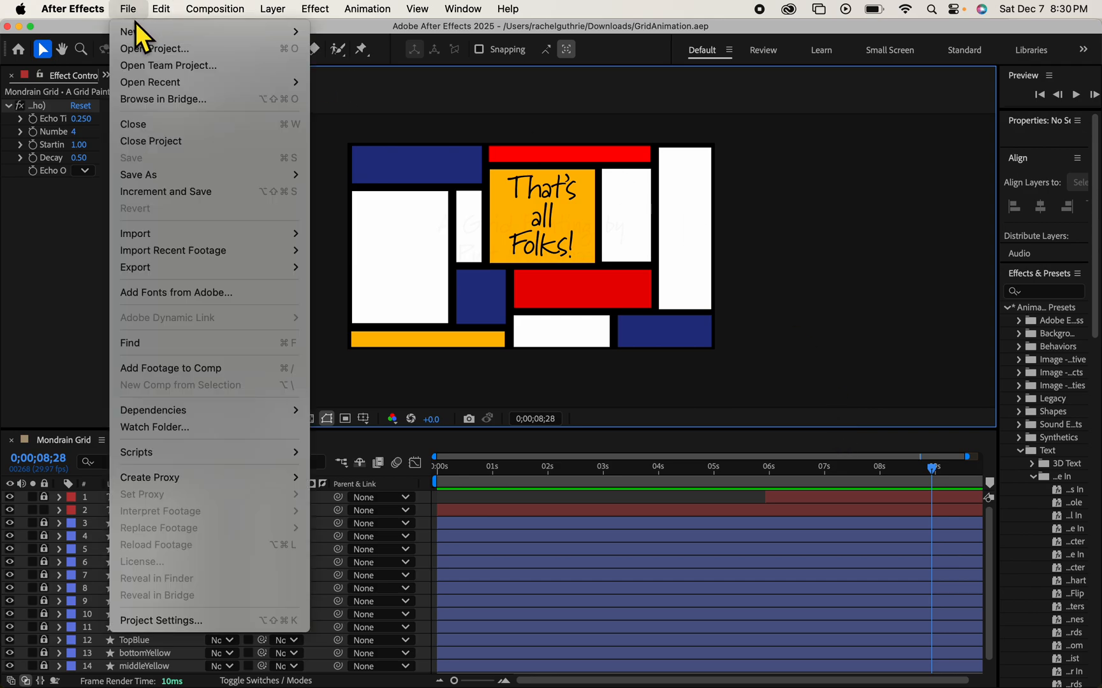
mouse_move(137, 269)
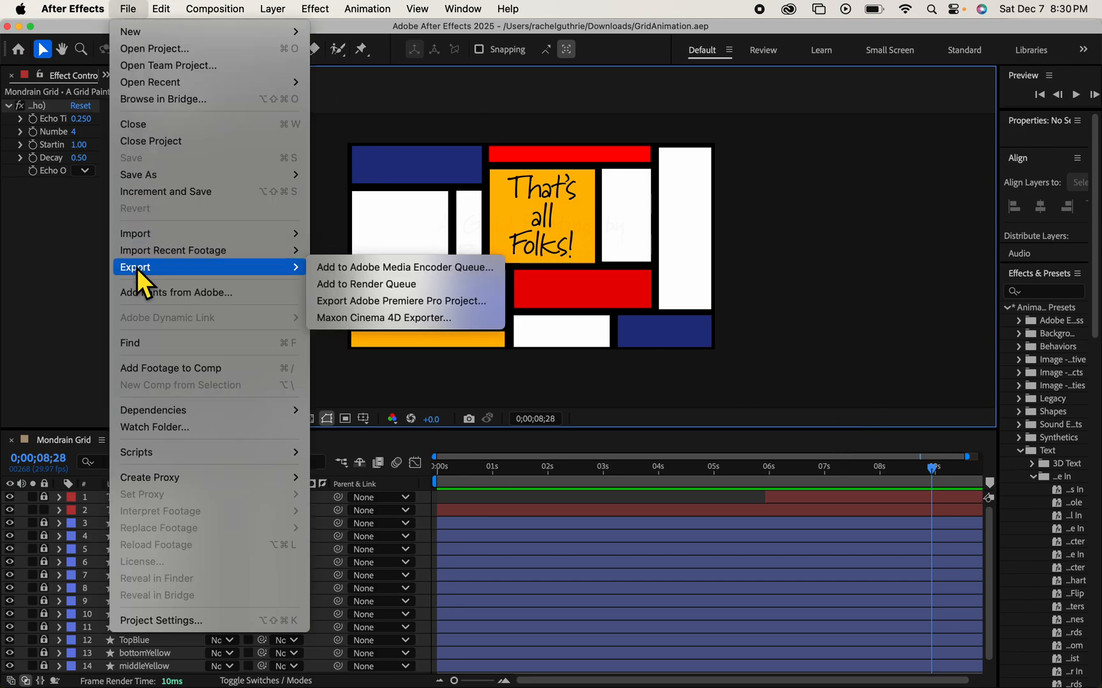
left_click(387, 275)
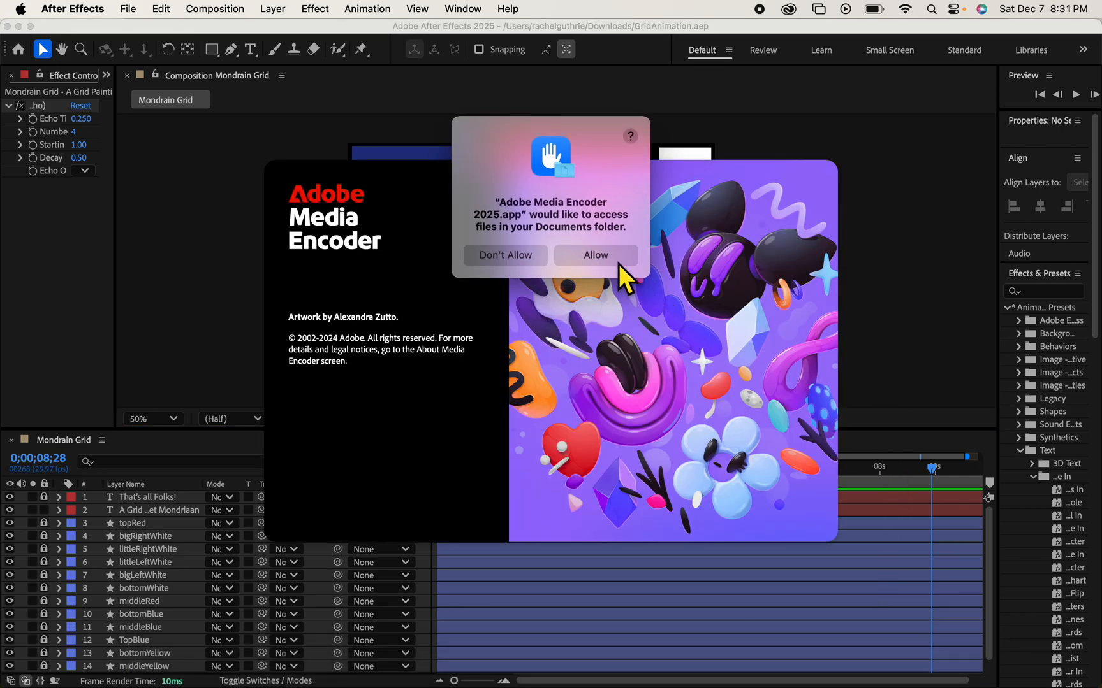
left_click(615, 263)
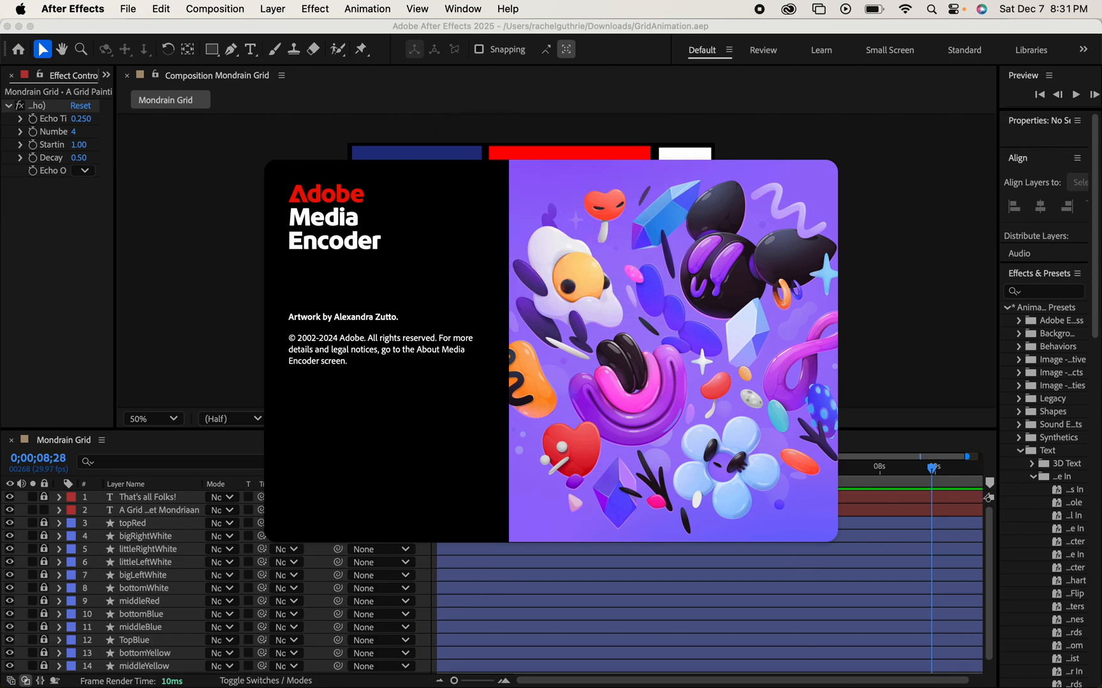
mouse_move(812, 668)
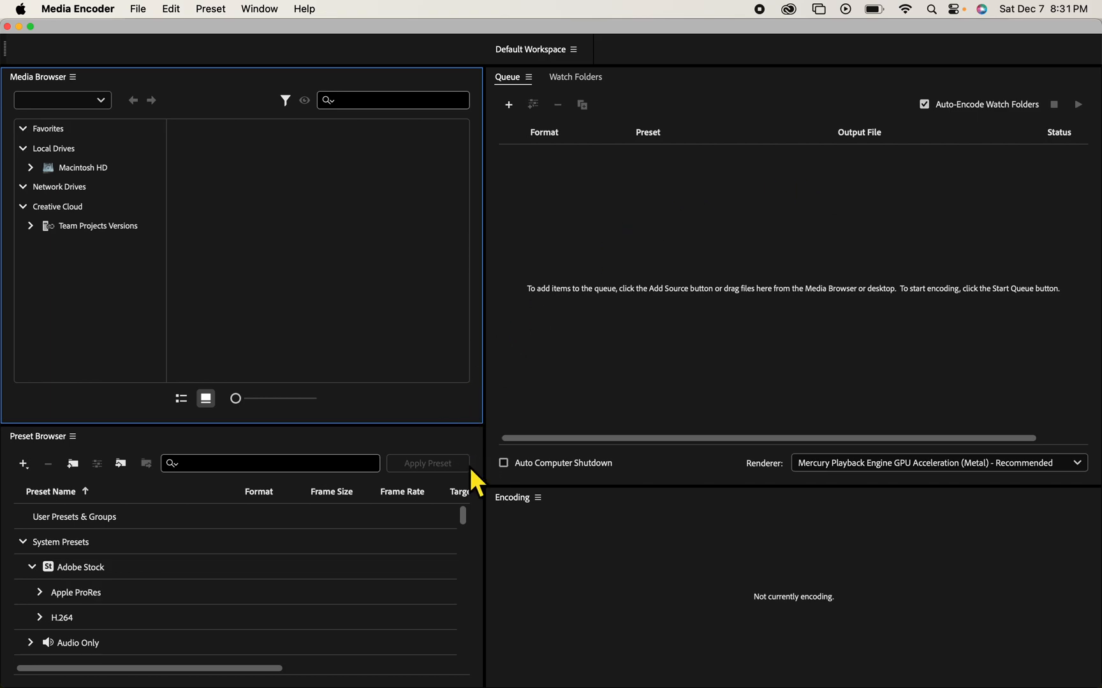
- Expand the Social Media presets under Web Video and select YouTube 1080p Full HD
left_click_drag(467, 518, 466, 682)
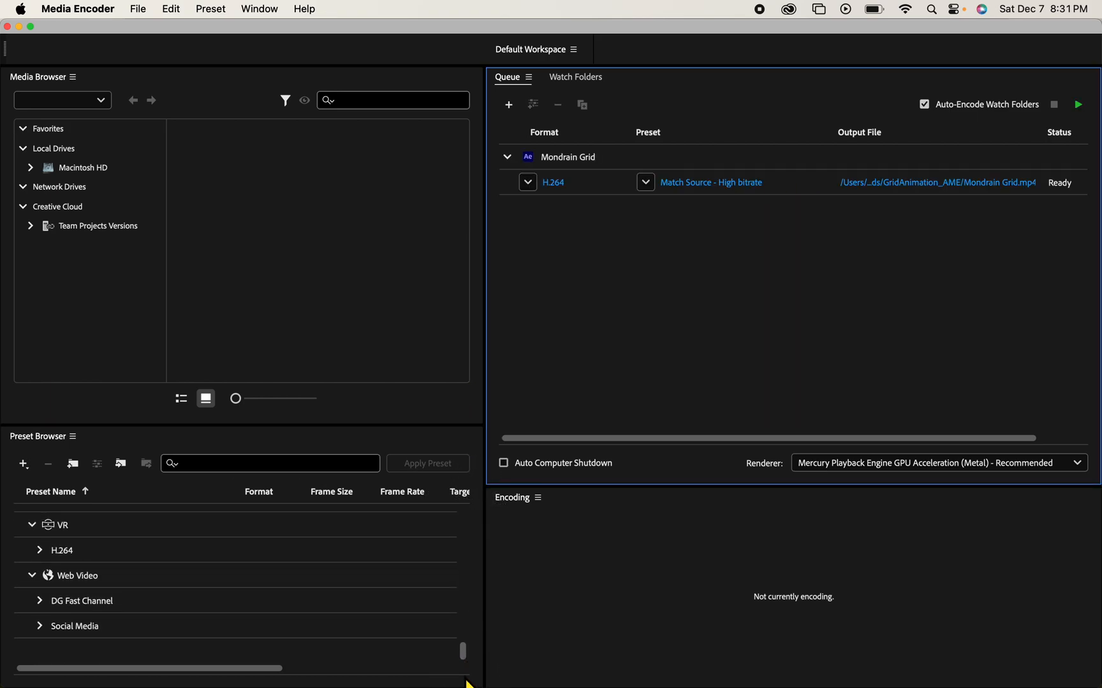
left_click(42, 628)
left_click_drag(469, 614, 463, 657)
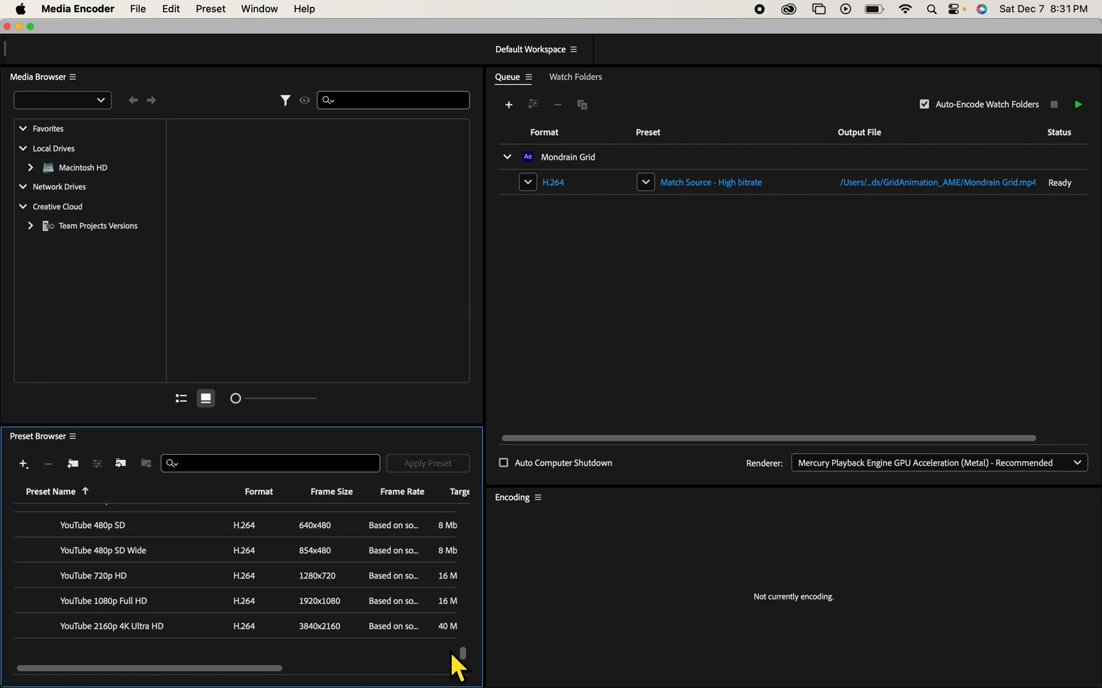
left_click(112, 599)
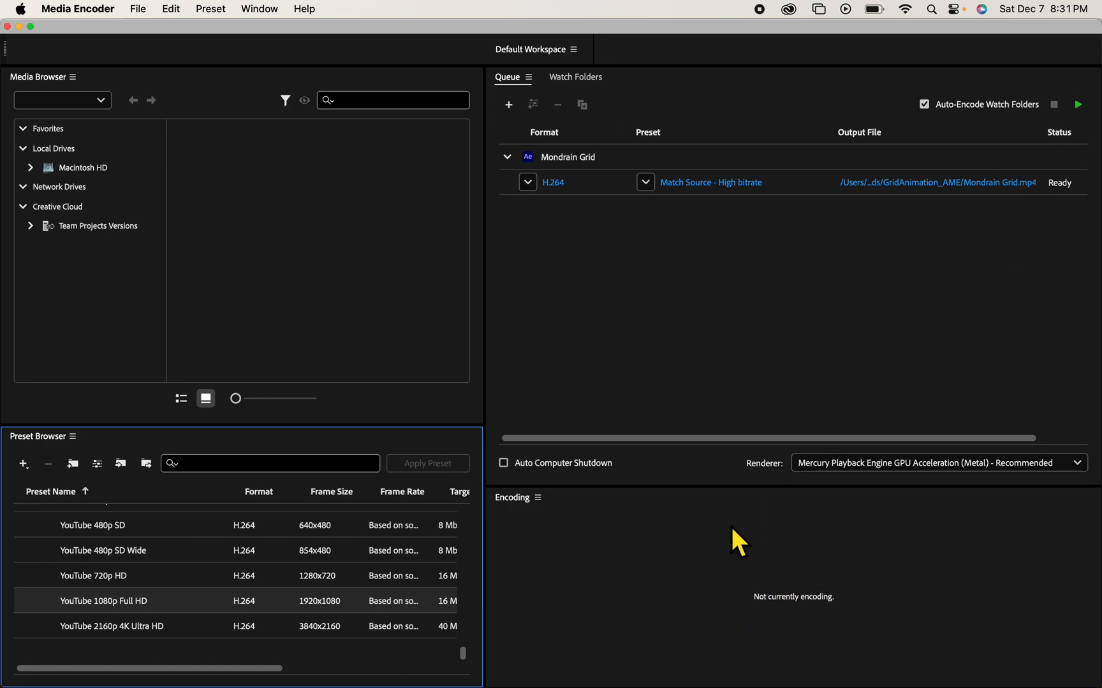
- Encode the queued Mondrain Grid composition as H.264, and close the Media Encoder and After Effects windows
left_click(1078, 105)
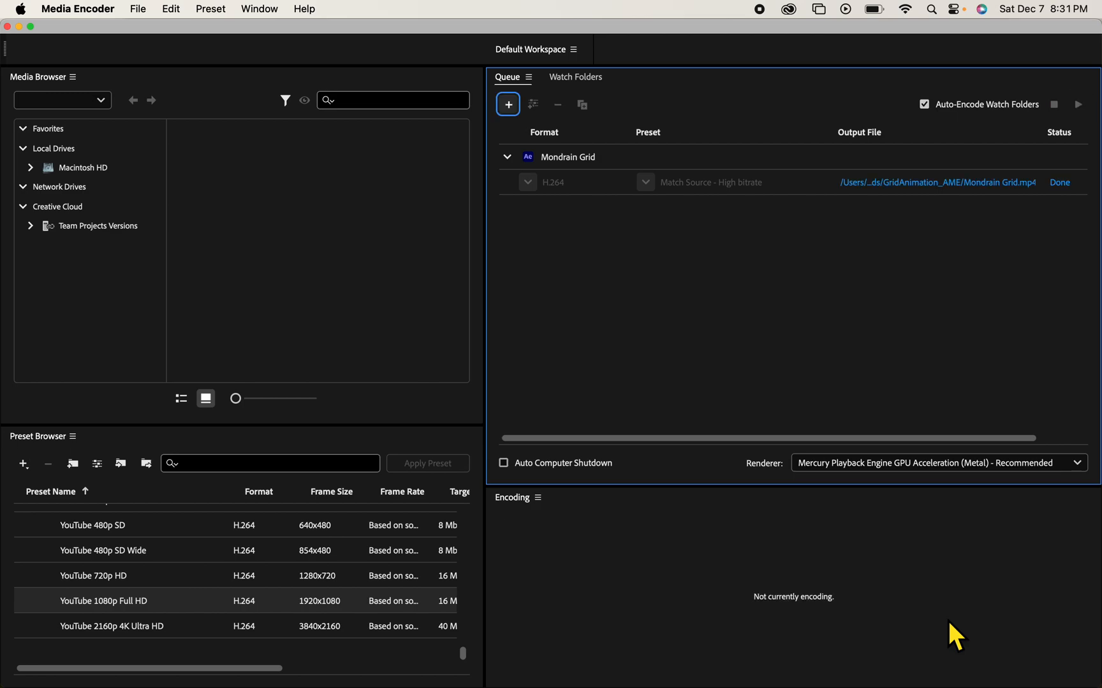
left_click(8, 27)
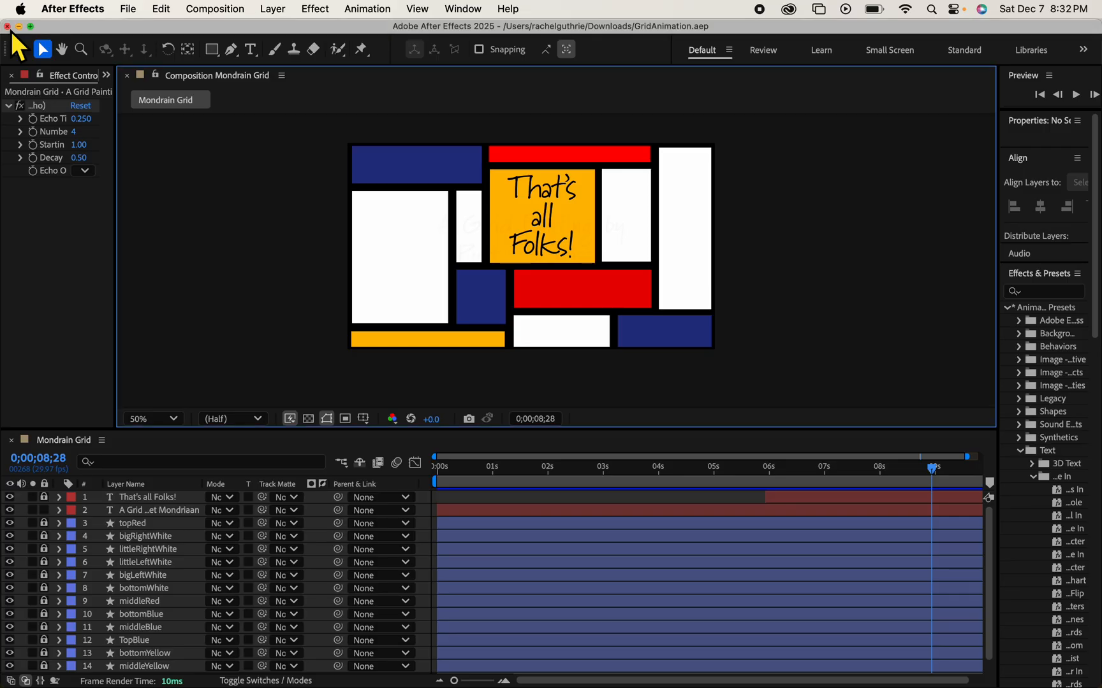
left_click(7, 27)
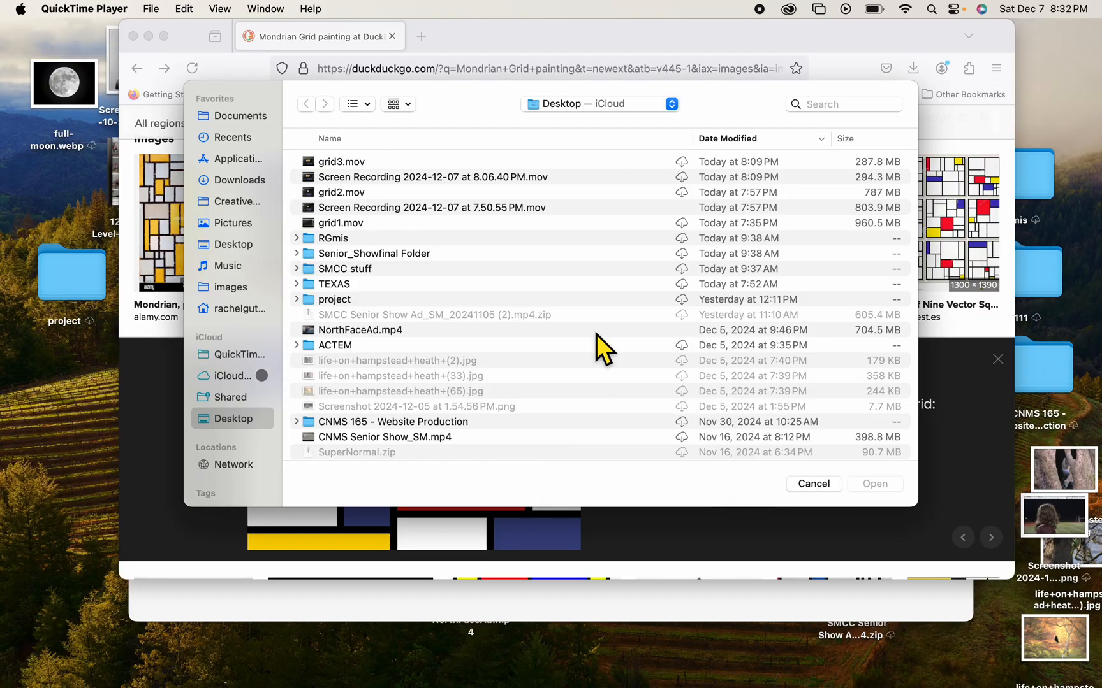
- In QuickTime Player's file chooser, locate and select Mondrain Grid.mp4 in the GridAnimation_AME folder within Downloads
left_click(236, 181)
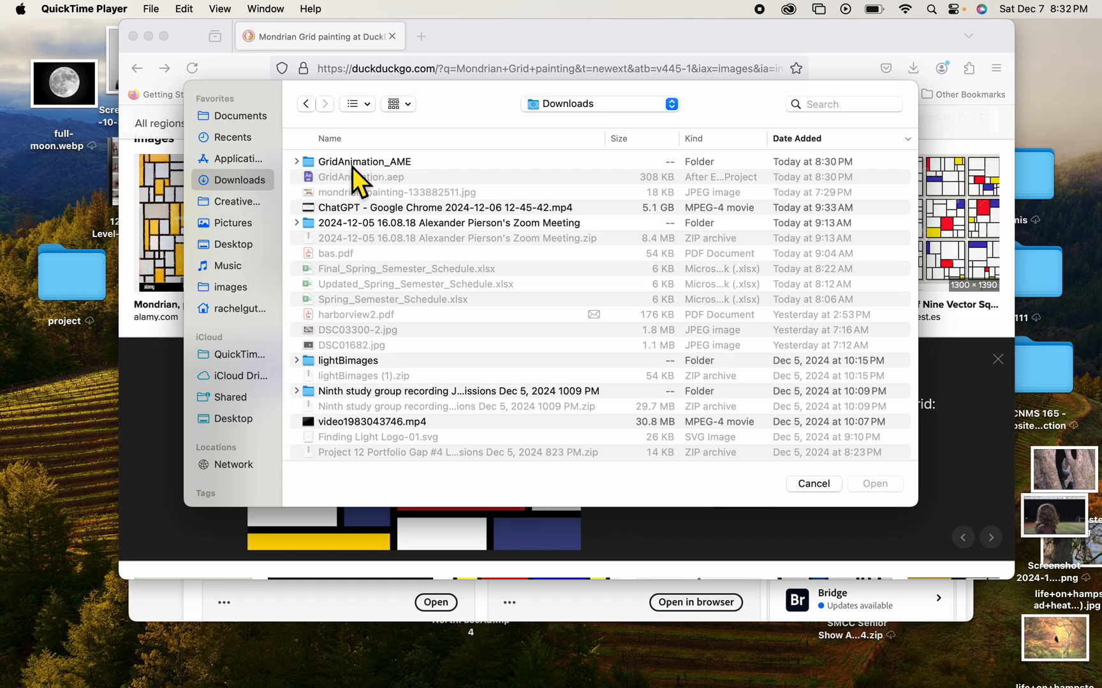
left_click(299, 164)
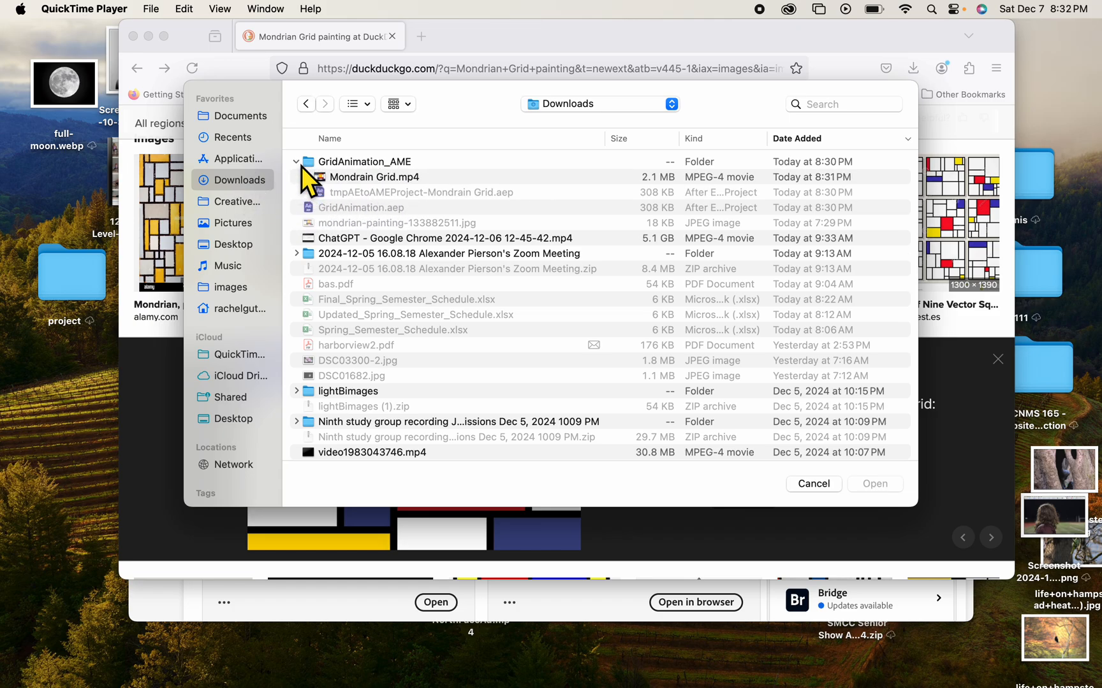
left_click(382, 179)
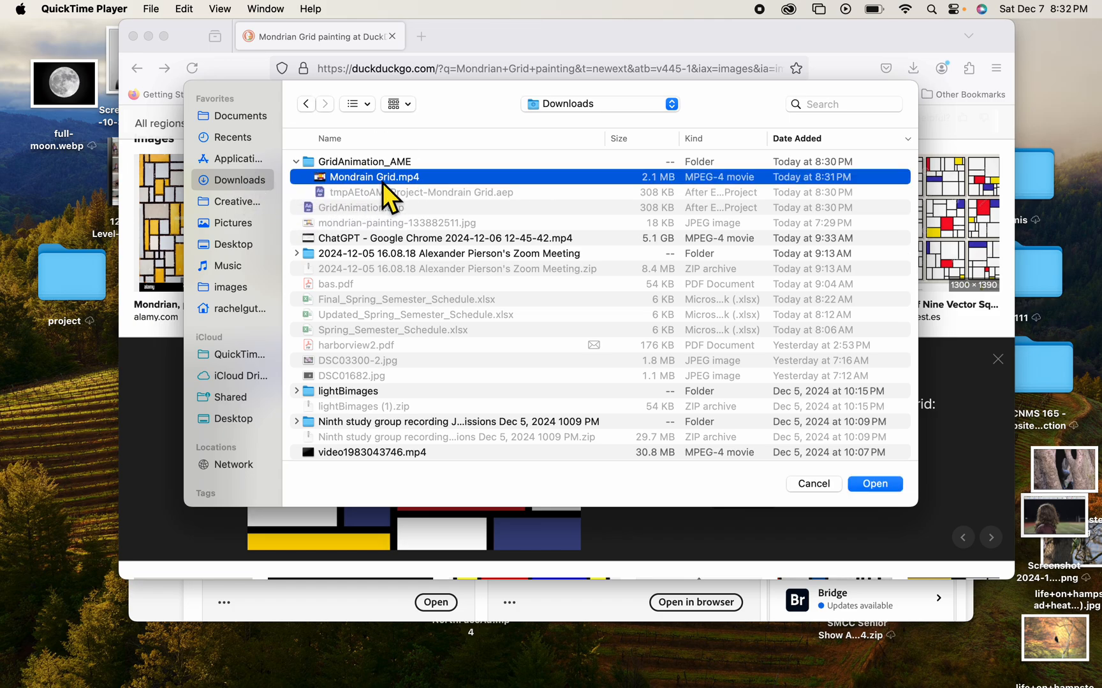
- Switch to Firefox and open YouTube in a new tab
left_click(461, 36)
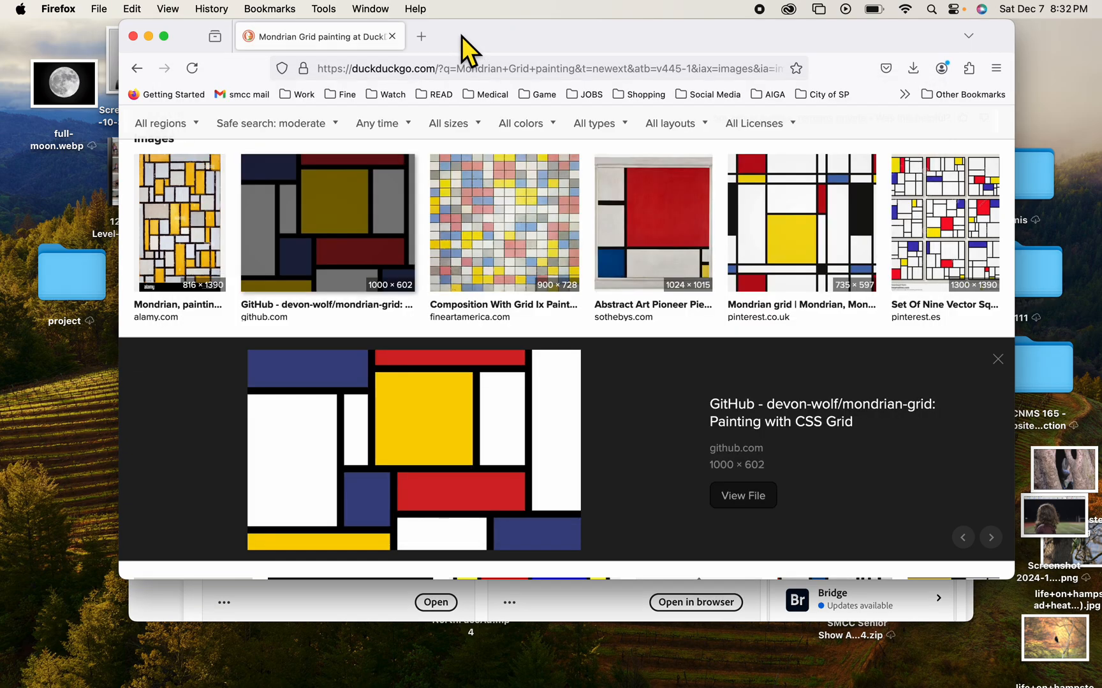
left_click(427, 39)
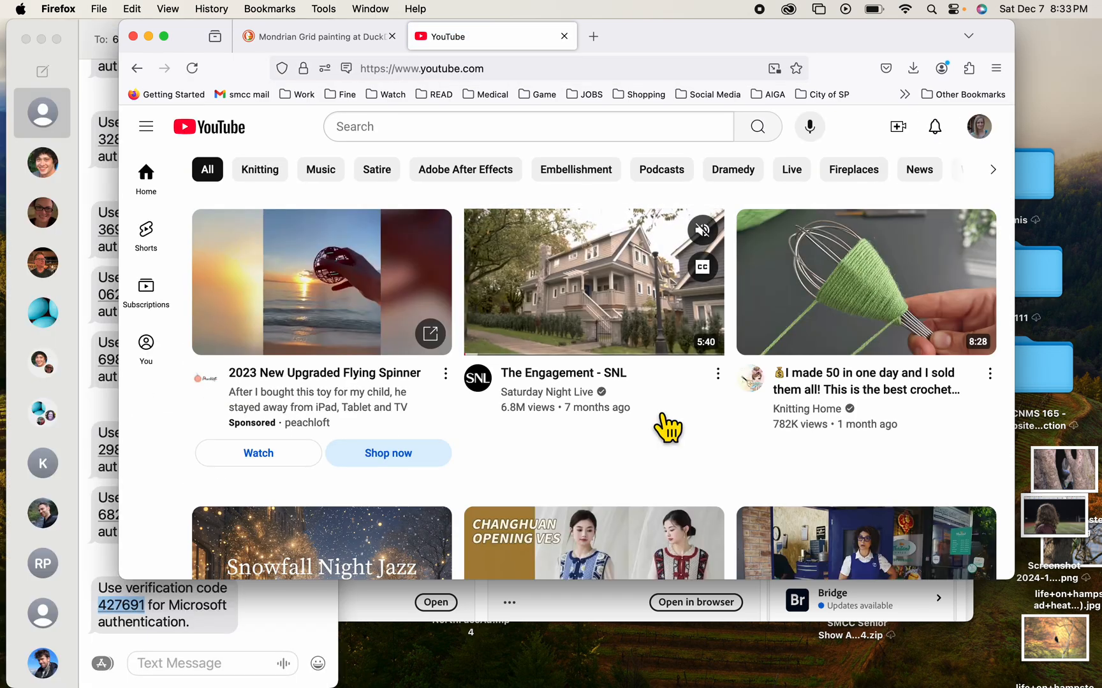
- Start a YouTube video upload and add Mondrain Grid.mp4 from the open QuickTime Player file chooser
left_click(898, 130)
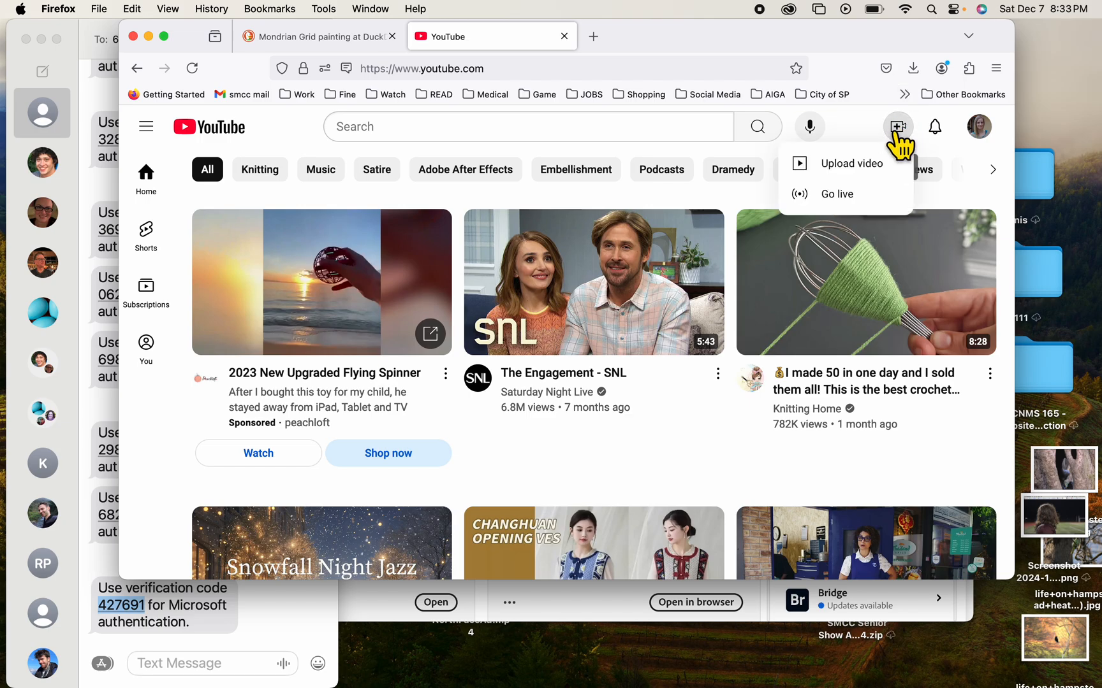
left_click(862, 168)
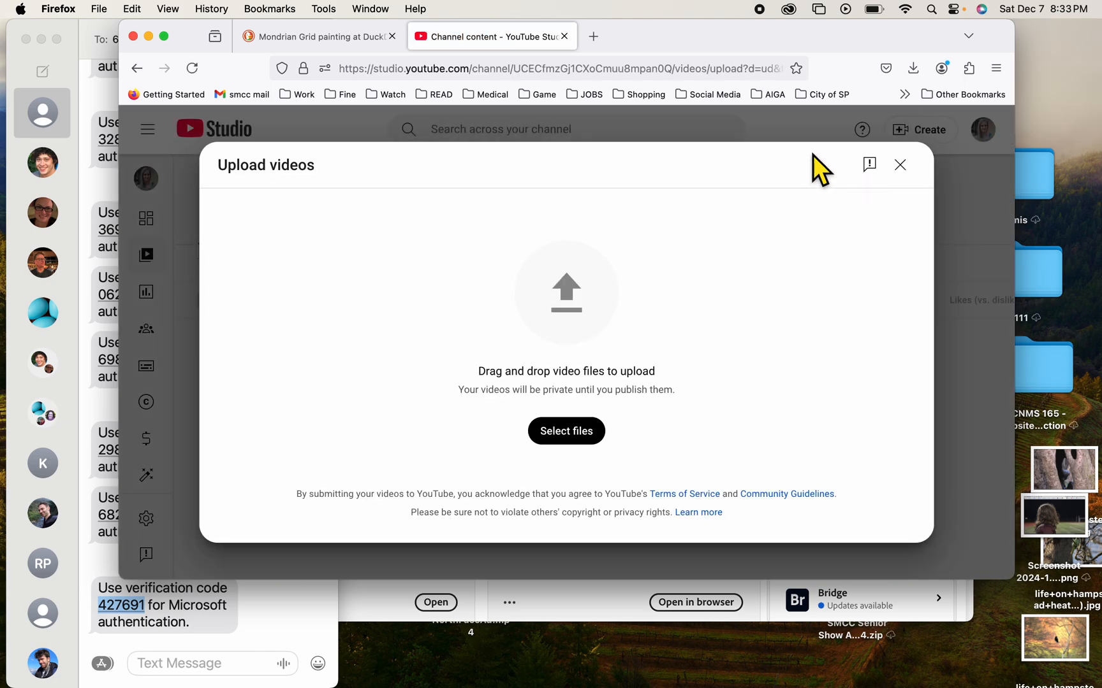
left_click_drag(703, 41, 705, 193)
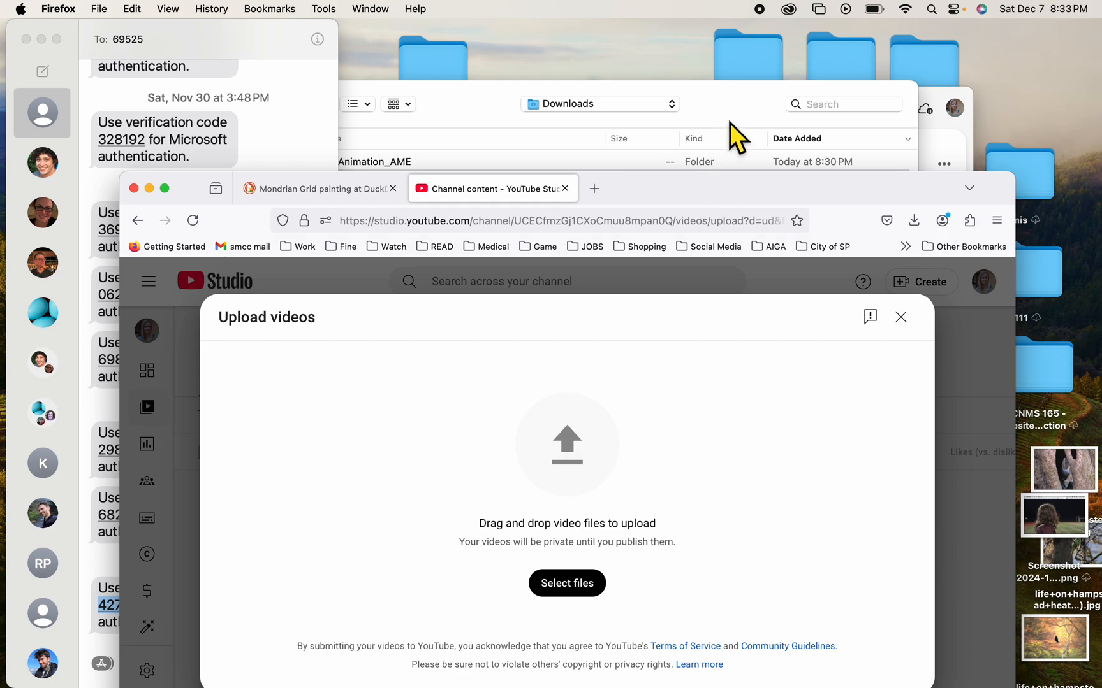
left_click(730, 103)
left_click_drag(344, 181, 560, 567)
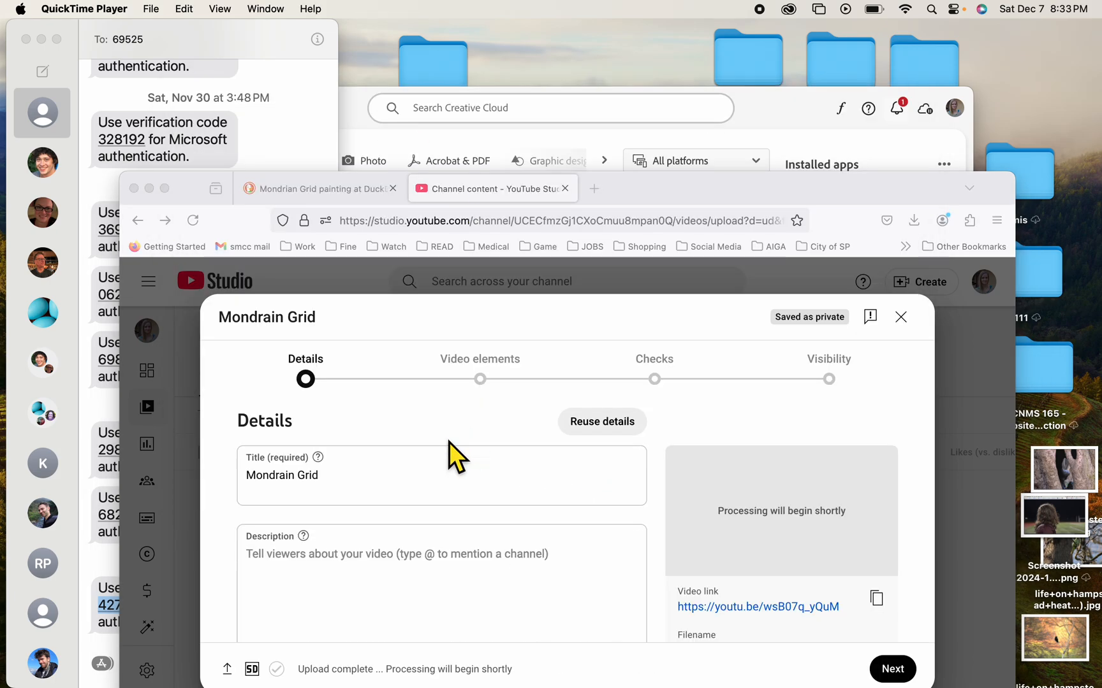
left_click_drag(895, 197, 849, 46)
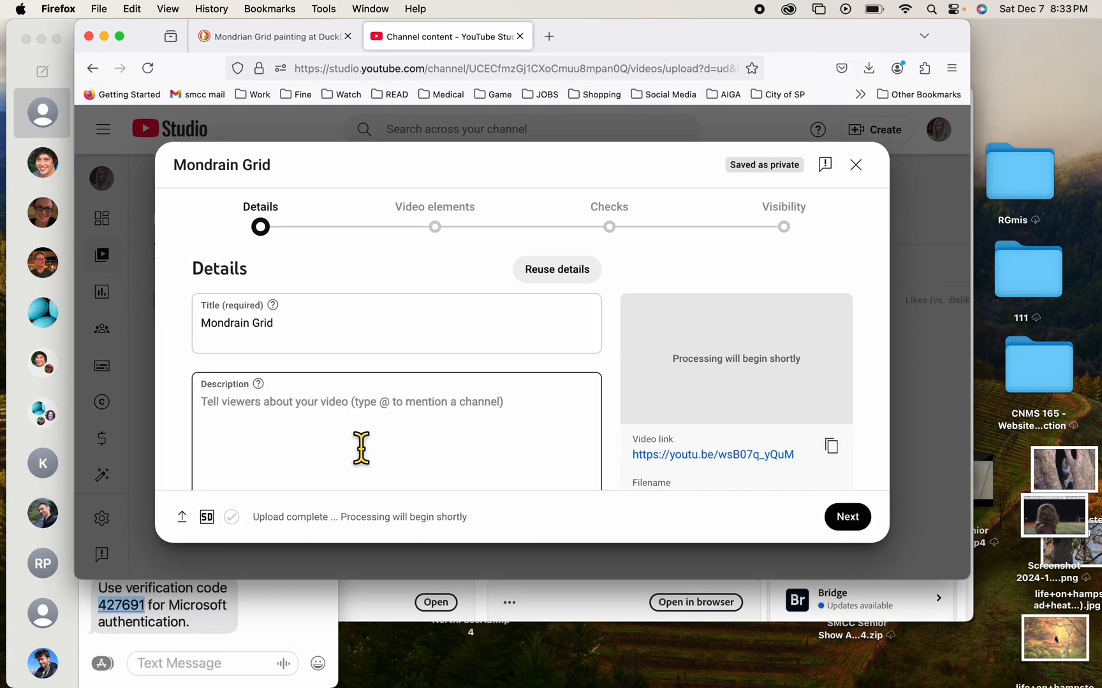
- Add the uploaded video to the CNMS 111 playlist
scroll(362, 448, "down", 5)
scroll(361, 448, "down", 5)
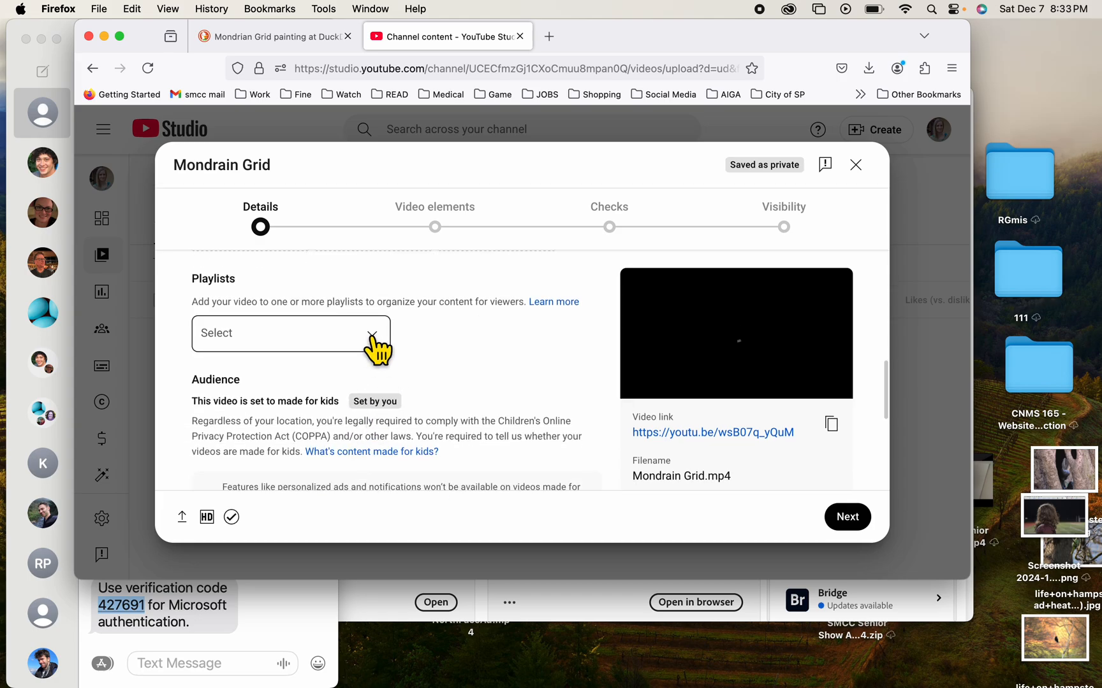
left_click(373, 341)
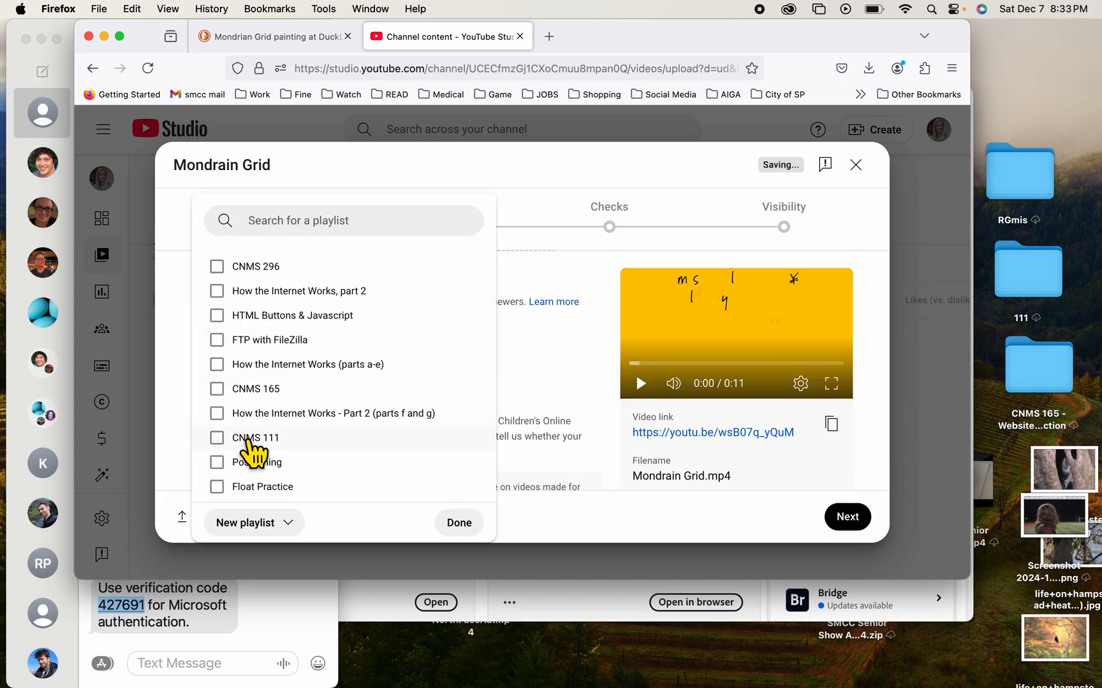
scroll(445, 442, "down", 3)
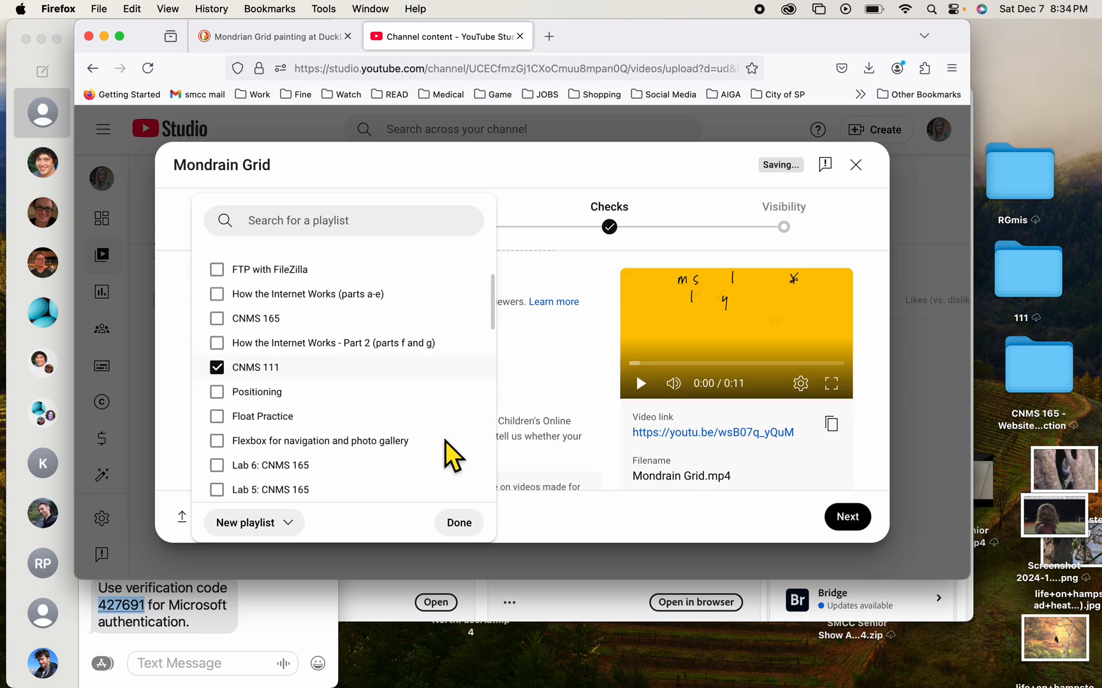
left_click(457, 524)
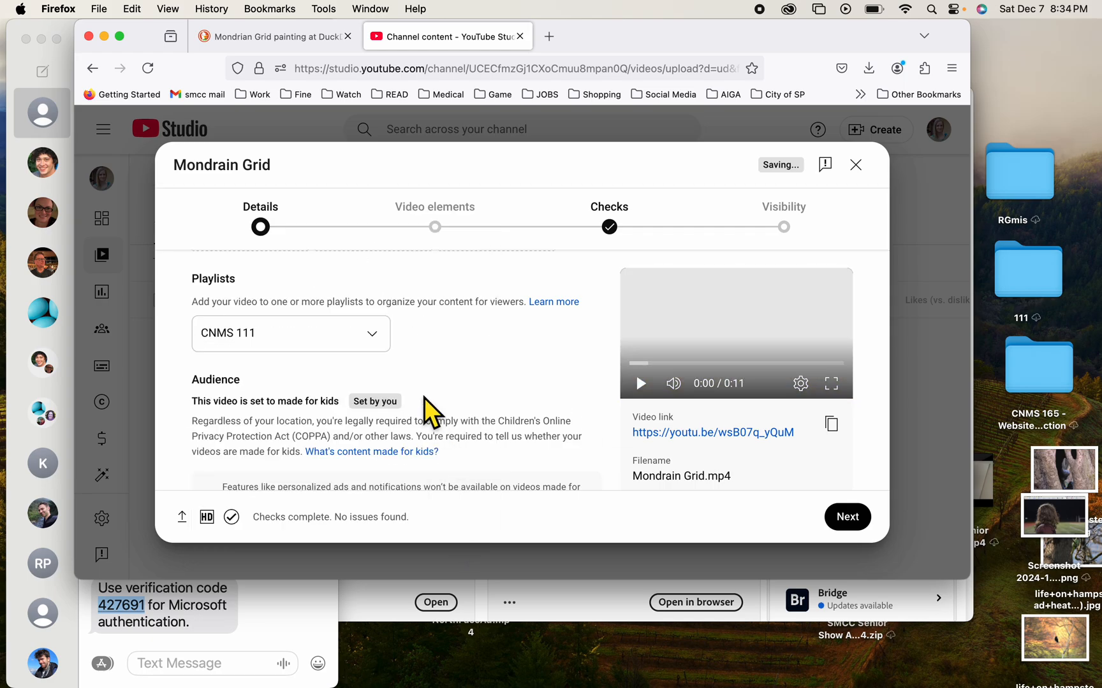
- Keep the audience set to made for kids and advance through the video elements and checks to the visibility settings
scroll(425, 398, "down", 2)
scroll(425, 398, "down", 3)
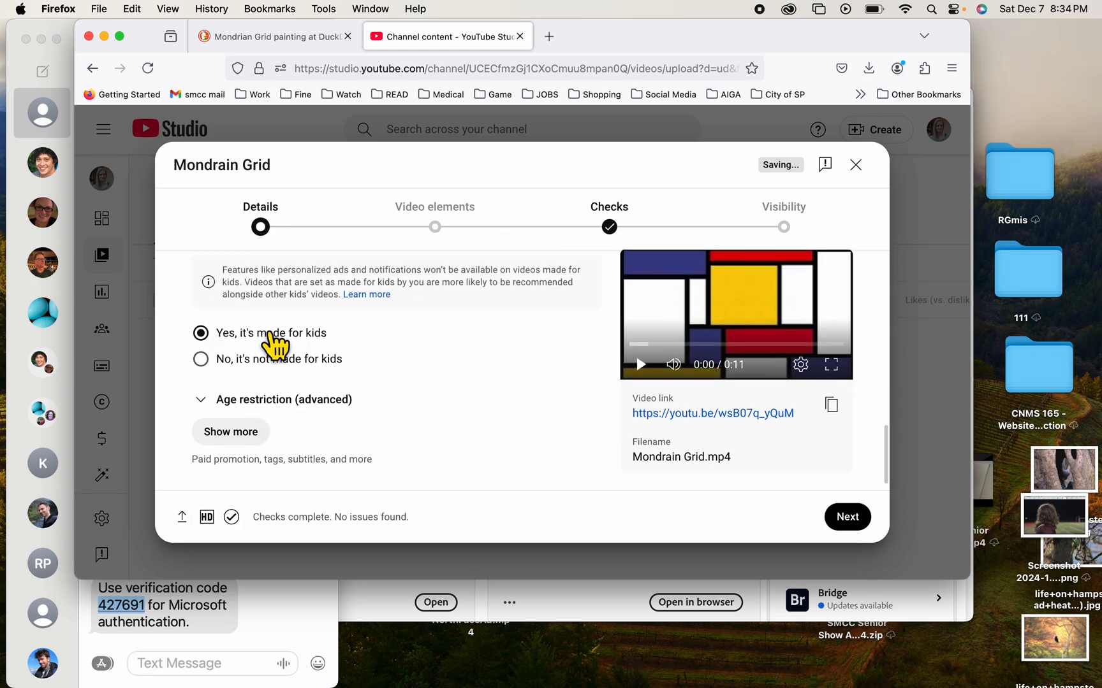
left_click(850, 519)
left_click(849, 524)
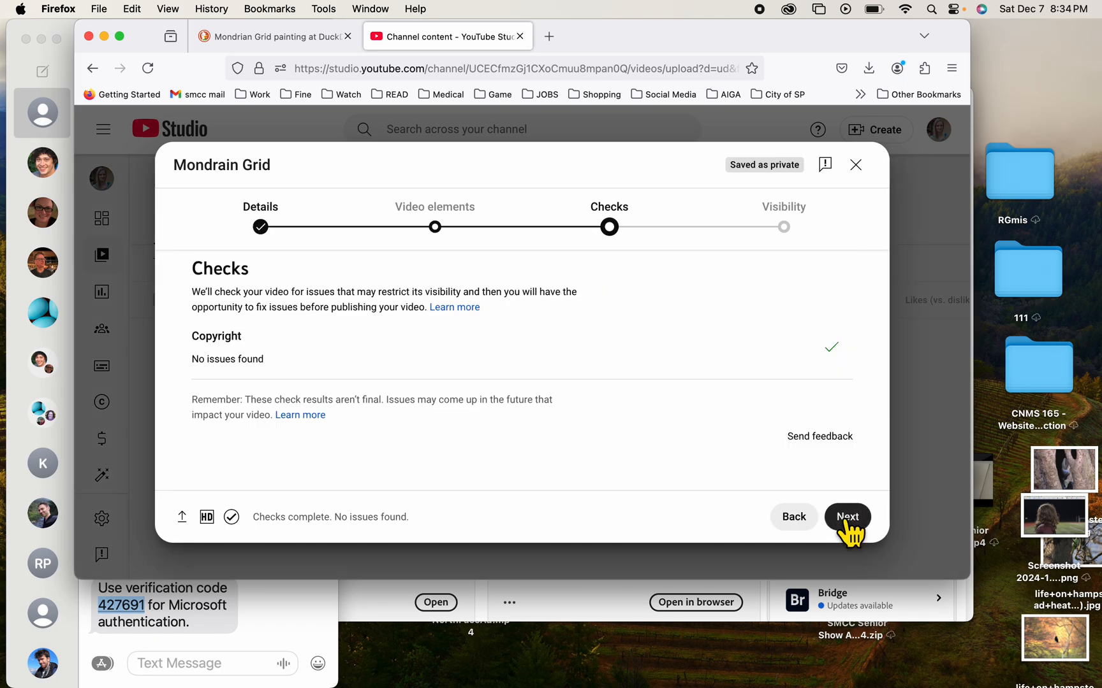
left_click(848, 521)
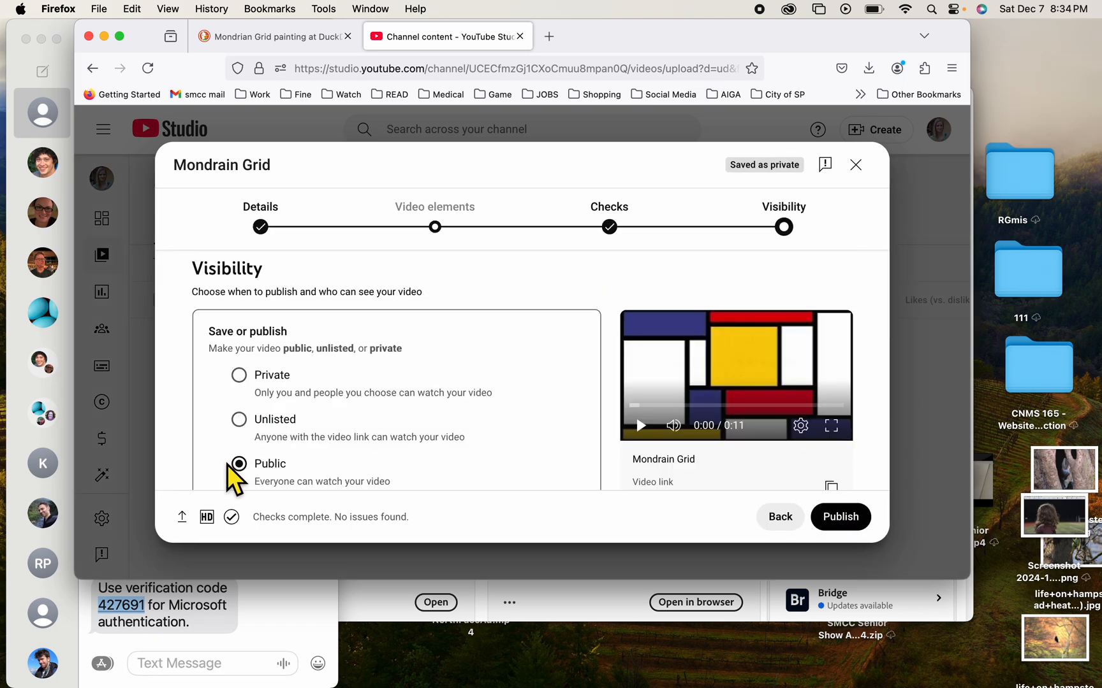
- Publish the video with Public visibility, then copy its share link and close the confirmation dialog
left_click(840, 518)
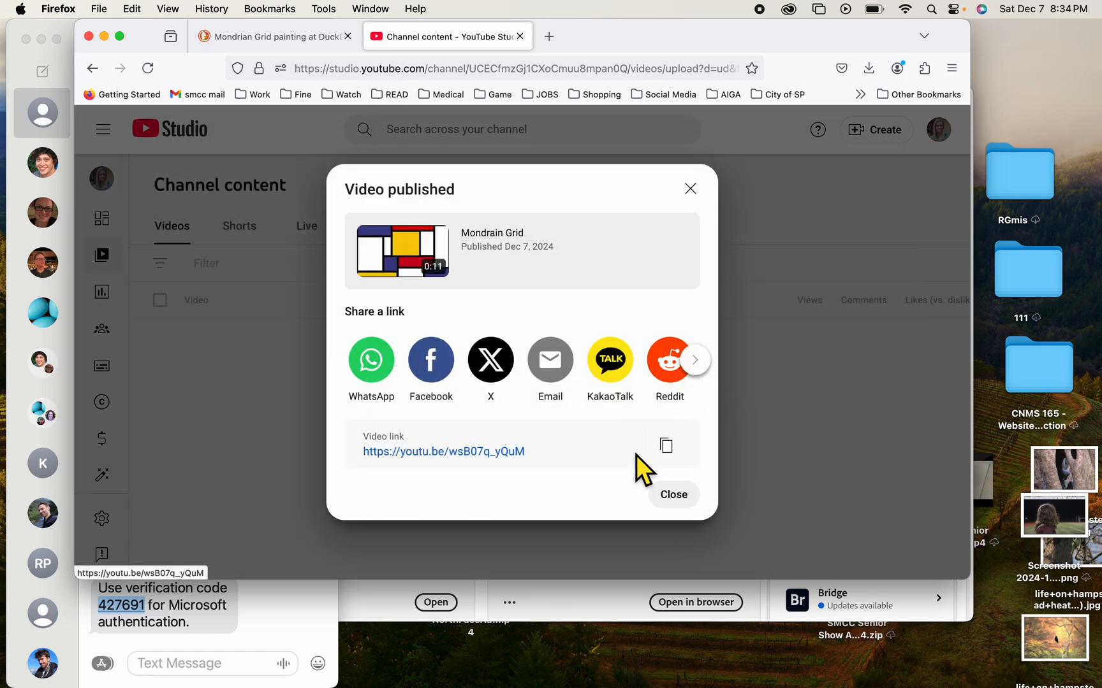
left_click(665, 446)
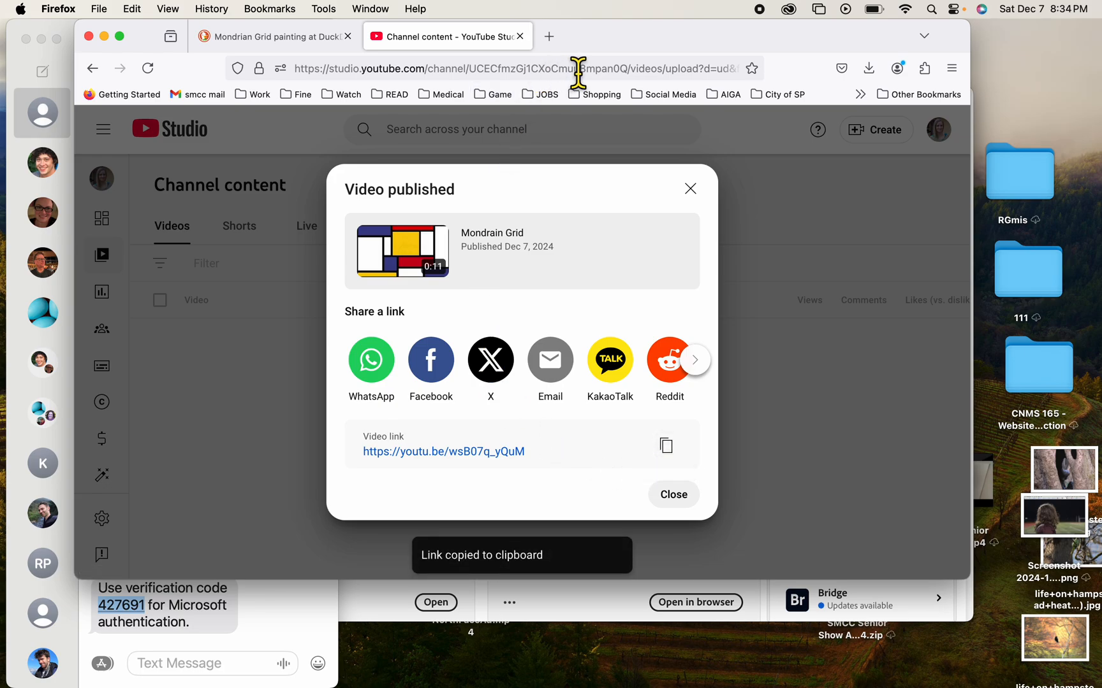
left_click(687, 188)
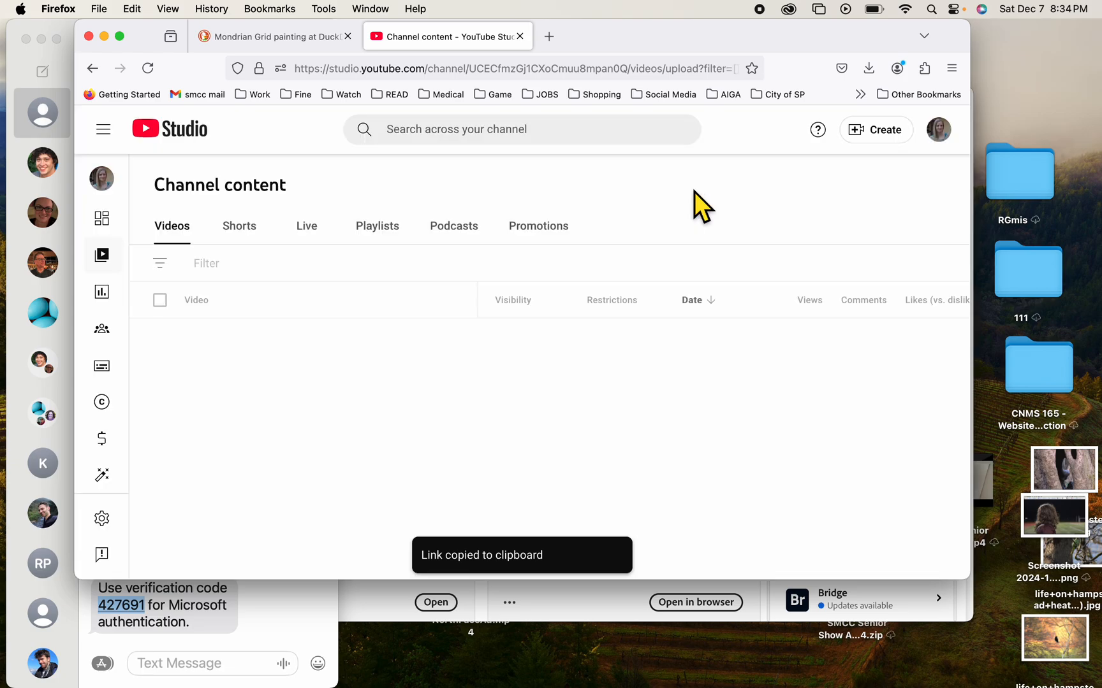